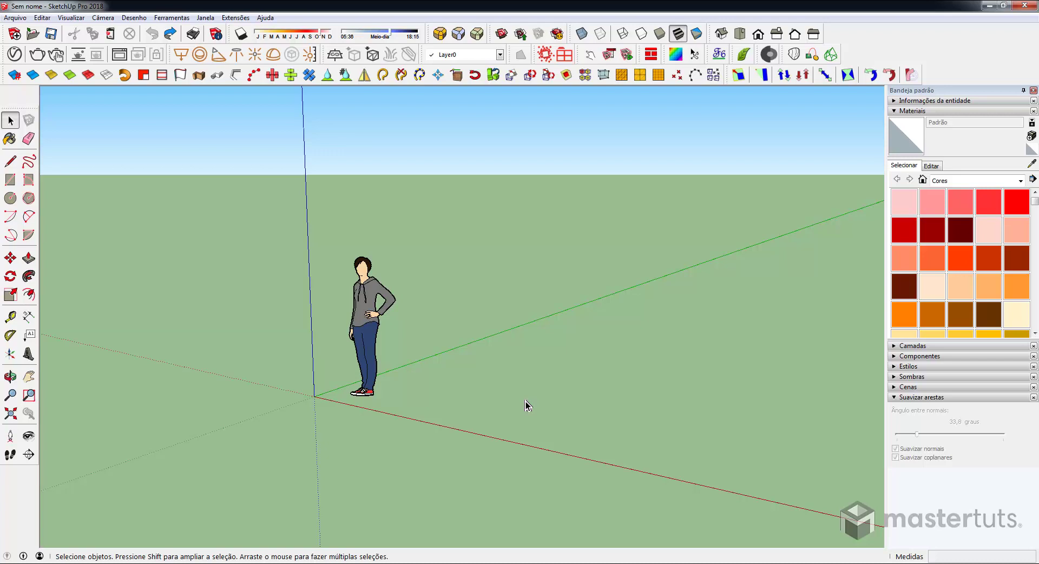
# - Delete the scale figure and start a 20-segment two-point arc at the origin
pyautogui.click(363, 279)
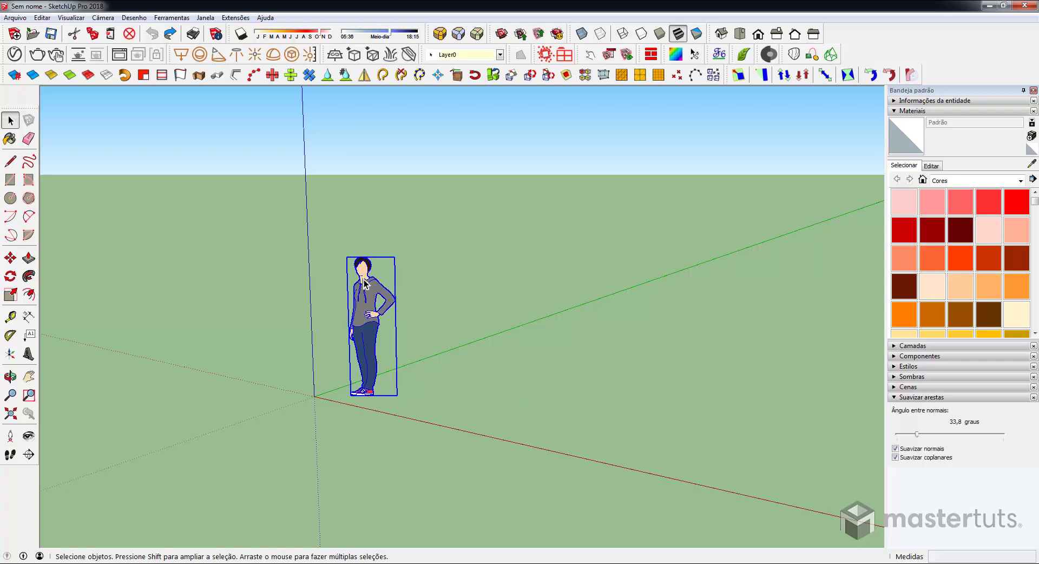
pyautogui.press('Delete')
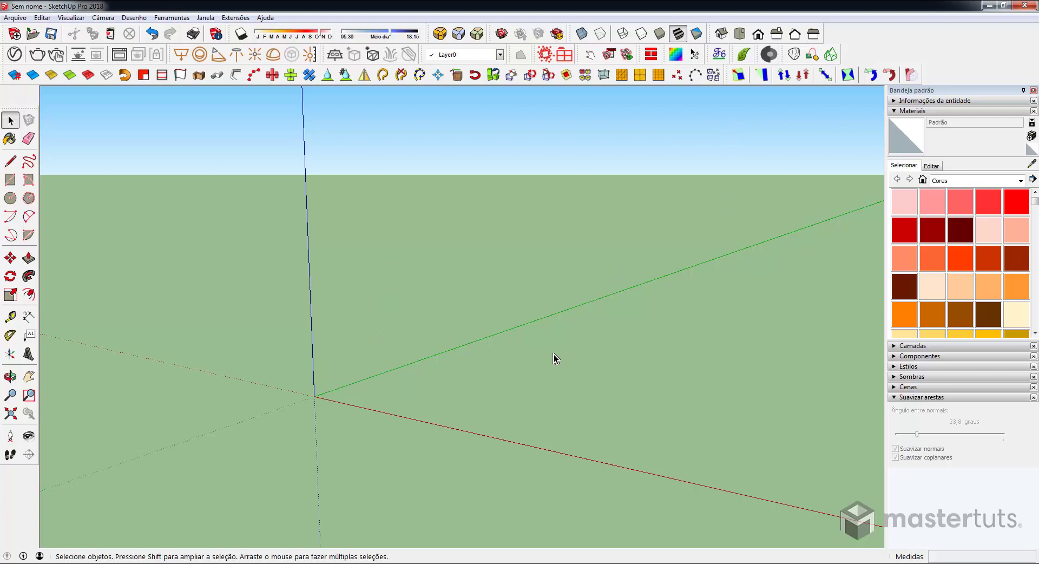
pyautogui.press('a')
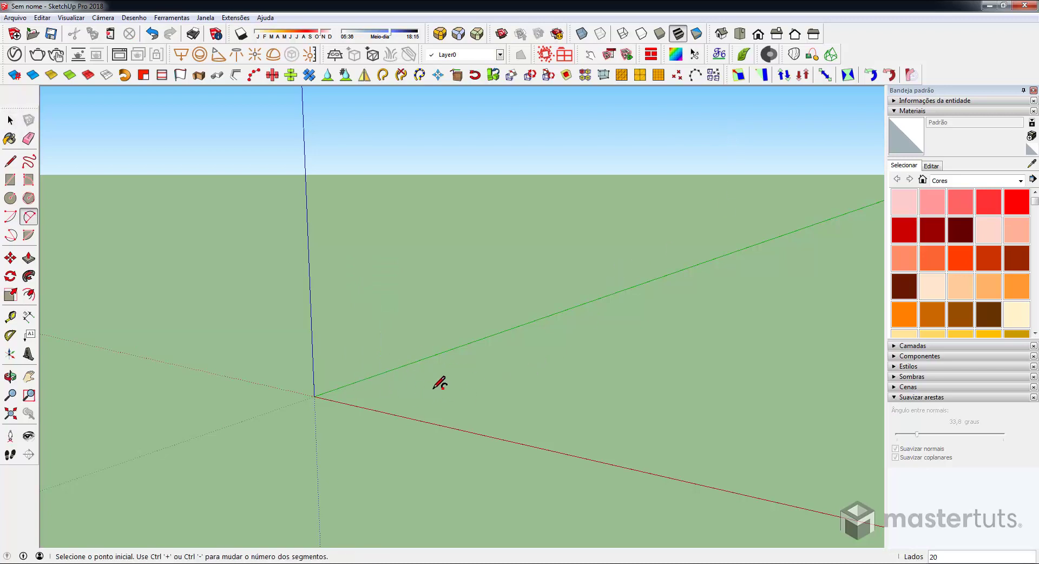
pyautogui.click(314, 396)
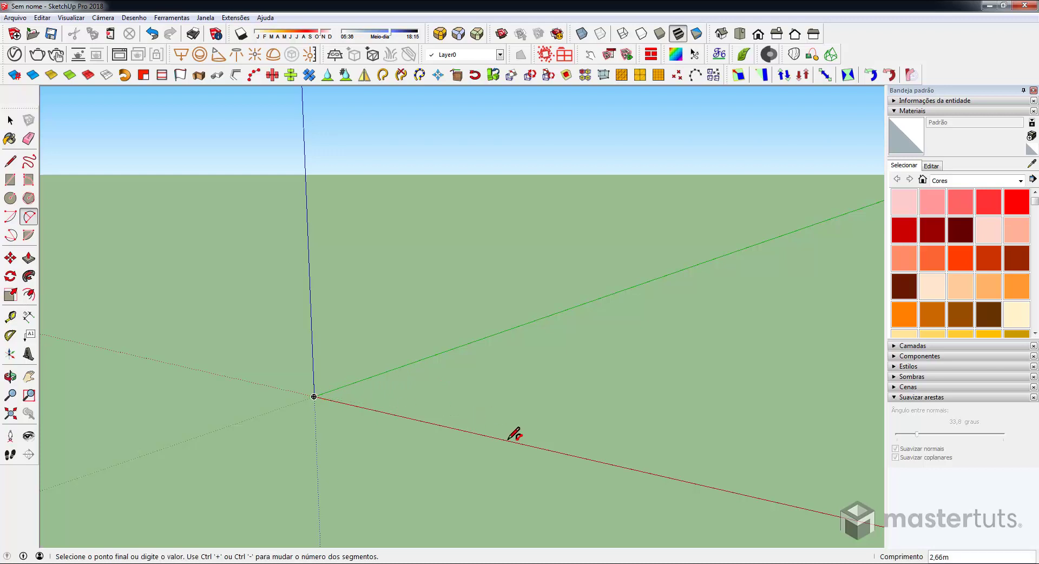
pyautogui.write('30')
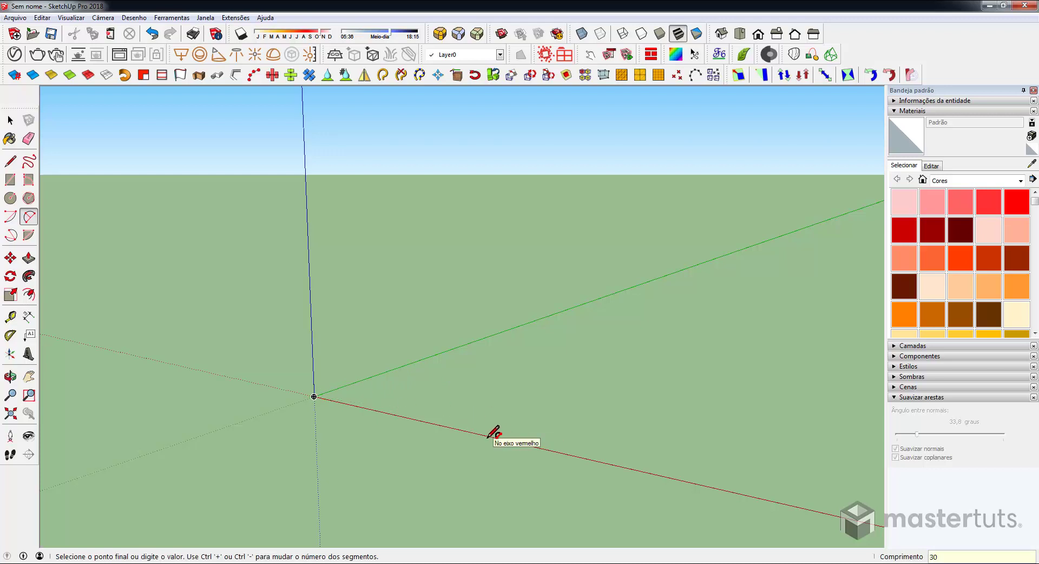
pyautogui.press('BackSpace')
pyautogui.press('BackSpace')
pyautogui.write('s')
pyautogui.press('Return')
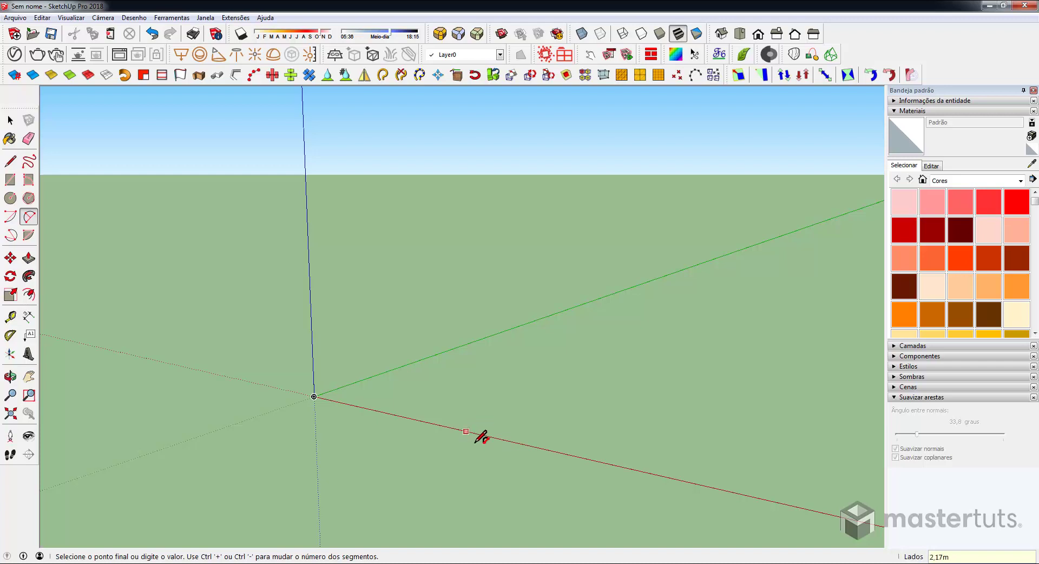
# - End the arc on the red axis, set its bulge, and select the new arc
pyautogui.click(468, 429)
pyautogui.click(466, 430)
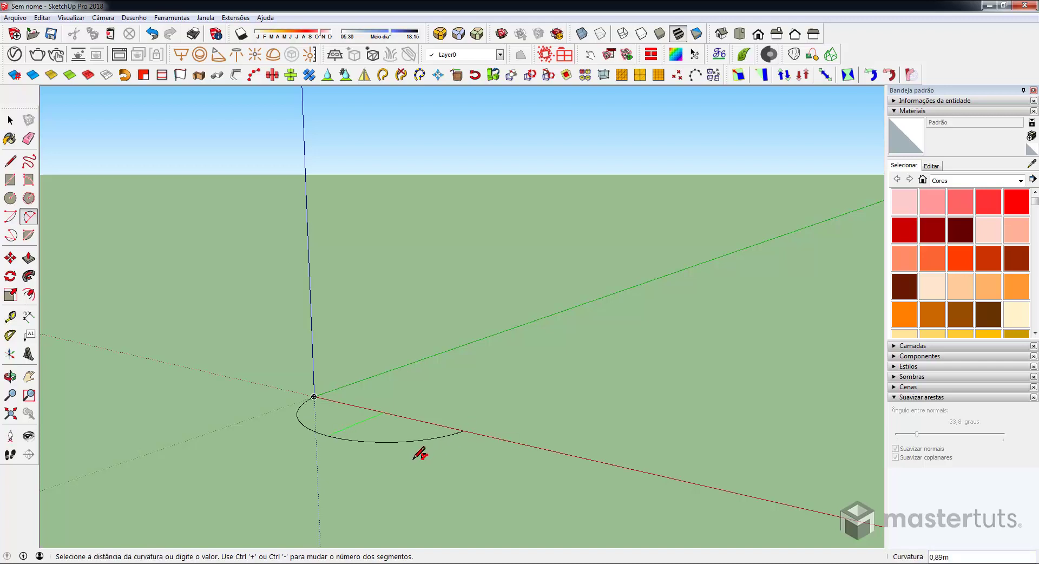
pyautogui.click(391, 432)
pyautogui.press('space')
pyautogui.moveTo(390, 431); pyautogui.dragTo(337, 355, button='middle')
pyautogui.click(393, 430)
# - Rotate a copy of the ground arc 90° upright about the origin
pyautogui.press('q')
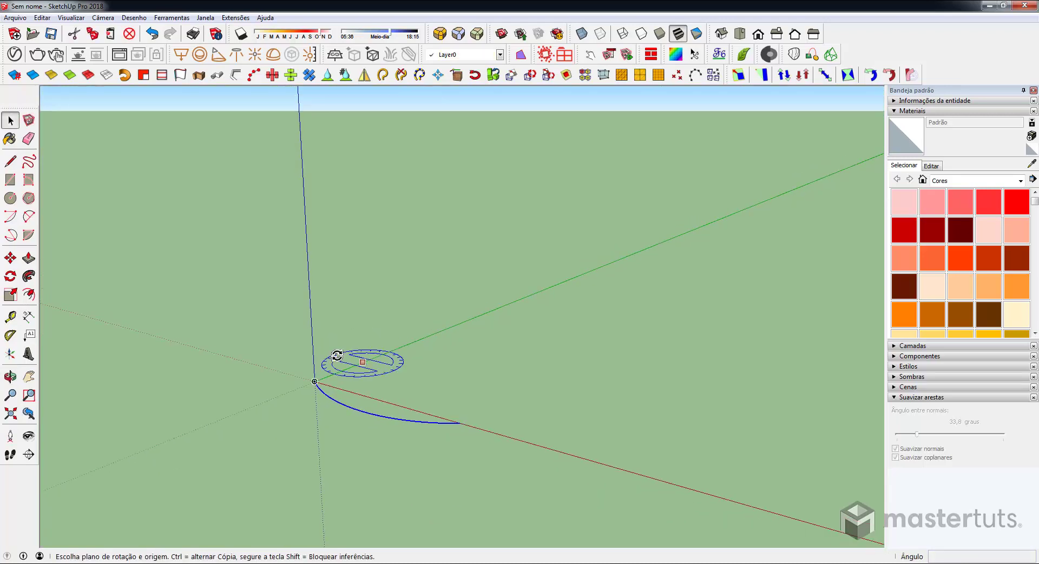
pyautogui.click(314, 380)
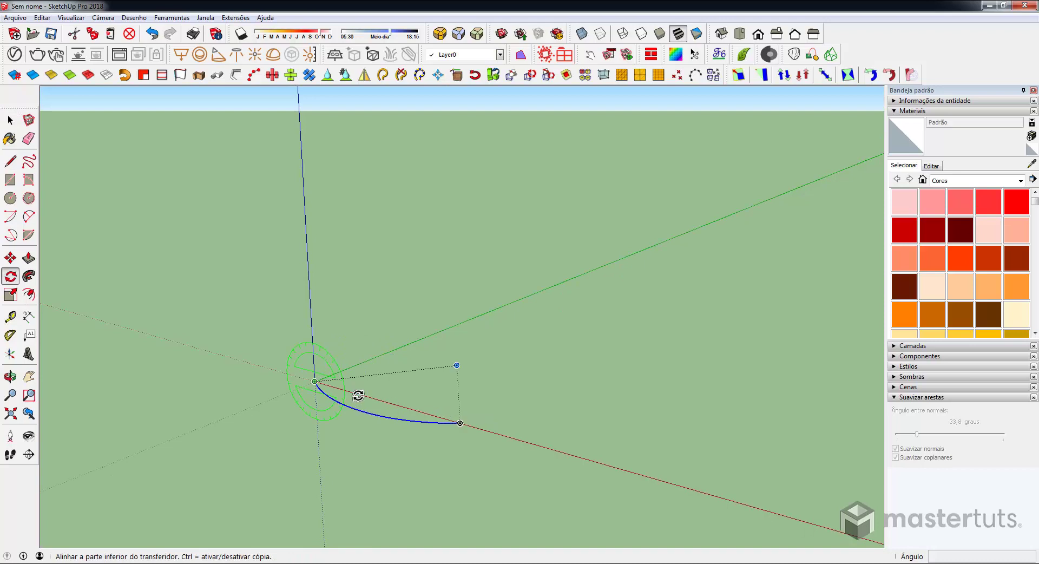
pyautogui.click(461, 423)
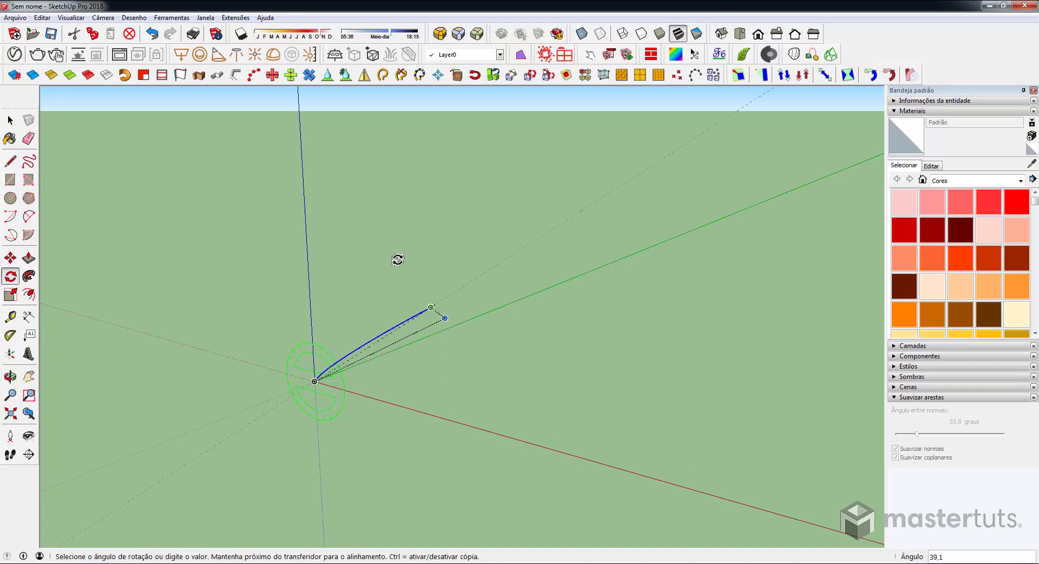
pyautogui.press('ctrl')
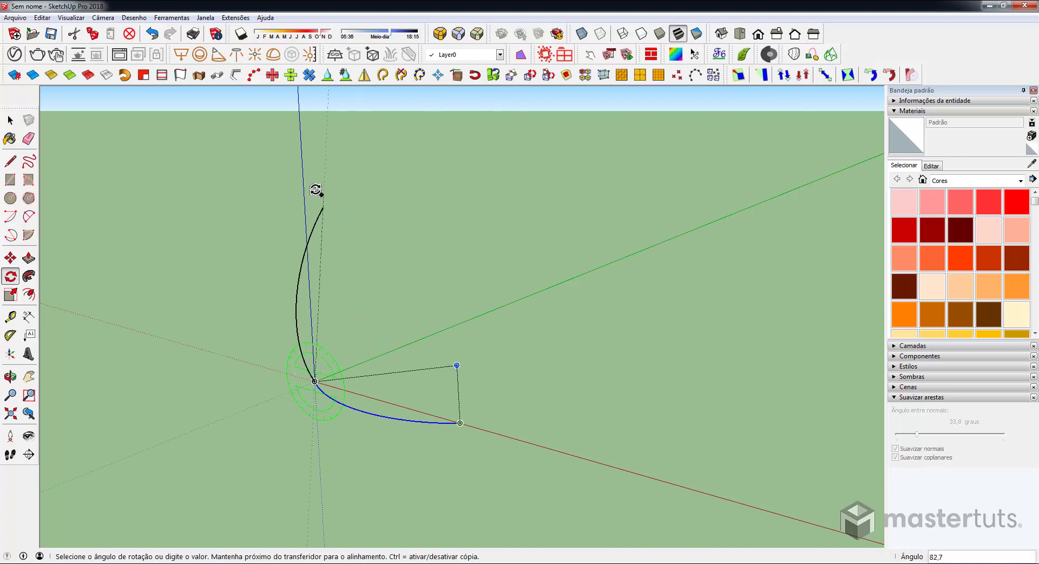
pyautogui.click(305, 183)
pyautogui.press('space')
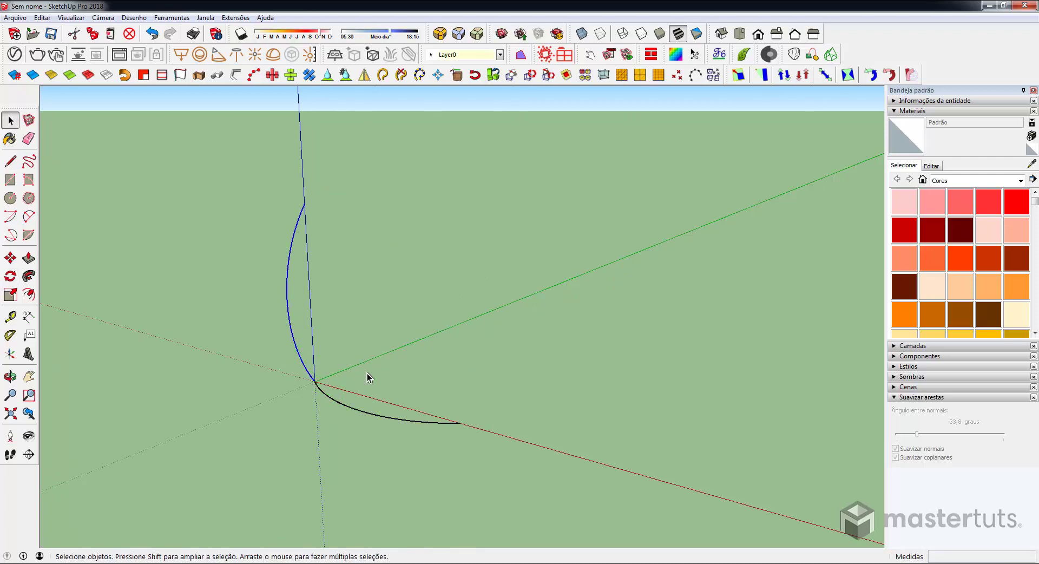
pyautogui.press('m')
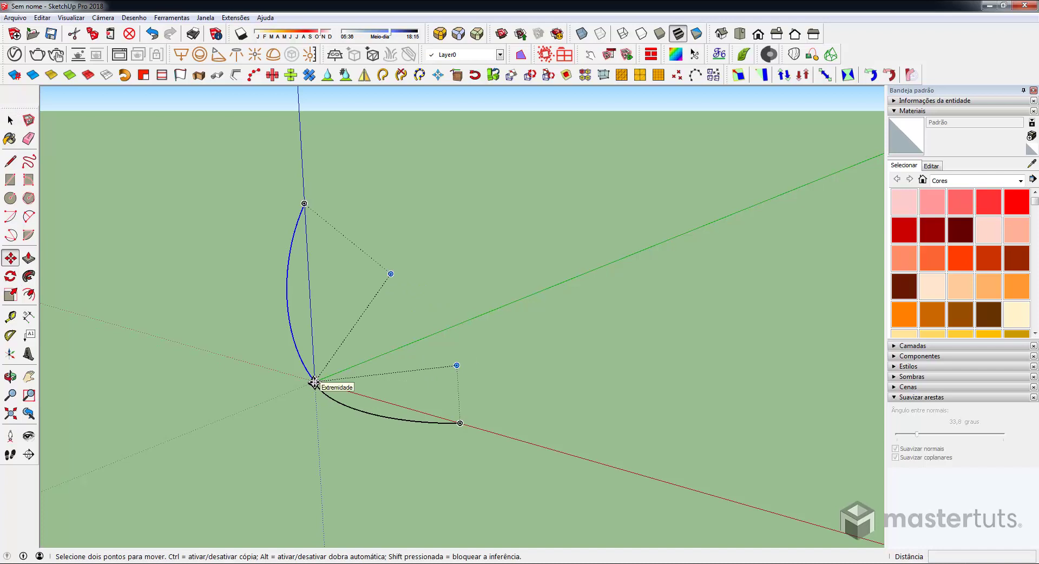
# - Copy the upright arc to the ground arc's far endpoint
pyautogui.keyDown('ctrl'); pyautogui.click(314, 381); pyautogui.keyUp('ctrl')
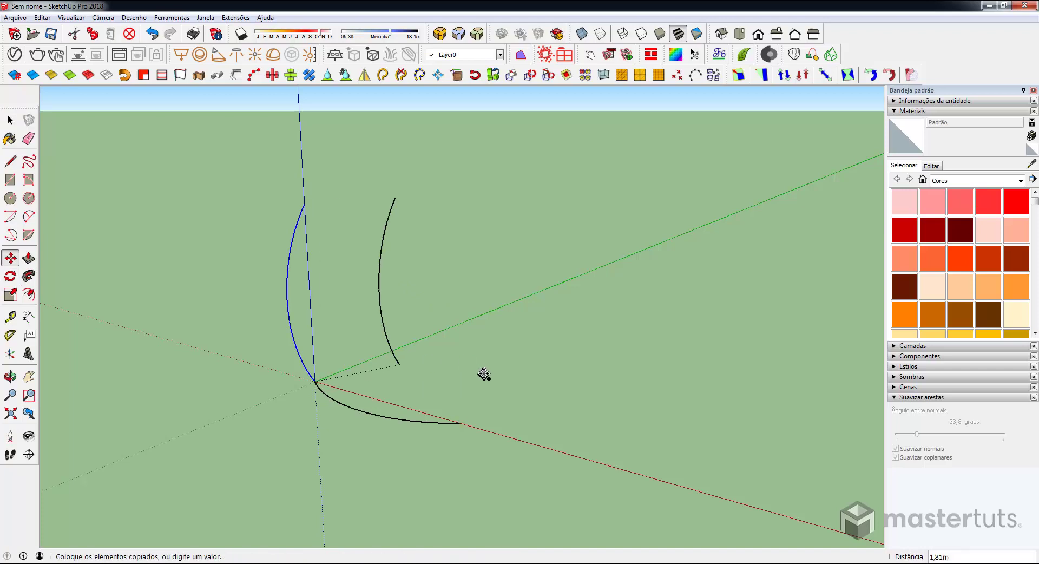
pyautogui.click(460, 423)
pyautogui.press('space')
# - Copy the ground arc up across the tops of the two upright arcs
pyautogui.click(412, 423)
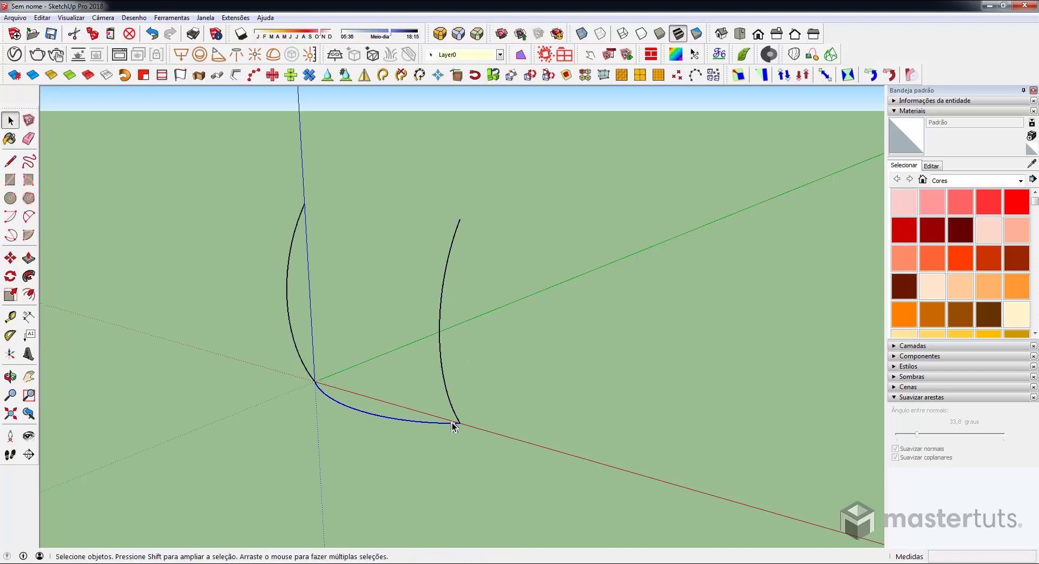
pyautogui.press('m')
pyautogui.keyDown('ctrl'); pyautogui.click(459, 423); pyautogui.keyUp('ctrl')
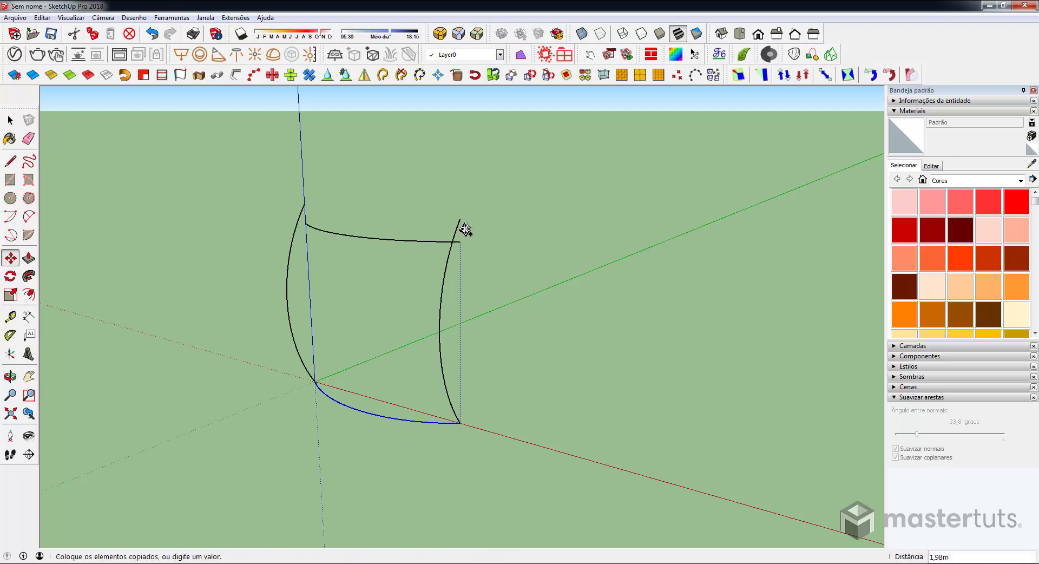
pyautogui.click(461, 221)
pyautogui.moveTo(460, 220)
pyautogui.mouseDown(button='middle')
pyautogui.moveTo(528, 371)
pyautogui.moveTo(502, 383)
pyautogui.mouseUp(button='middle')
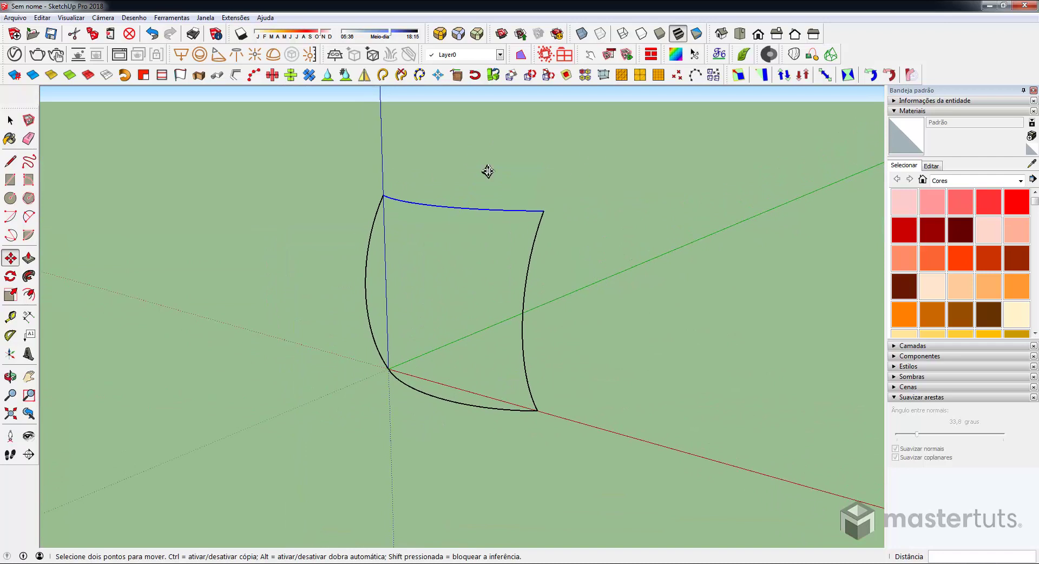
pyautogui.press('space')
# - Skin the four selected arcs with Curviloft into a curved surface and inspect it
pyautogui.moveTo(318, 158); pyautogui.dragTo(640, 470)
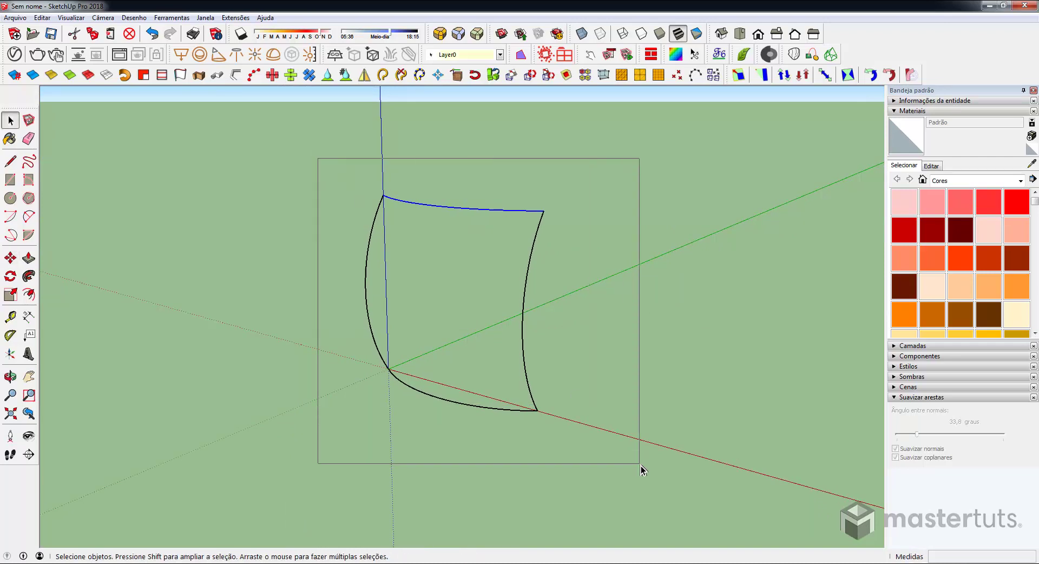
pyautogui.click(831, 57)
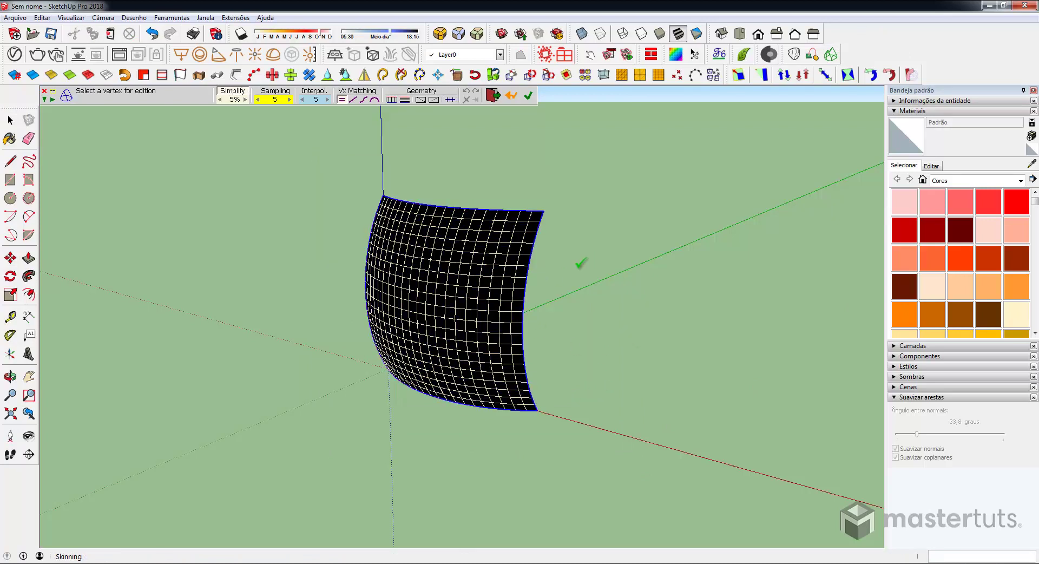
pyautogui.click(581, 263)
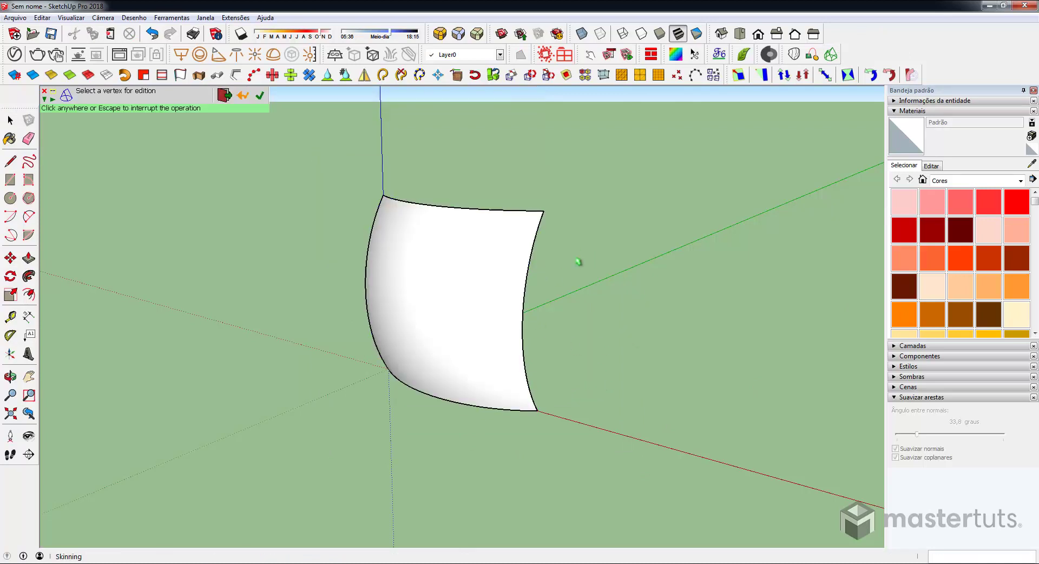
pyautogui.moveTo(488, 344); pyautogui.dragTo(336, 261, button='middle')
pyautogui.moveTo(335, 261); pyautogui.dragTo(487, 325)
pyautogui.press('space')
pyautogui.click(485, 331)
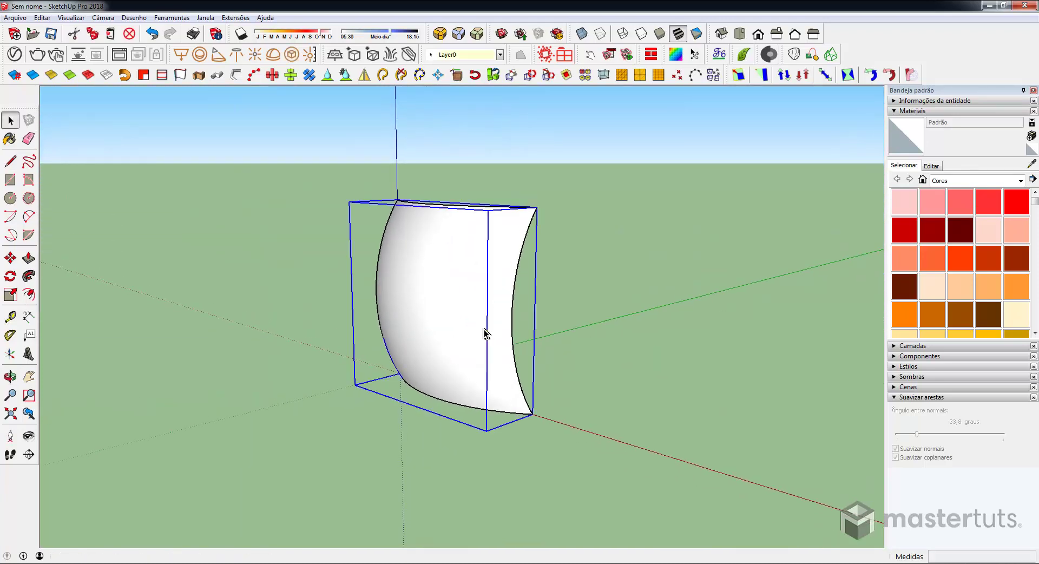
pyautogui.click(599, 369)
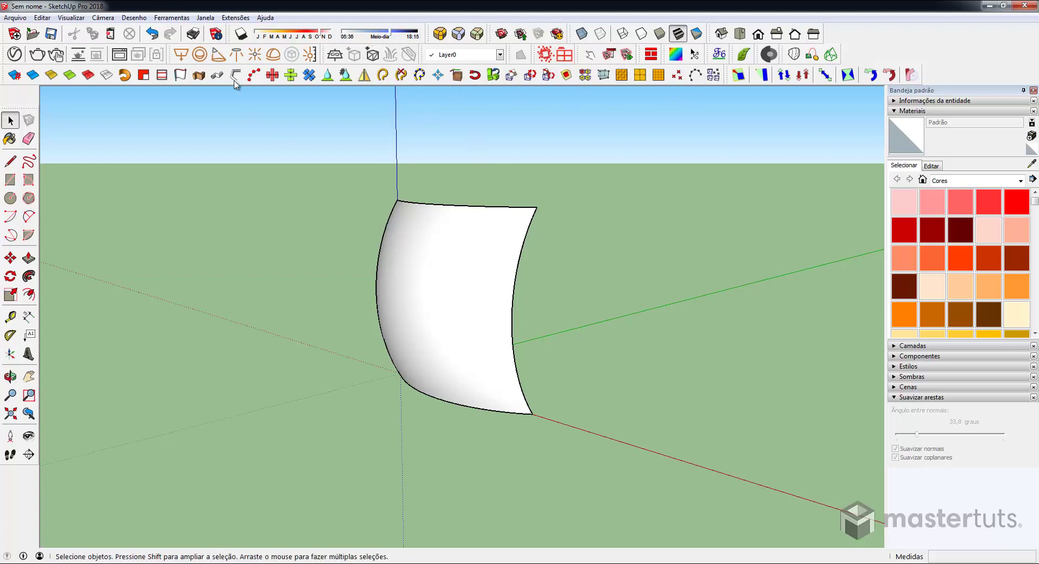
pyautogui.click(233, 17)
pyautogui.moveTo(248, 182)
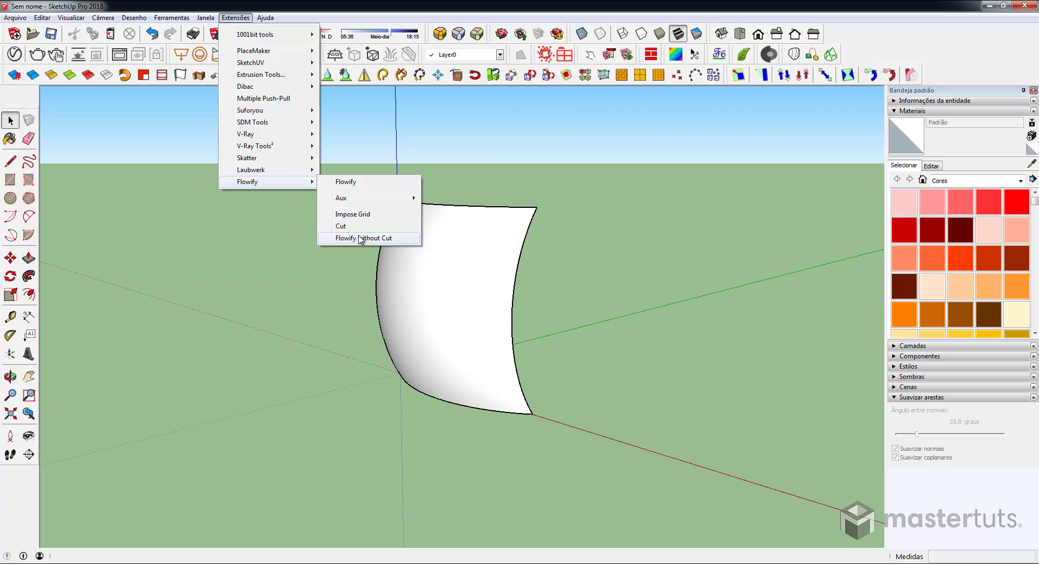
pyautogui.click(431, 307)
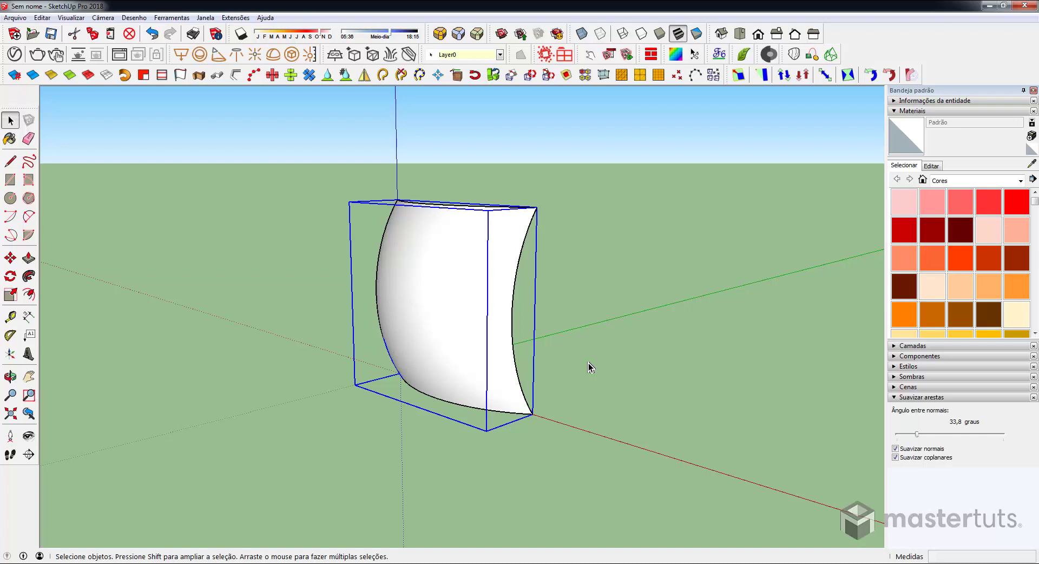
pyautogui.moveTo(494, 311)
pyautogui.mouseDown(button='middle')
pyautogui.moveTo(578, 379)
pyautogui.moveTo(520, 397)
pyautogui.mouseUp(button='middle')
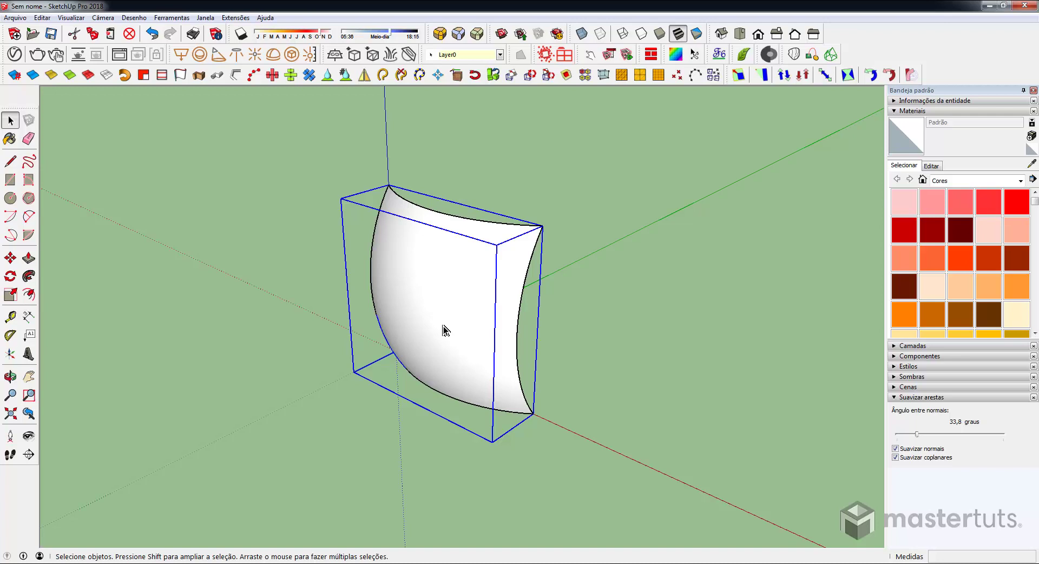
# - Draw a guide edge along the green axis from the curved box's bottom corner
pyautogui.scroll(-1, 444, 326)
pyautogui.scroll(-1, 445, 320)
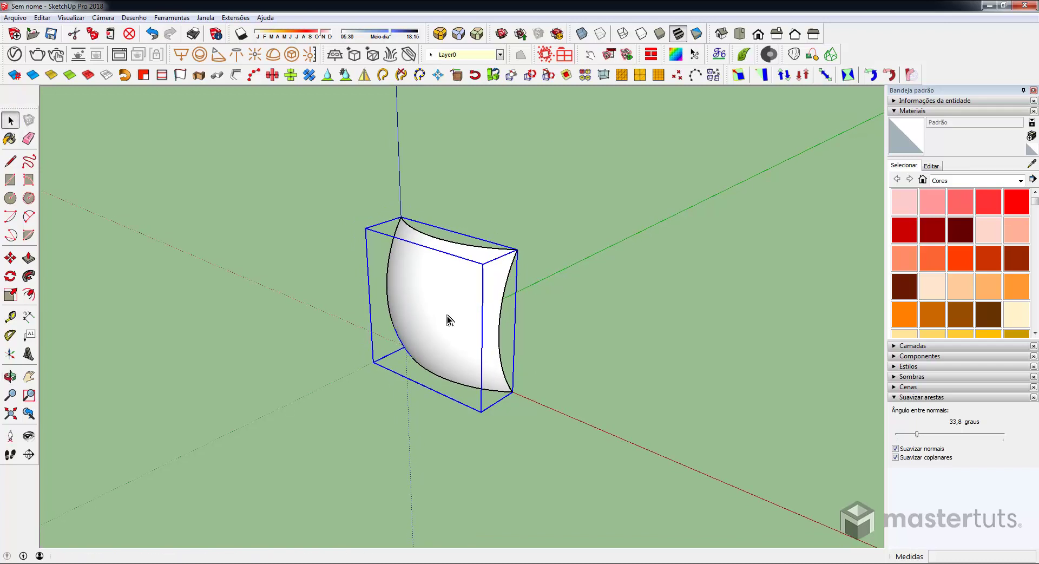
pyautogui.moveTo(447, 319); pyautogui.dragTo(455, 337, button='middle')
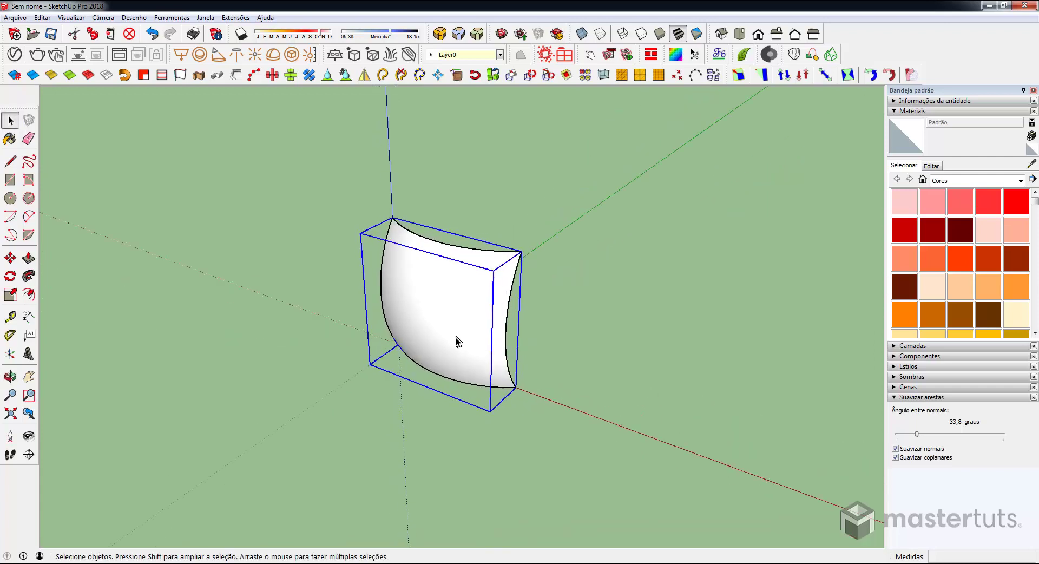
pyautogui.press('l')
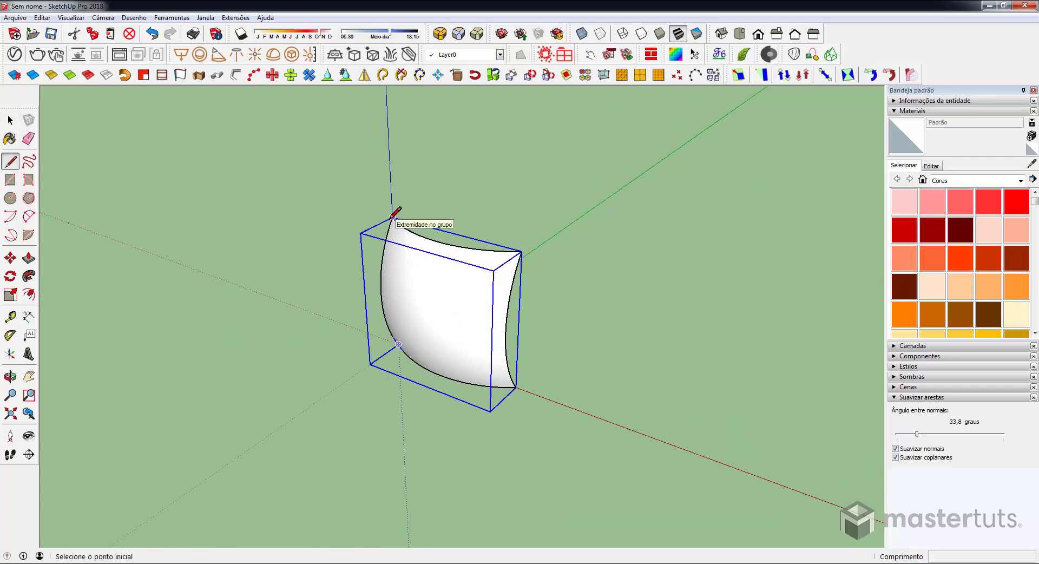
pyautogui.click(393, 217)
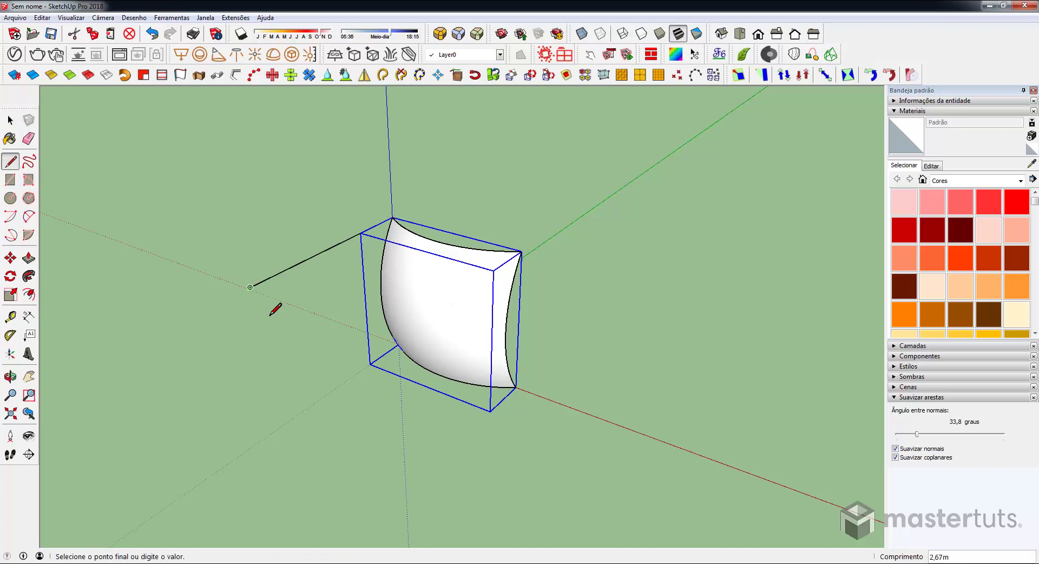
pyautogui.press('Escape')
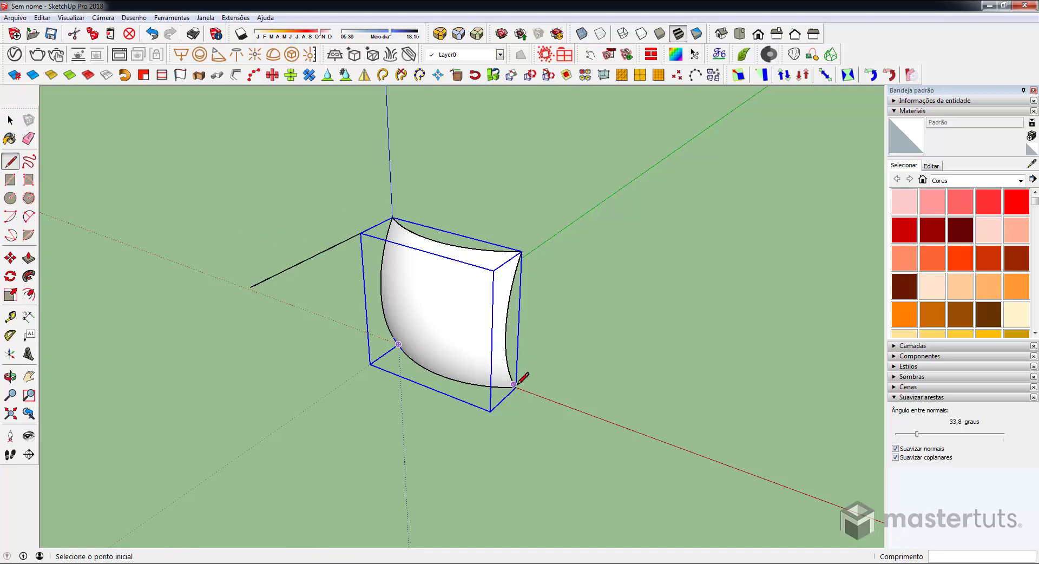
pyautogui.click(516, 388)
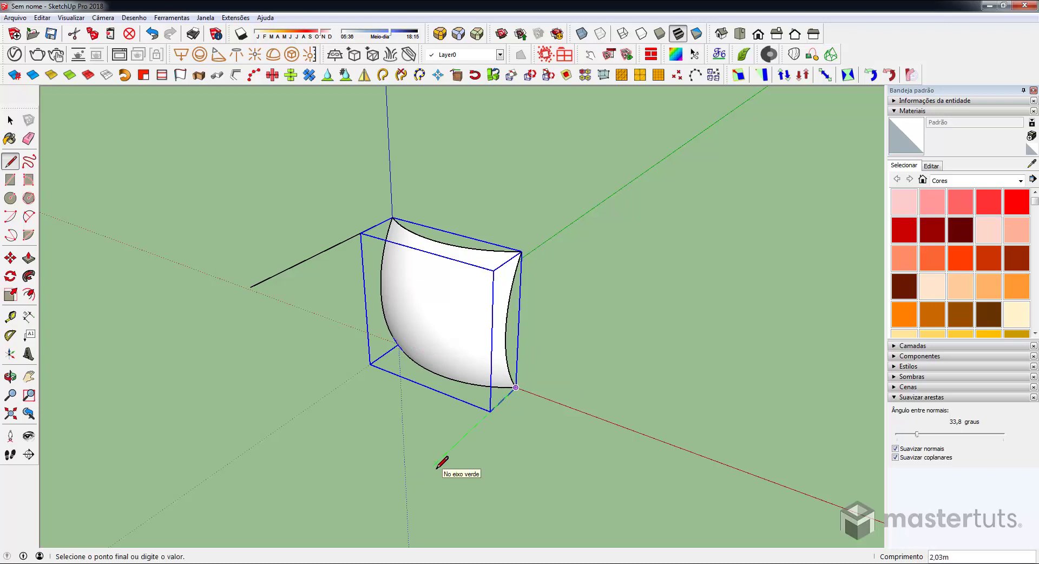
pyautogui.press('Left')
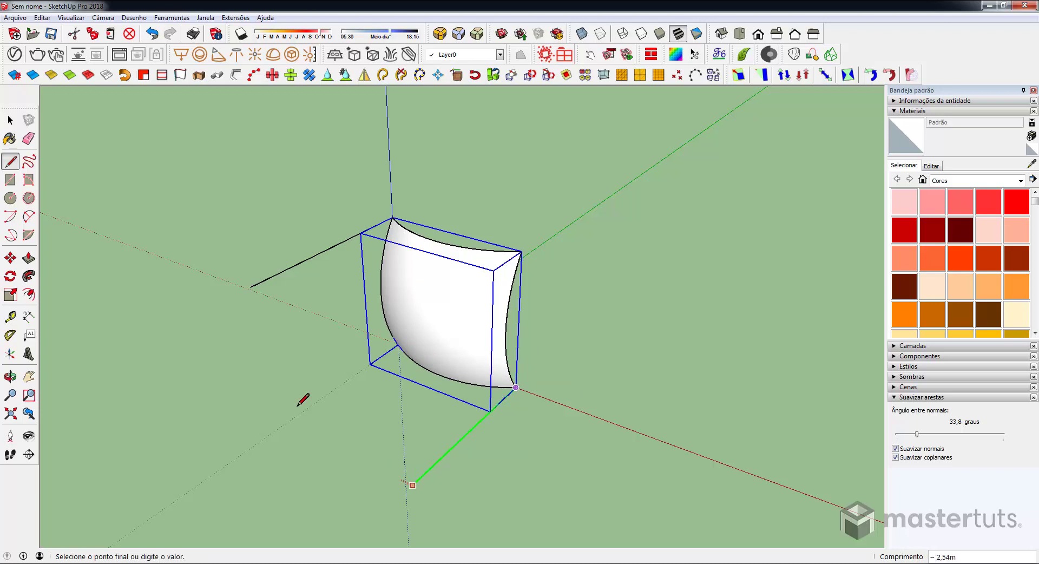
pyautogui.click(251, 287)
pyautogui.press('Escape')
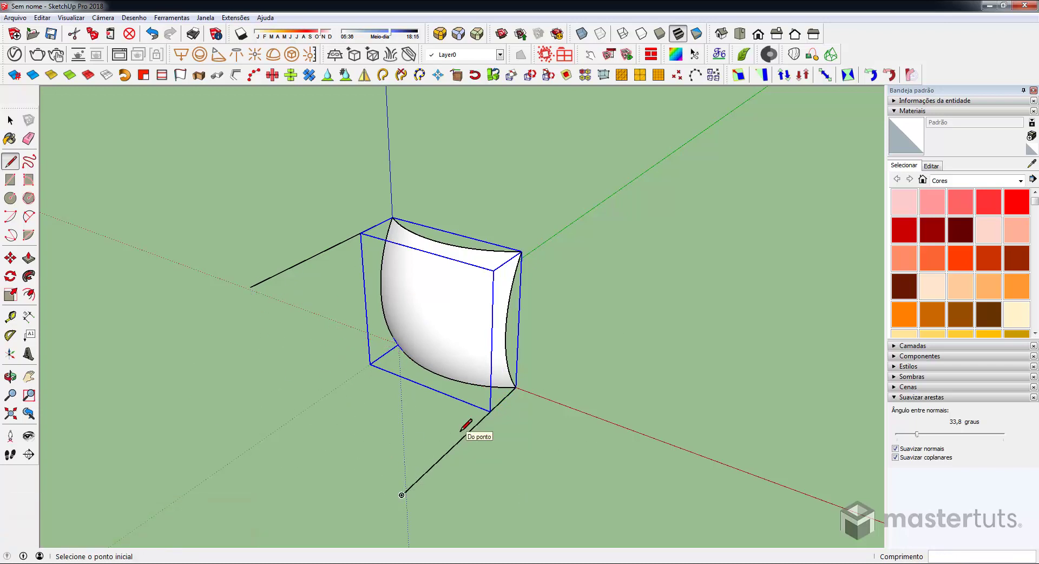
# - Draw a vertical 2.14 m by 2.14 m rectangle from the guide line's end
pyautogui.press('r')
pyautogui.click(402, 495)
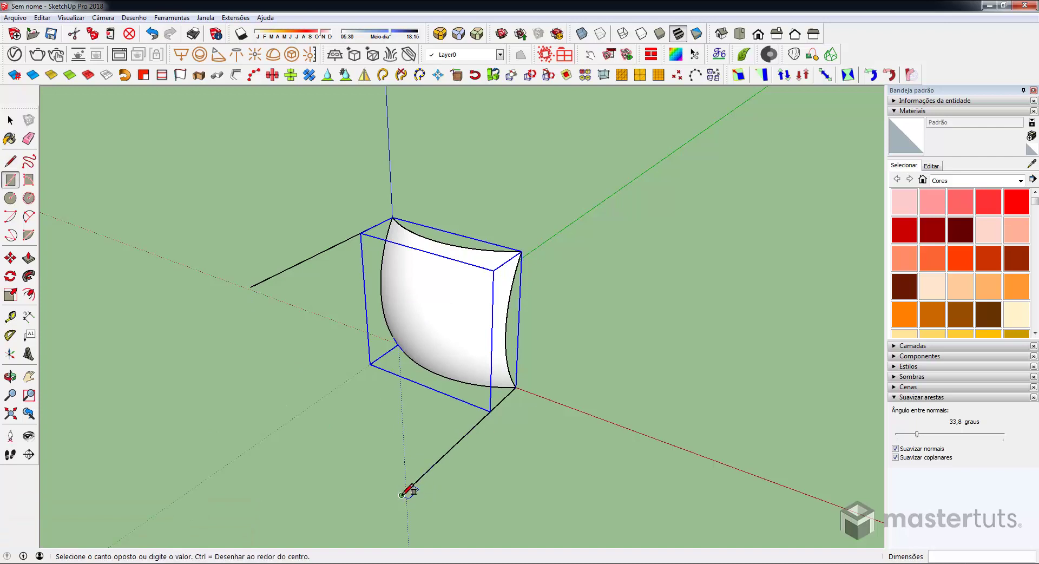
pyautogui.click(252, 287)
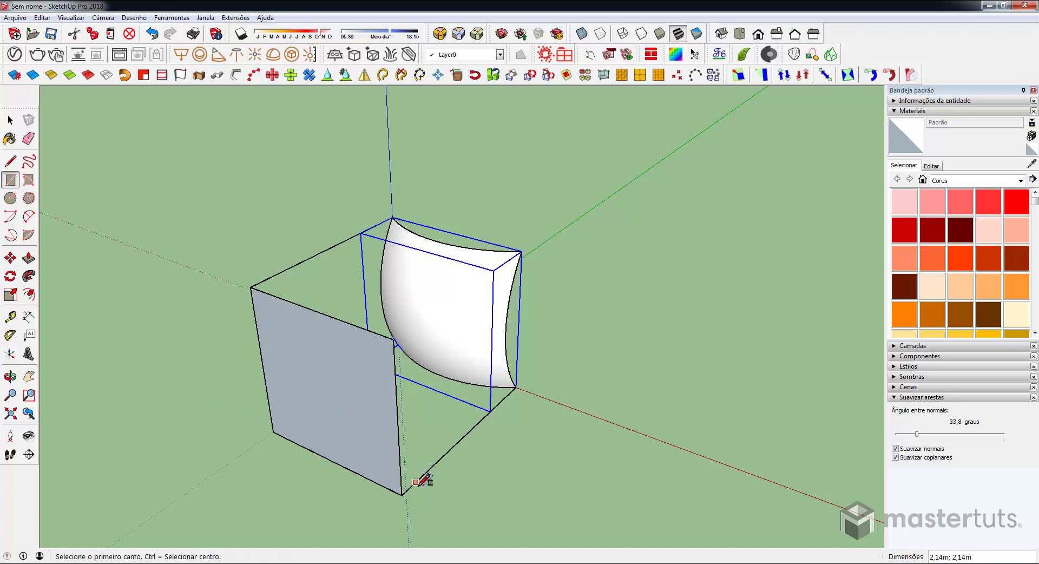
# - Erase leftover outline edges and reverse the rectangle face so its front shows
pyautogui.press('e')
pyautogui.click(433, 467)
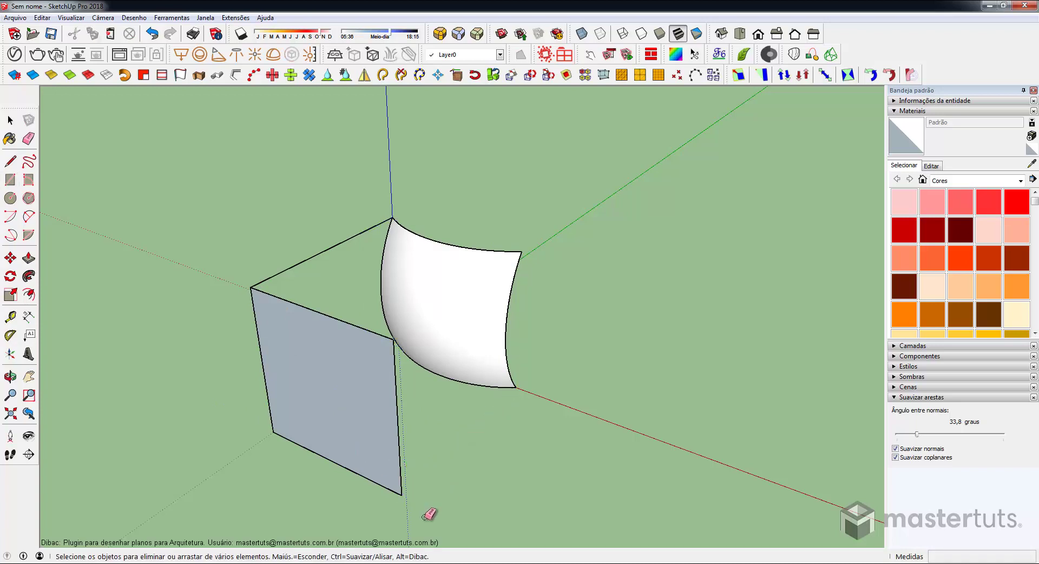
pyautogui.press('space')
pyautogui.click(327, 363)
pyautogui.rightClick(327, 363)
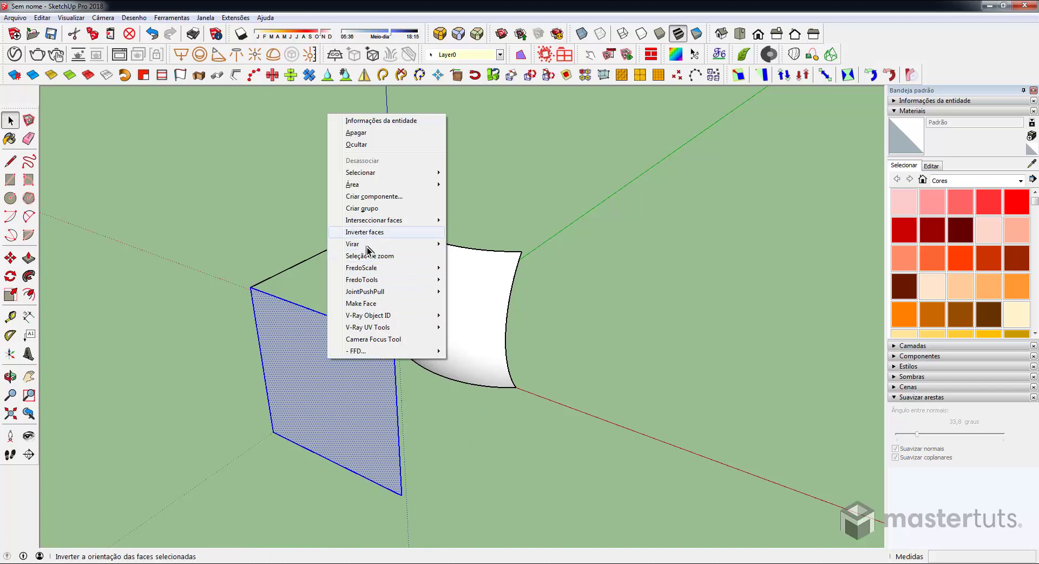
pyautogui.click(368, 232)
pyautogui.rightClick(342, 368)
pyautogui.click(391, 220)
# - Draw a diagonal edge from the face-surface junction to the surface's upper corner
pyautogui.press('l')
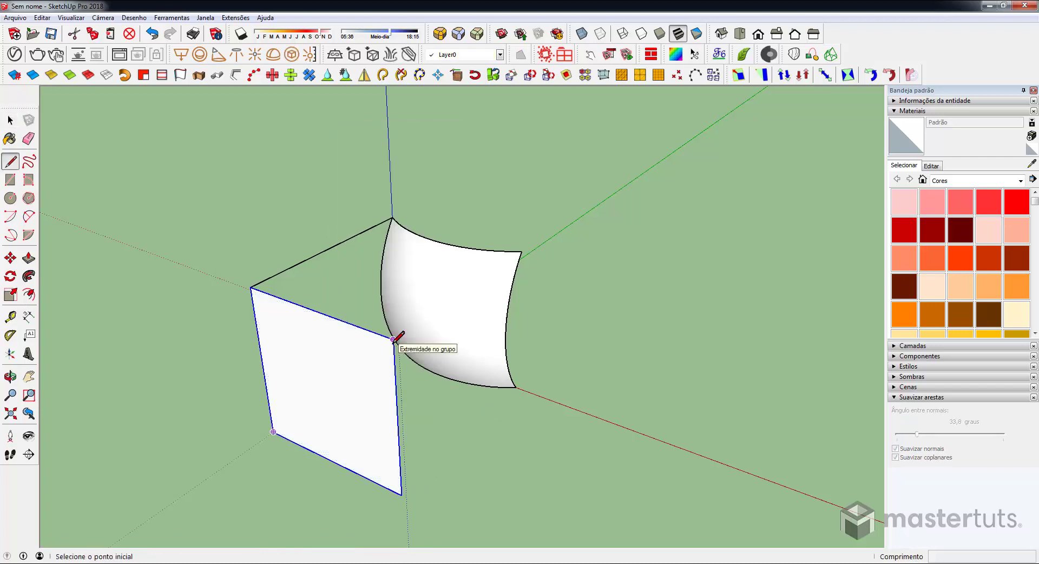
pyautogui.click(393, 340)
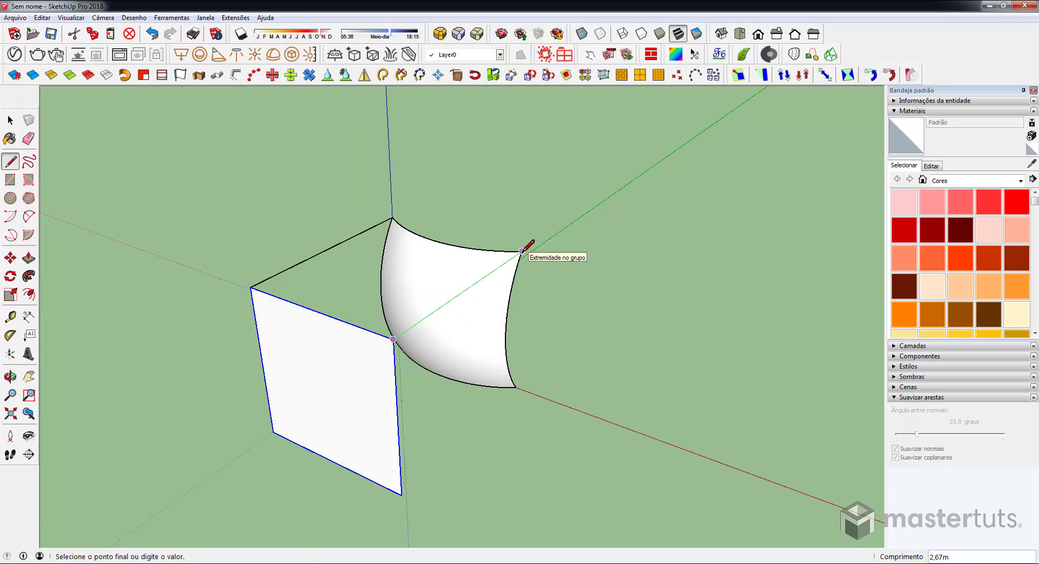
pyautogui.click(522, 251)
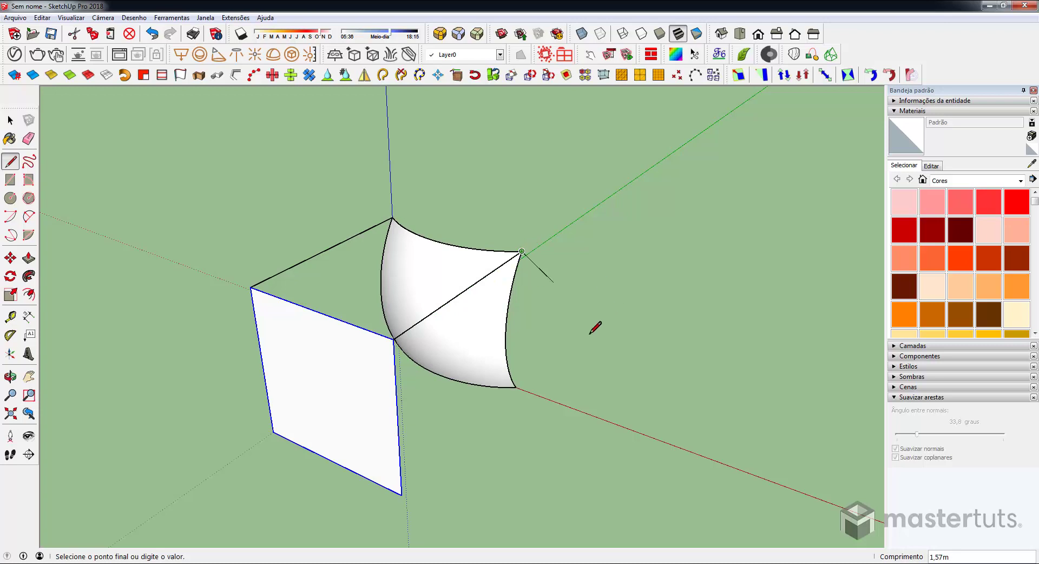
pyautogui.press('space')
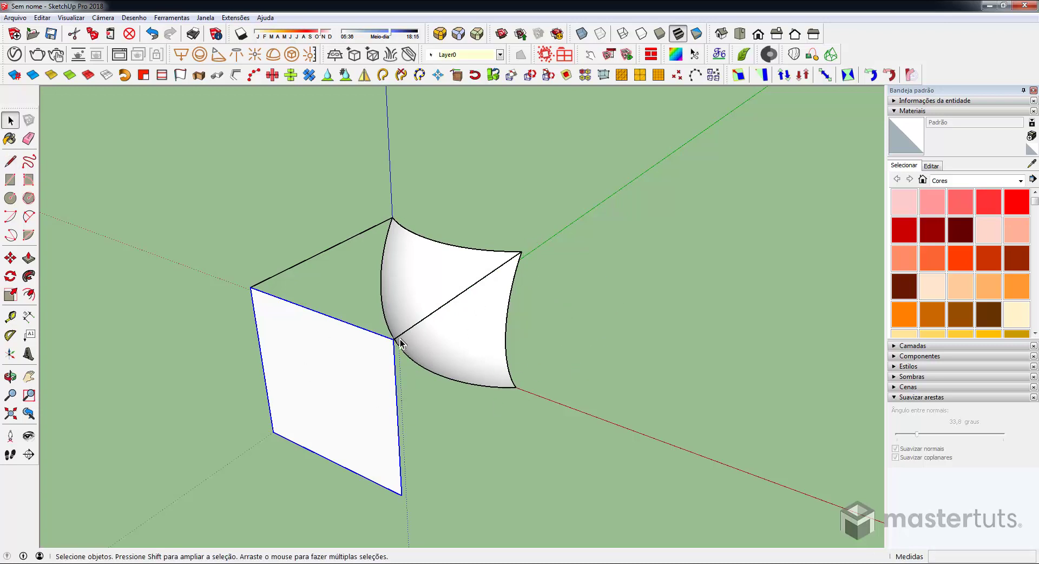
# - Group the top connecting edges with Criar grupo
pyautogui.moveTo(434, 346)
pyautogui.mouseDown(button='middle')
pyautogui.moveTo(406, 352)
pyautogui.moveTo(308, 322)
pyautogui.moveTo(469, 292)
pyautogui.mouseUp(button='middle')
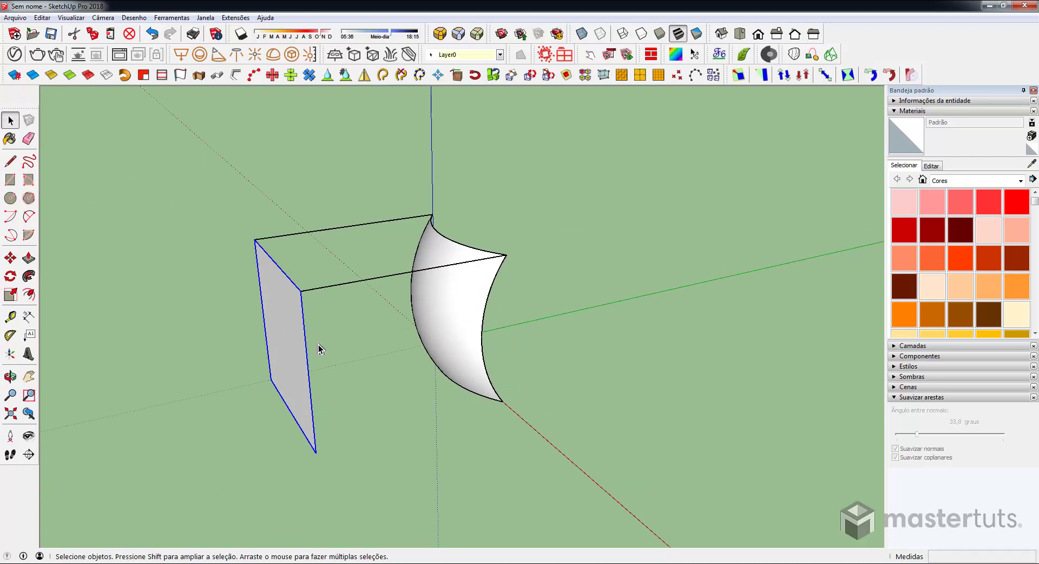
pyautogui.click(358, 245)
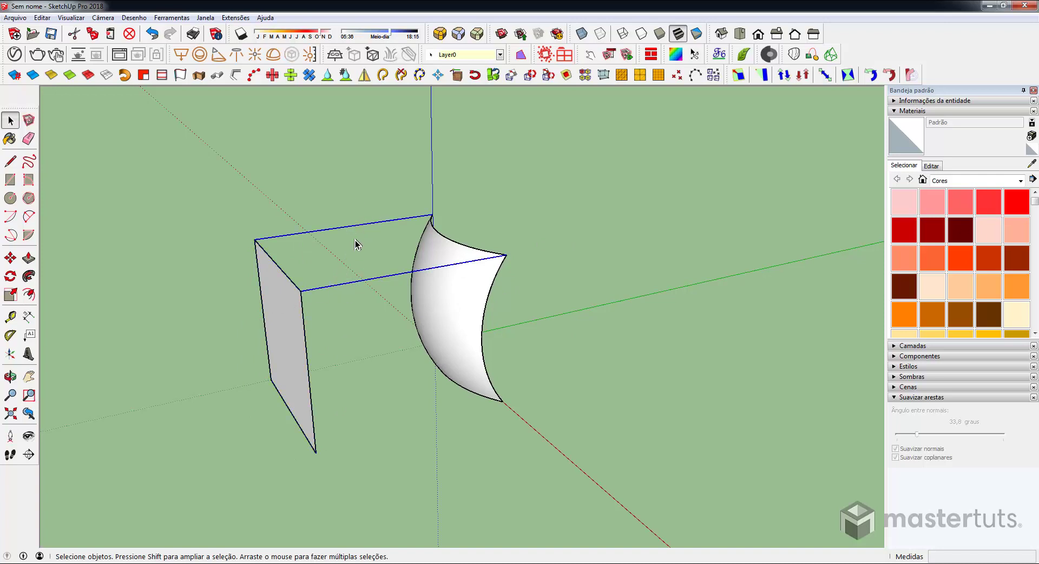
pyautogui.rightClick(375, 283)
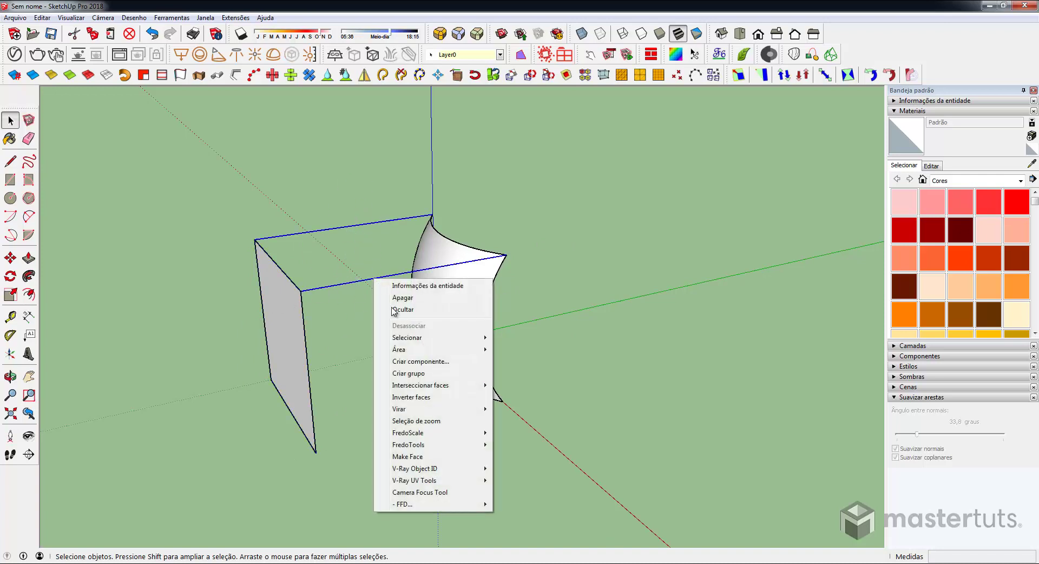
pyautogui.click(408, 374)
# - Group the face, top edges and curved surface into one box group
pyautogui.moveTo(401, 356); pyautogui.dragTo(583, 272, button='middle')
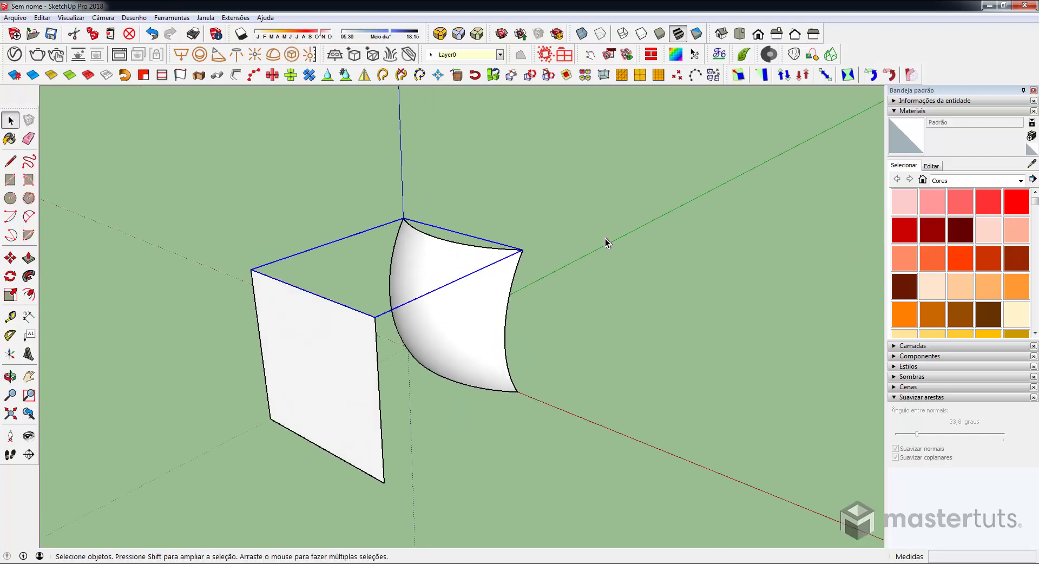
pyautogui.hotkey('ctrl', 'a')
pyautogui.rightClick(300, 378)
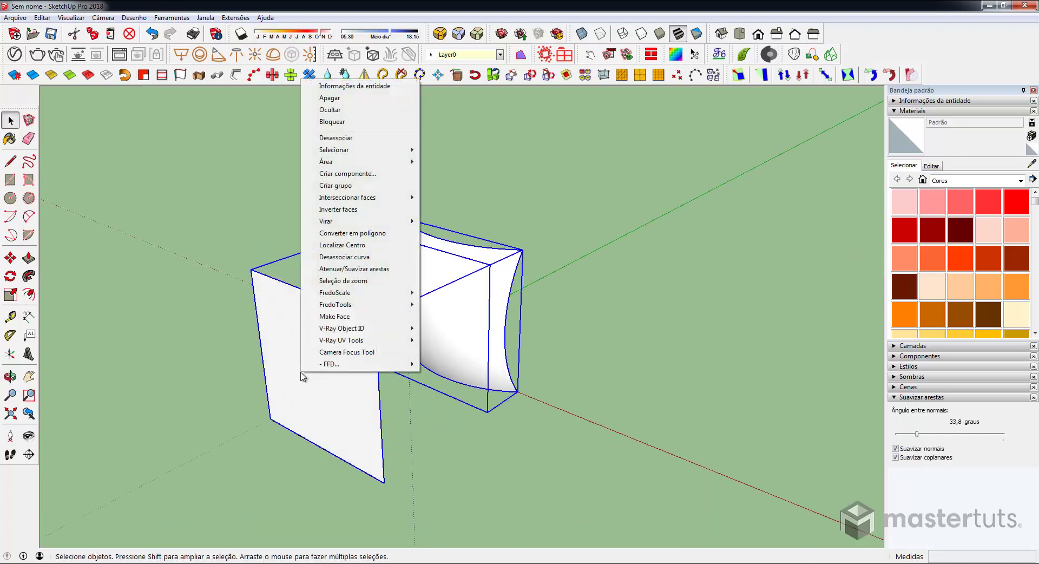
pyautogui.click(355, 187)
pyautogui.moveTo(366, 211)
pyautogui.mouseDown(button='middle')
pyautogui.moveTo(550, 304)
pyautogui.moveTo(464, 317)
pyautogui.moveTo(518, 355)
pyautogui.moveTo(341, 235)
pyautogui.mouseUp(button='middle')
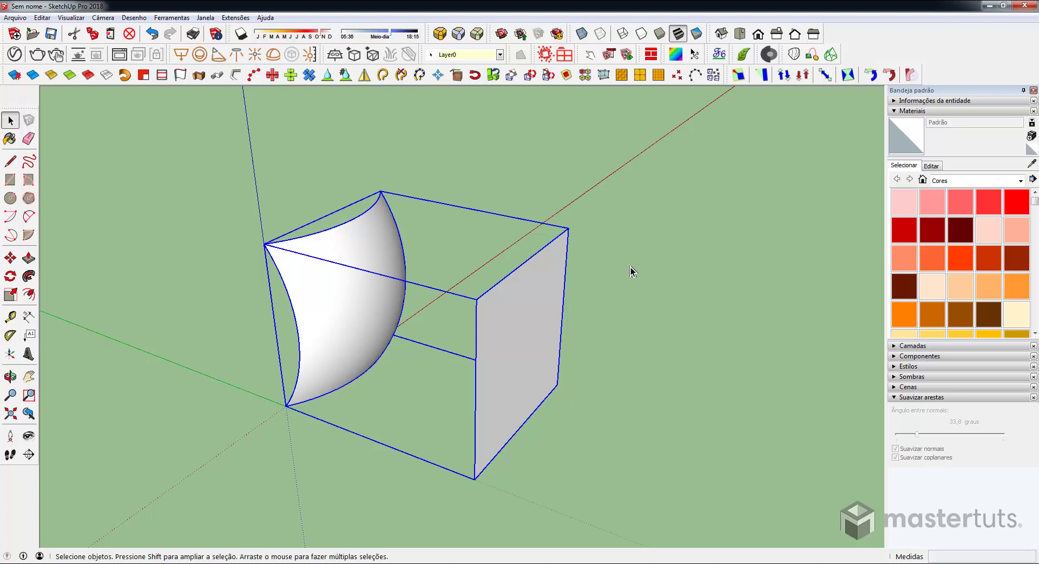
pyautogui.moveTo(556, 292); pyautogui.dragTo(420, 325, button='middle')
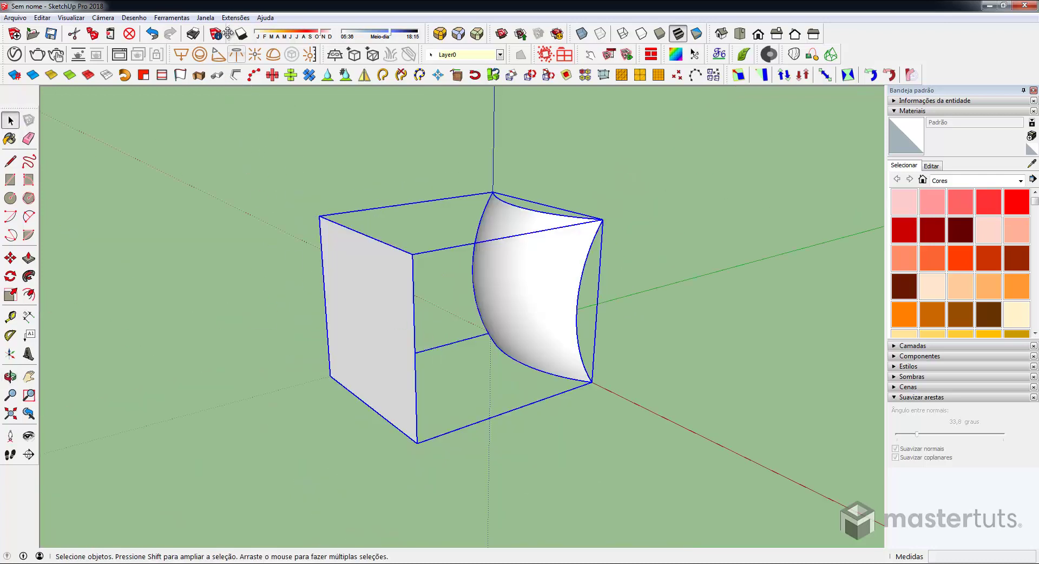
pyautogui.click(235, 17)
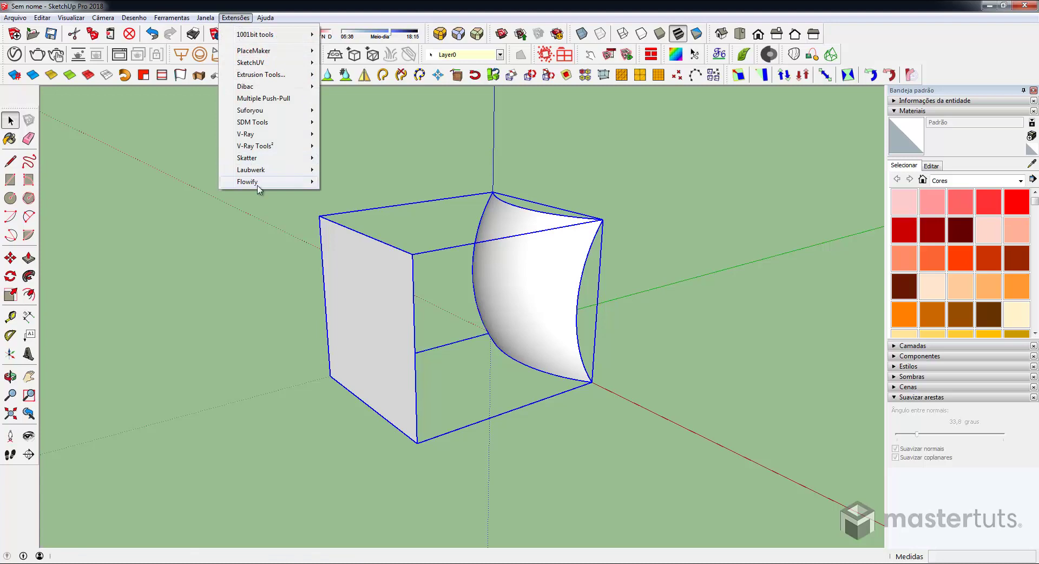
pyautogui.moveTo(248, 182)
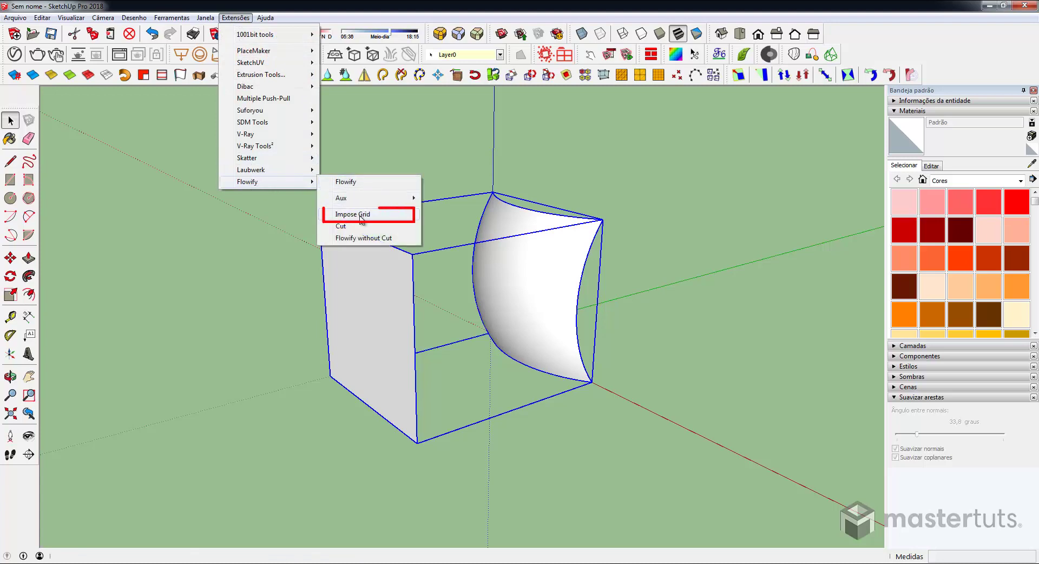
# - Apply Flowify Impose Grid to the group's flat upright face and inspect the grid
pyautogui.click(370, 217)
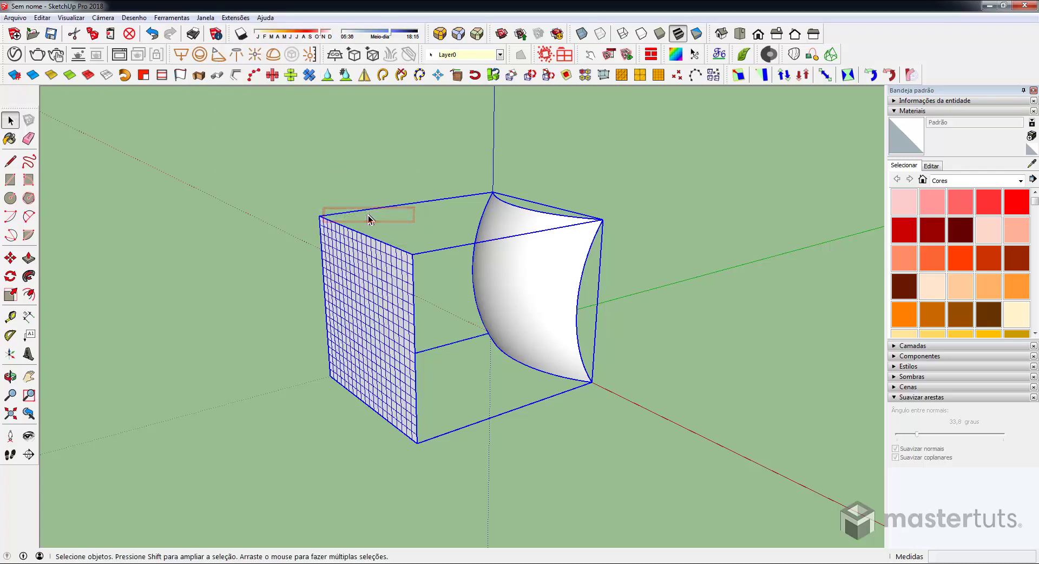
pyautogui.moveTo(371, 285)
pyautogui.mouseDown(button='middle')
pyautogui.moveTo(615, 271)
pyautogui.moveTo(520, 272)
pyautogui.mouseUp(button='middle')
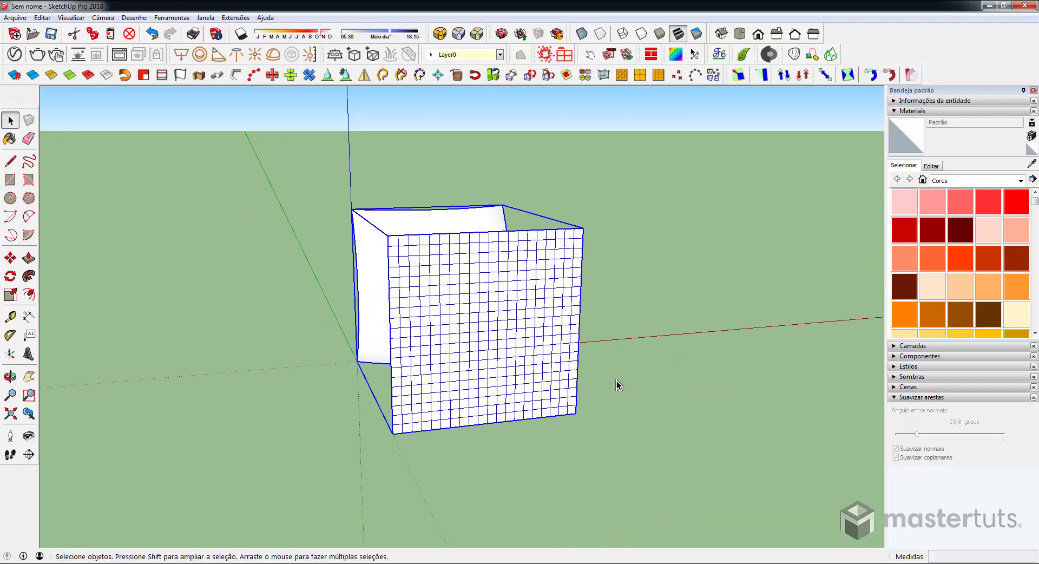
pyautogui.moveTo(520, 366)
pyautogui.mouseDown(button='middle')
pyautogui.moveTo(210, 390)
pyautogui.moveTo(352, 326)
pyautogui.mouseUp(button='middle')
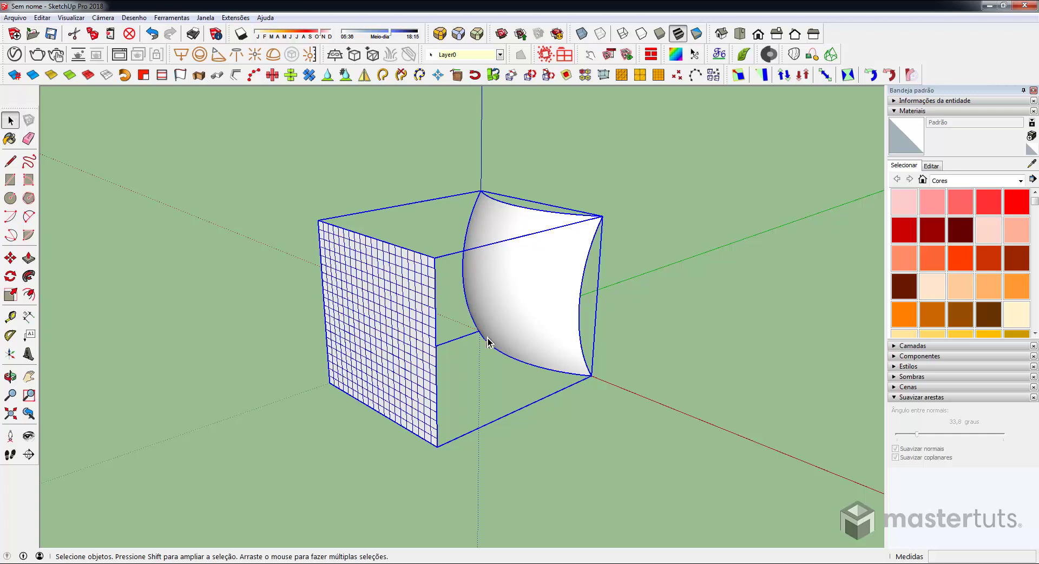
pyautogui.scroll(-3, 506, 297)
# - Copy the gridded box along the green axis as a 2x array, giving three boxes
pyautogui.scroll(-1, 485, 381)
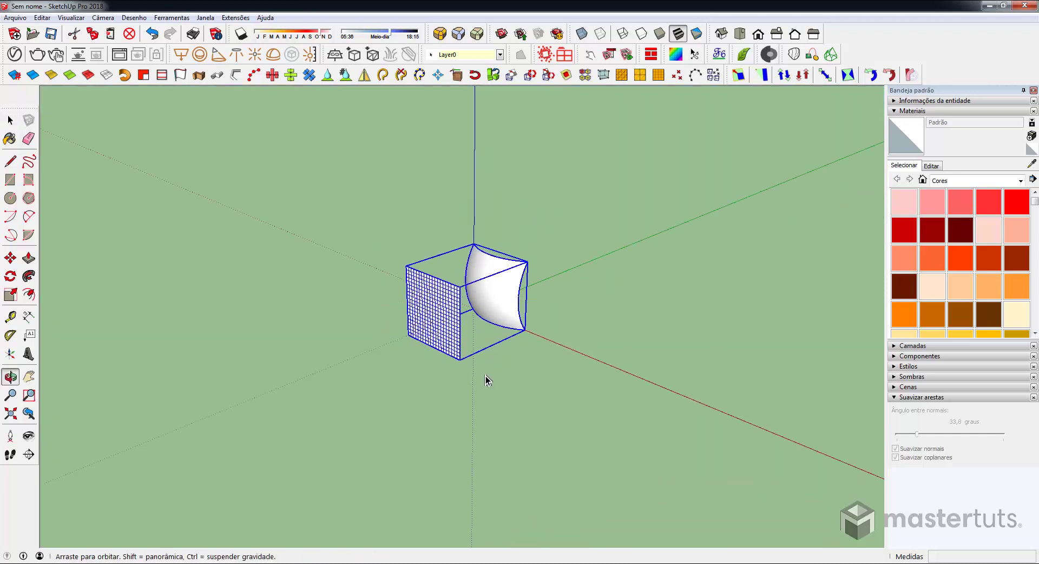
pyautogui.press('space')
pyautogui.press('m')
pyautogui.click(460, 359)
pyautogui.press('ctrl')
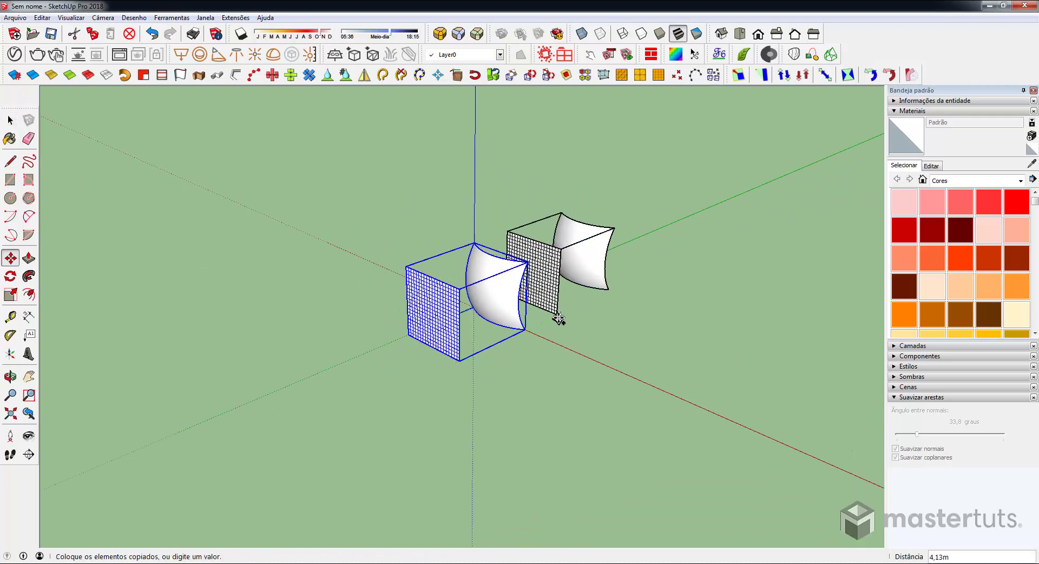
pyautogui.click(585, 303)
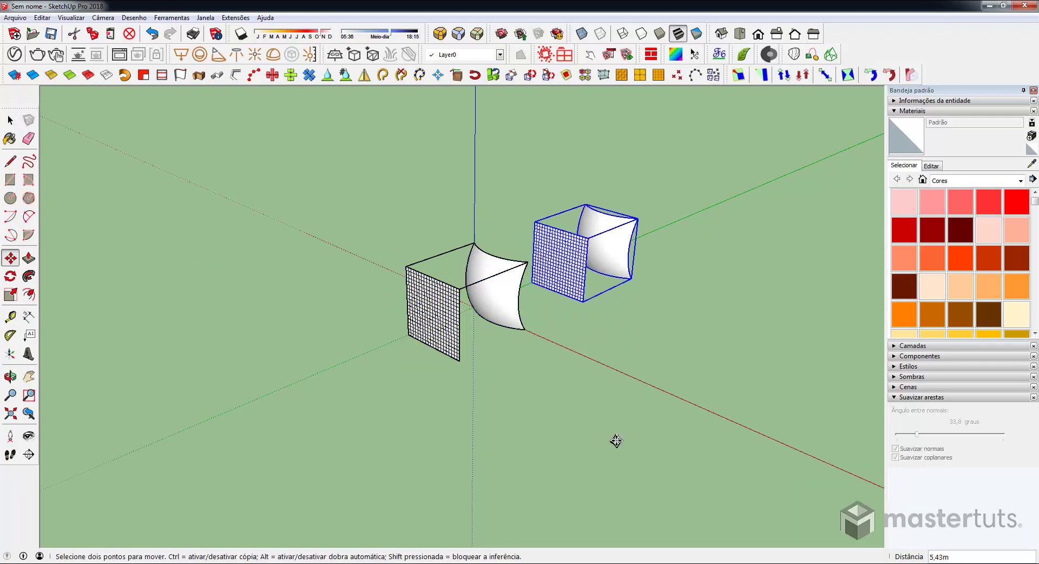
pyautogui.write('2')
pyautogui.press('Return')
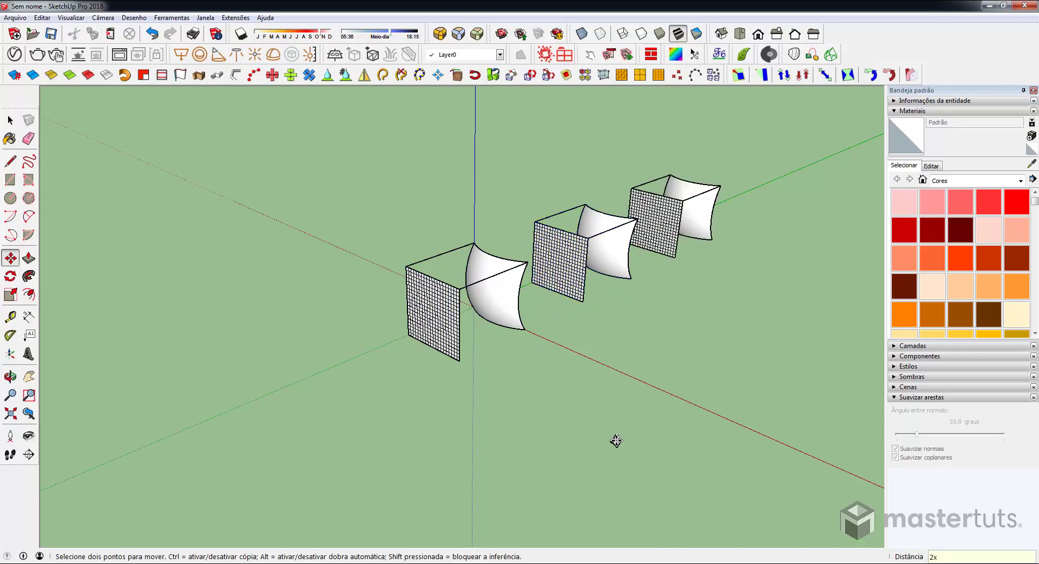
pyautogui.moveTo(578, 427); pyautogui.dragTo(529, 280, button='middle')
pyautogui.scroll(3, 528, 280)
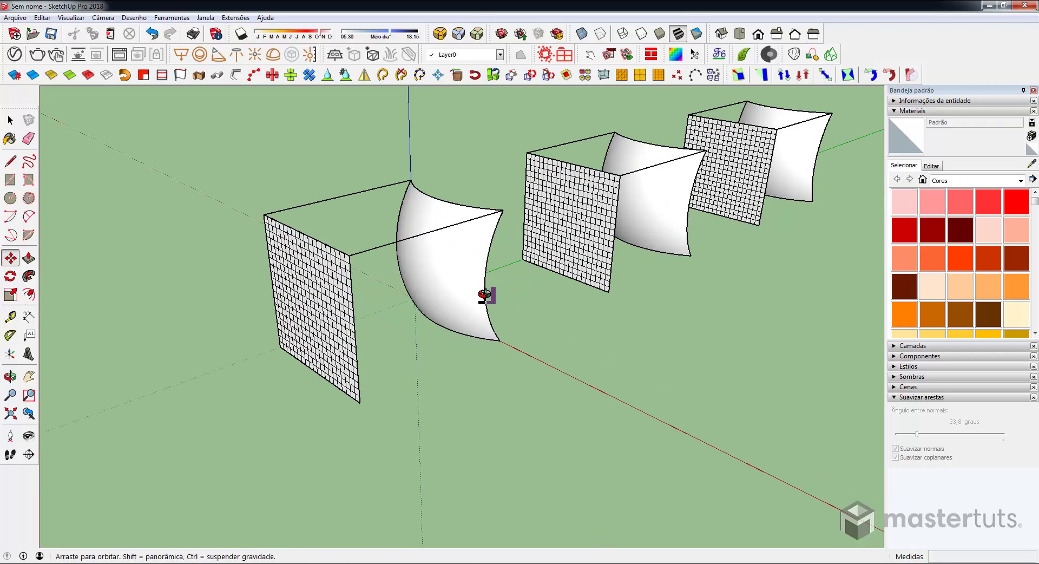
pyautogui.scroll(2, 487, 295)
pyautogui.keyDown('shift'); pyautogui.moveTo(506, 338); pyautogui.dragTo(620, 348, button='middle'); pyautogui.keyUp('shift')
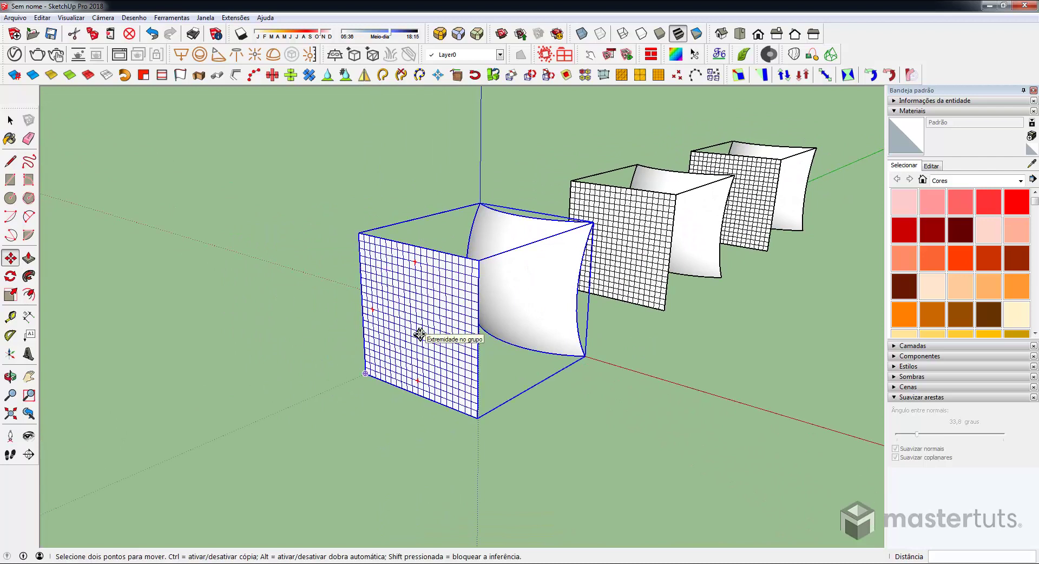
# - Draw a circle on the first box's front panel, offset it inward, and delete the inner face
pyautogui.press('c')
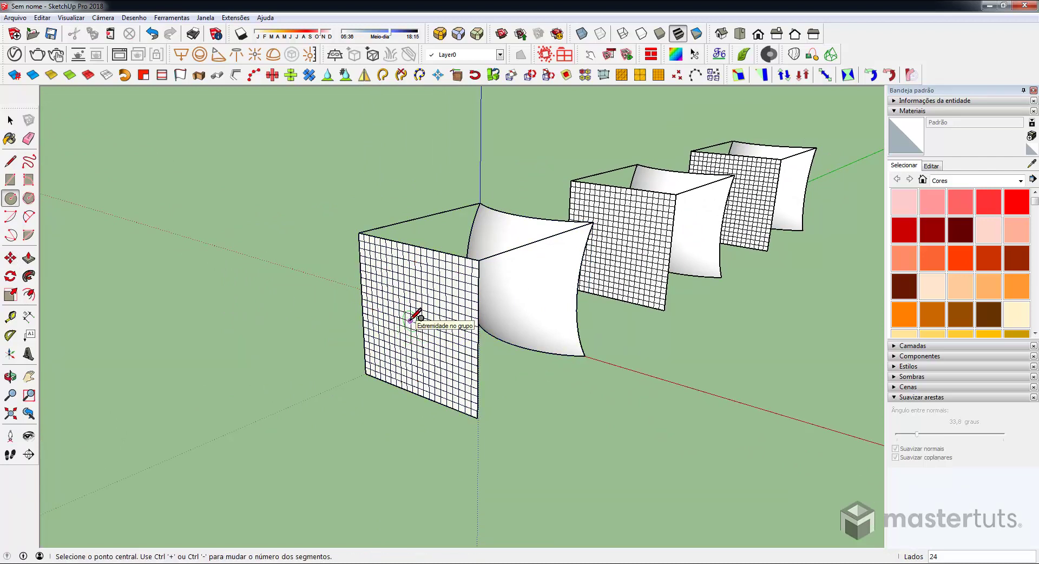
pyautogui.click(410, 321)
pyautogui.click(449, 300)
pyautogui.press('f')
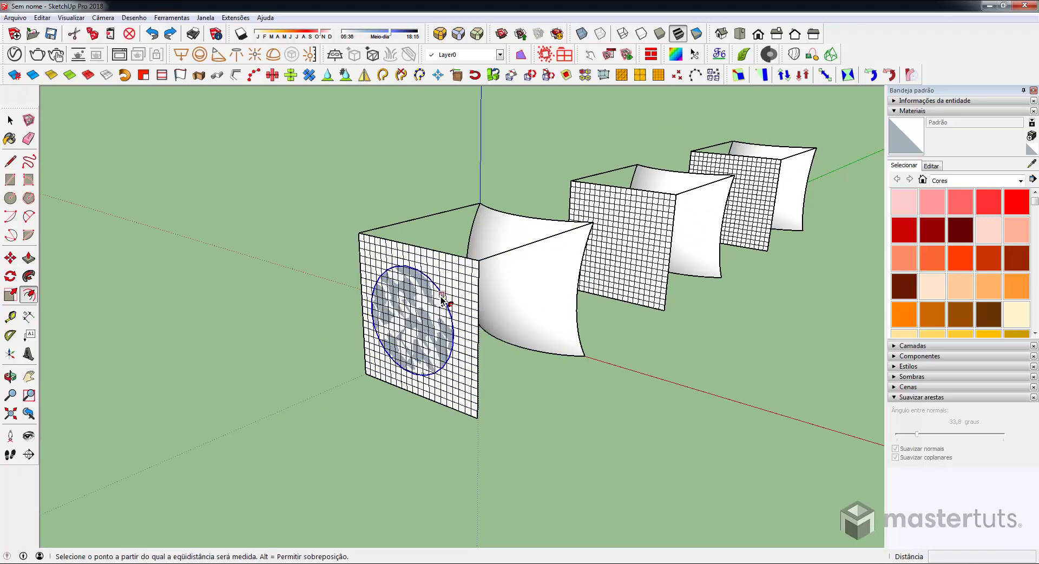
pyautogui.click(442, 296)
pyautogui.click(436, 306)
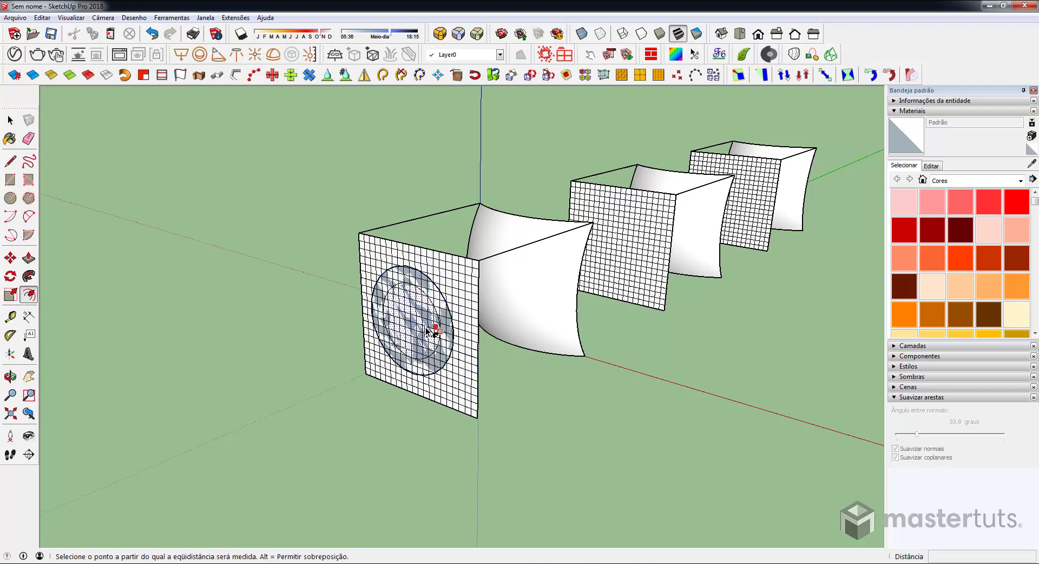
pyautogui.press('space')
pyautogui.click(422, 336)
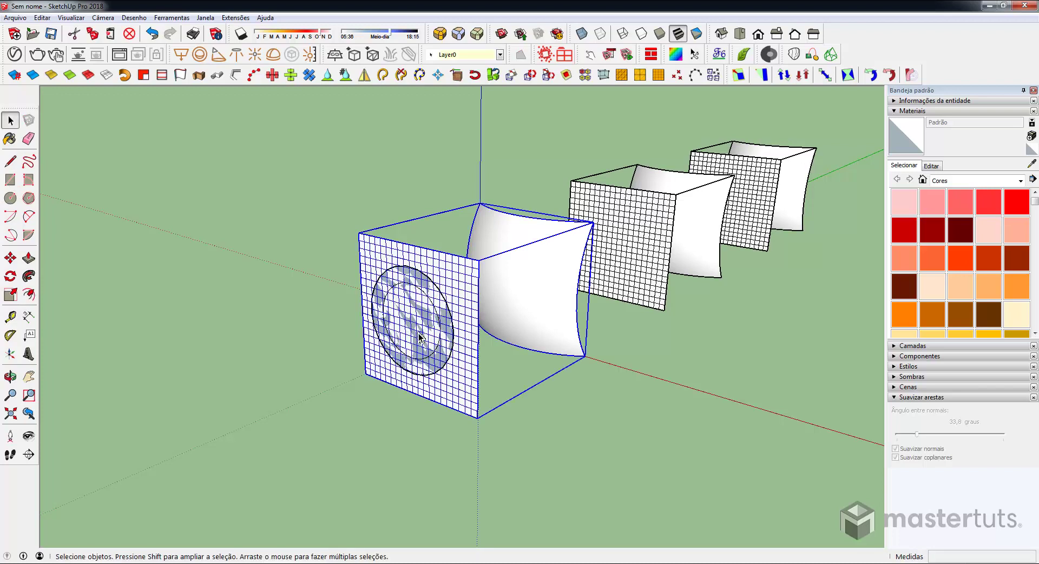
pyautogui.click(419, 336)
pyautogui.press('Delete')
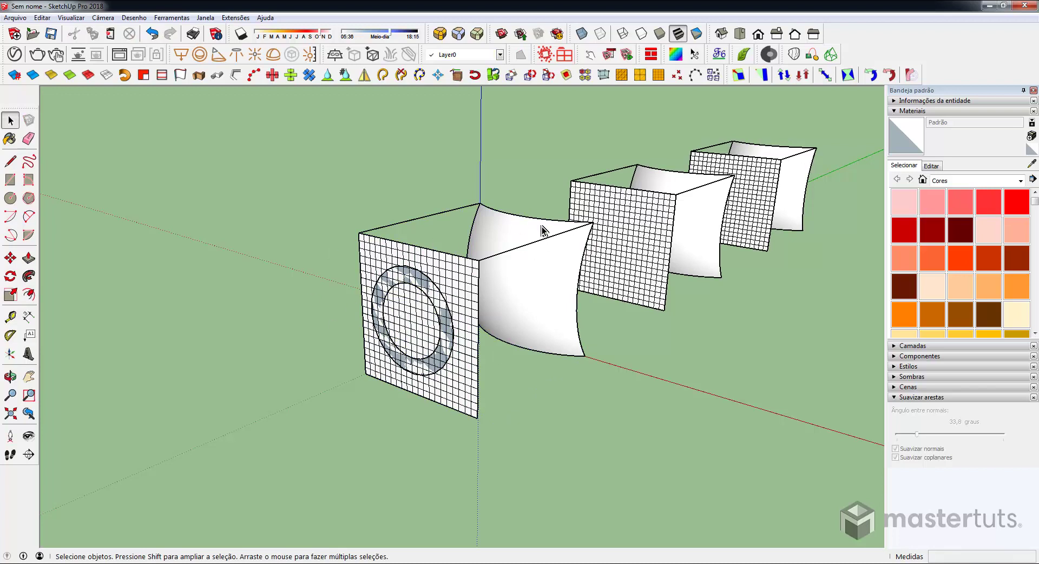
# - Push/Pull the ring outward from the panel and select the whole raised ring
pyautogui.press('p')
pyautogui.moveTo(440, 302); pyautogui.dragTo(434, 312)
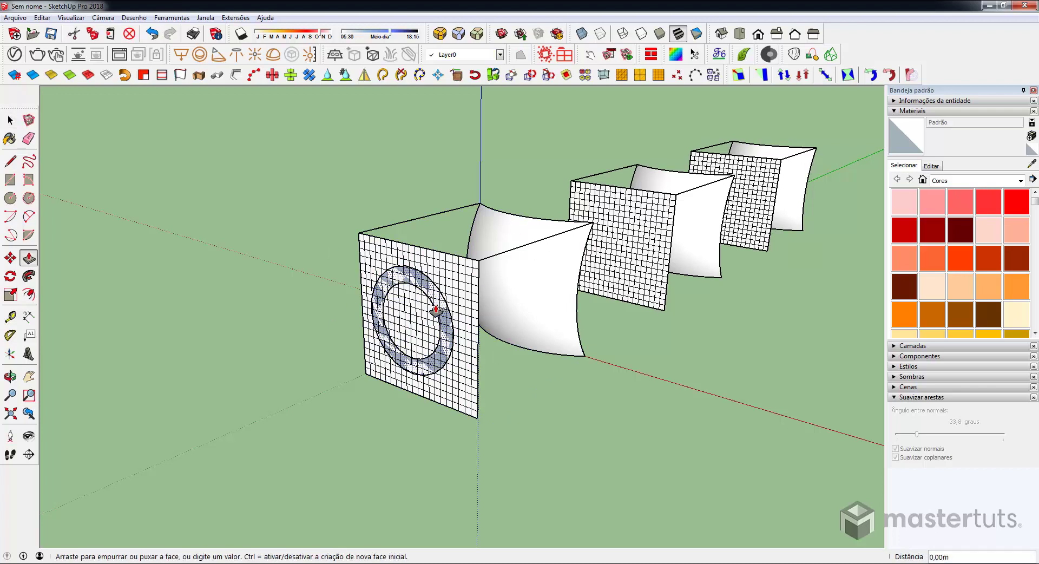
pyautogui.click(434, 311)
pyautogui.moveTo(411, 363)
pyautogui.mouseDown(button='middle')
pyautogui.moveTo(332, 406)
pyautogui.moveTo(398, 391)
pyautogui.moveTo(442, 323)
pyautogui.mouseUp(button='middle')
pyautogui.press('space')
pyautogui.tripleClick(442, 323)
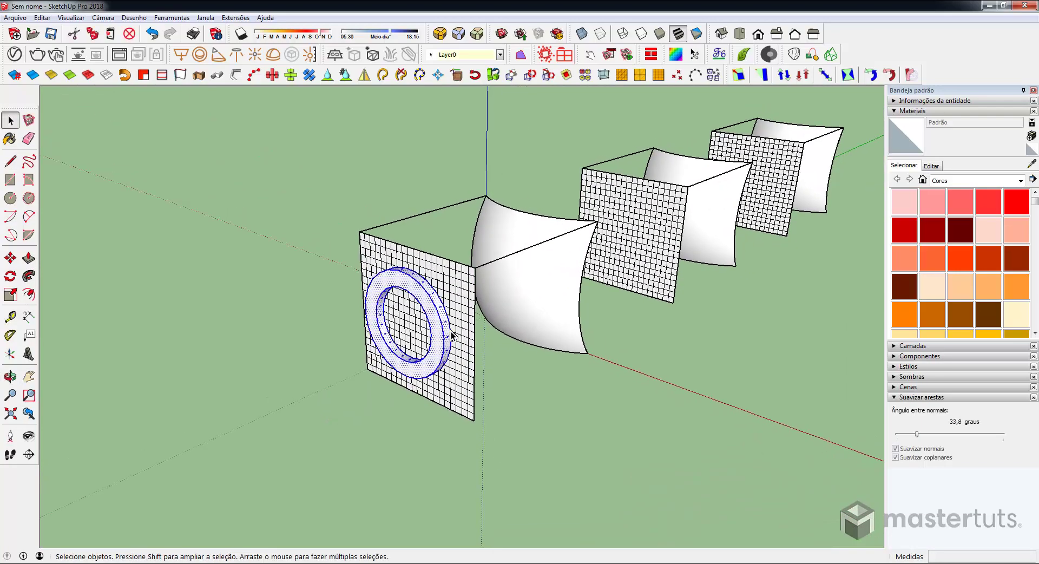
pyautogui.rightClick(434, 312)
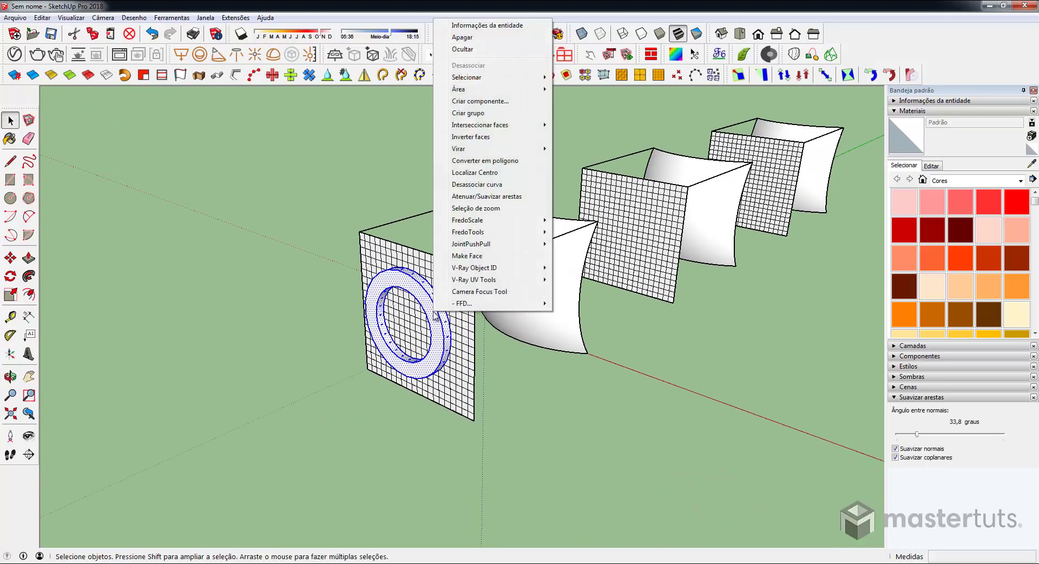
# - Make the front ring its own group and select it together with the first box
pyautogui.click(472, 118)
pyautogui.moveTo(464, 278)
pyautogui.mouseDown(button='middle')
pyautogui.moveTo(420, 241)
pyautogui.moveTo(424, 298)
pyautogui.mouseUp(button='middle')
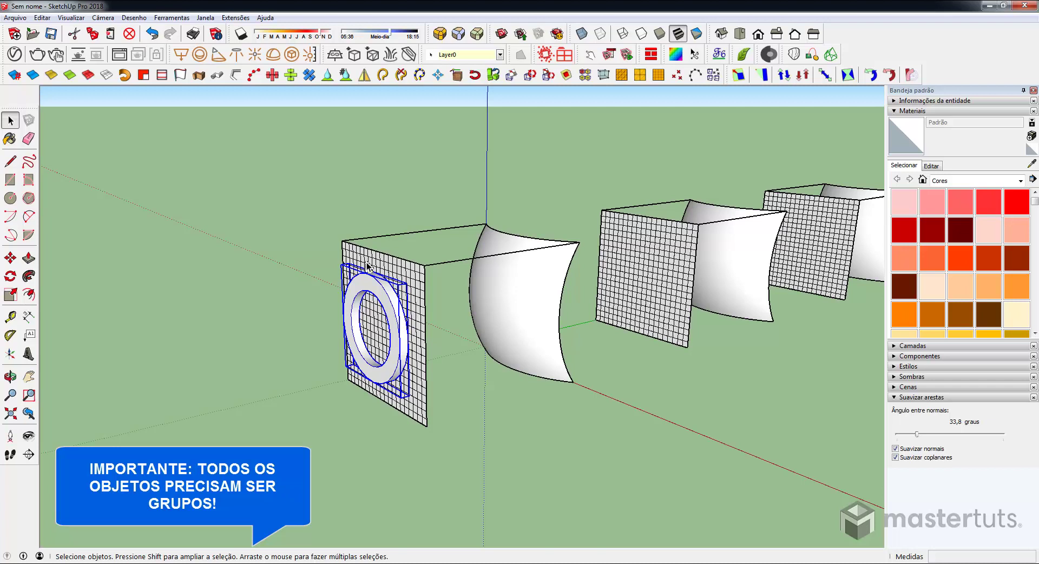
pyautogui.click(518, 278)
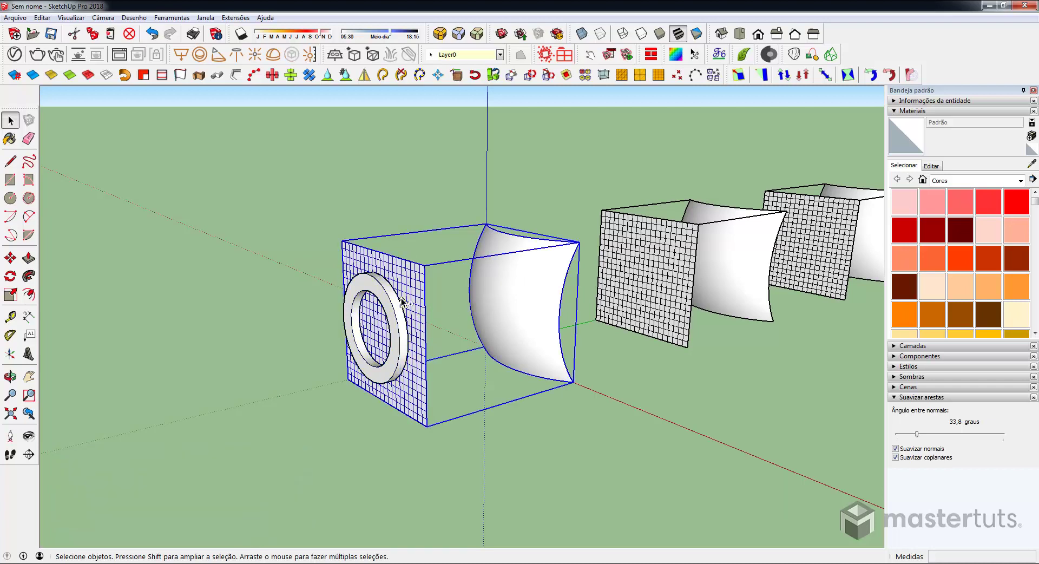
pyautogui.keyDown('shift'); pyautogui.click(402, 302); pyautogui.keyUp('shift')
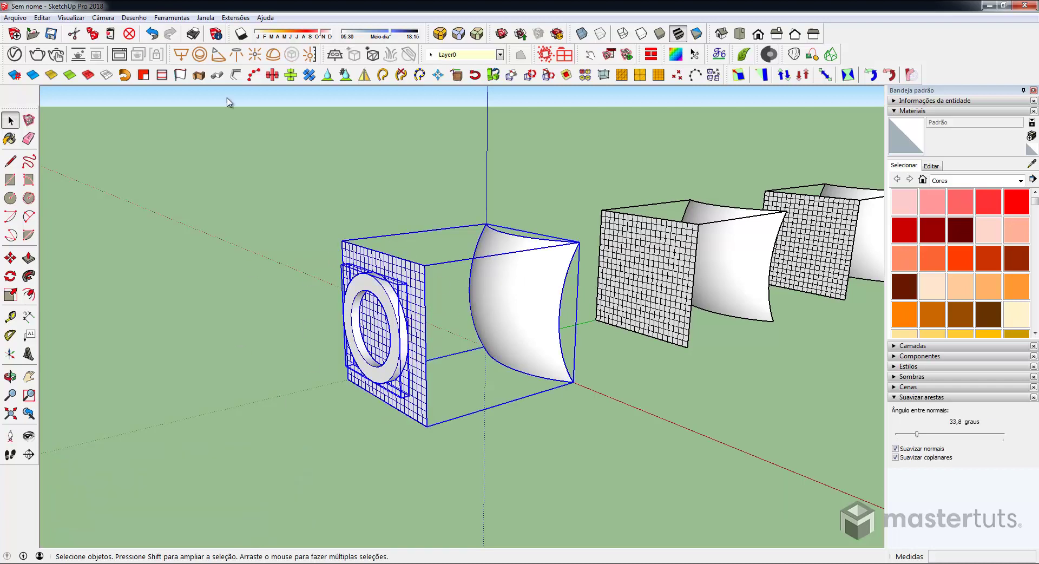
pyautogui.click(229, 18)
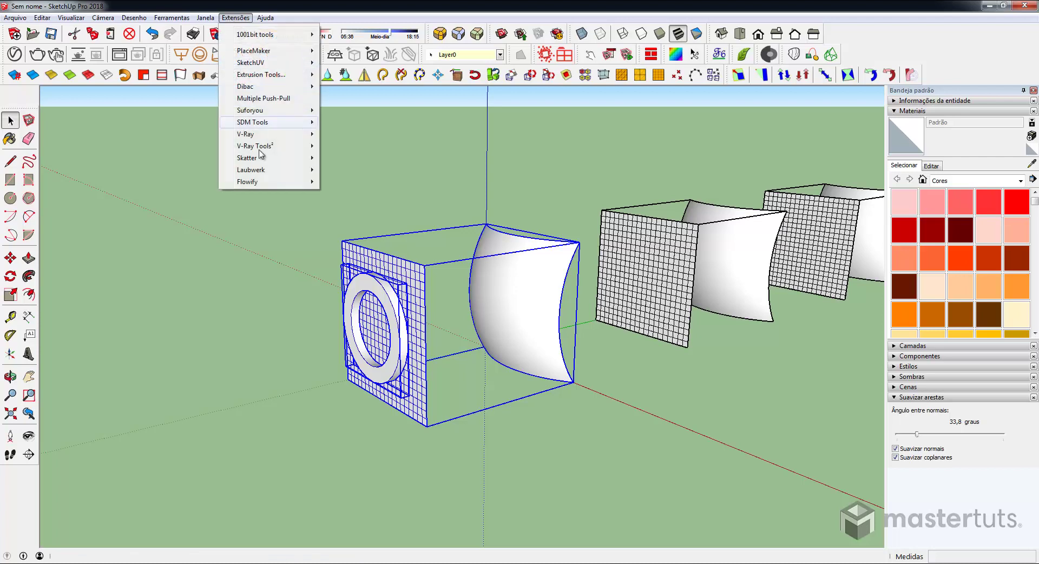
pyautogui.moveTo(248, 182)
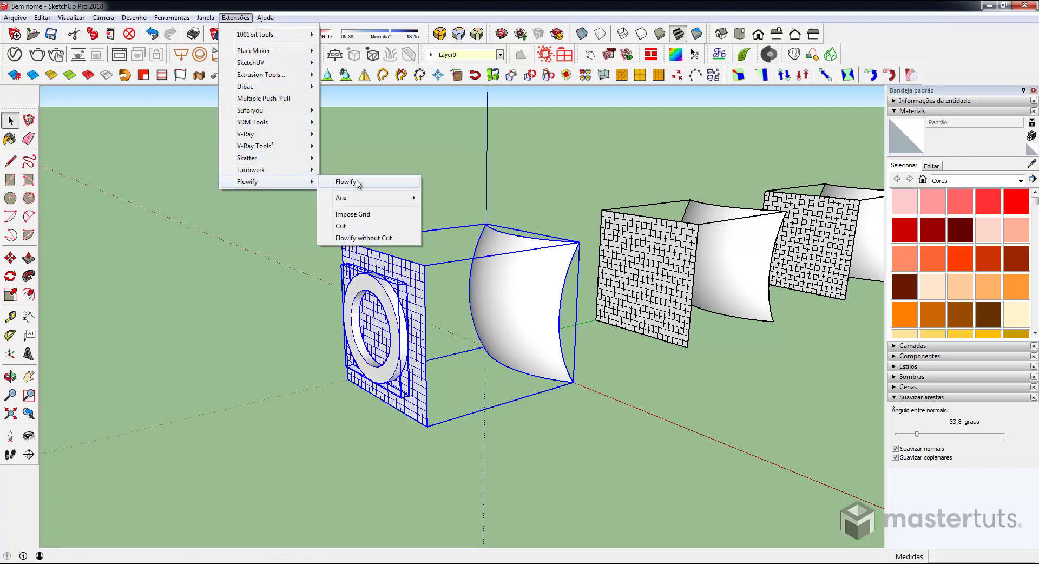
# - Flowify the ring onto the first box's curved surface and zoom in on it
pyautogui.click(357, 183)
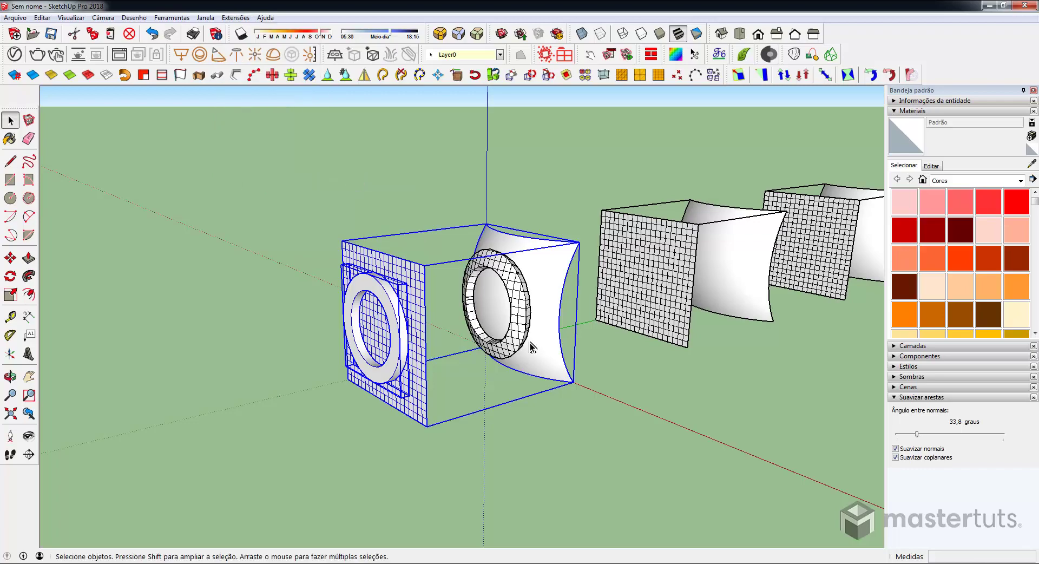
pyautogui.moveTo(533, 310)
pyautogui.mouseDown(button='middle')
pyautogui.moveTo(515, 306)
pyautogui.moveTo(642, 311)
pyautogui.mouseUp(button='middle')
pyautogui.scroll(5, 499, 304)
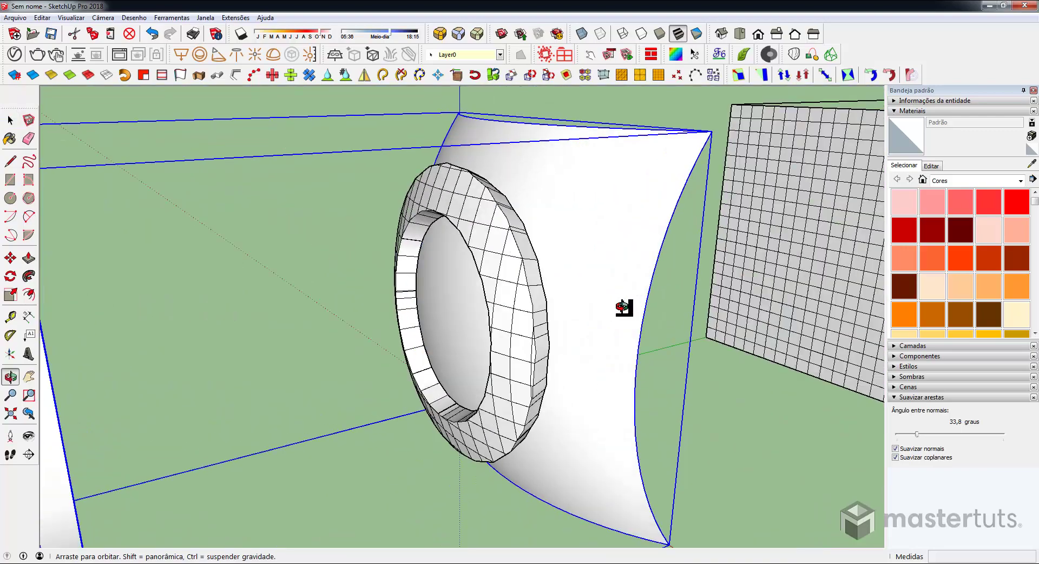
pyautogui.scroll(-4, 642, 310)
pyautogui.scroll(-3, 603, 301)
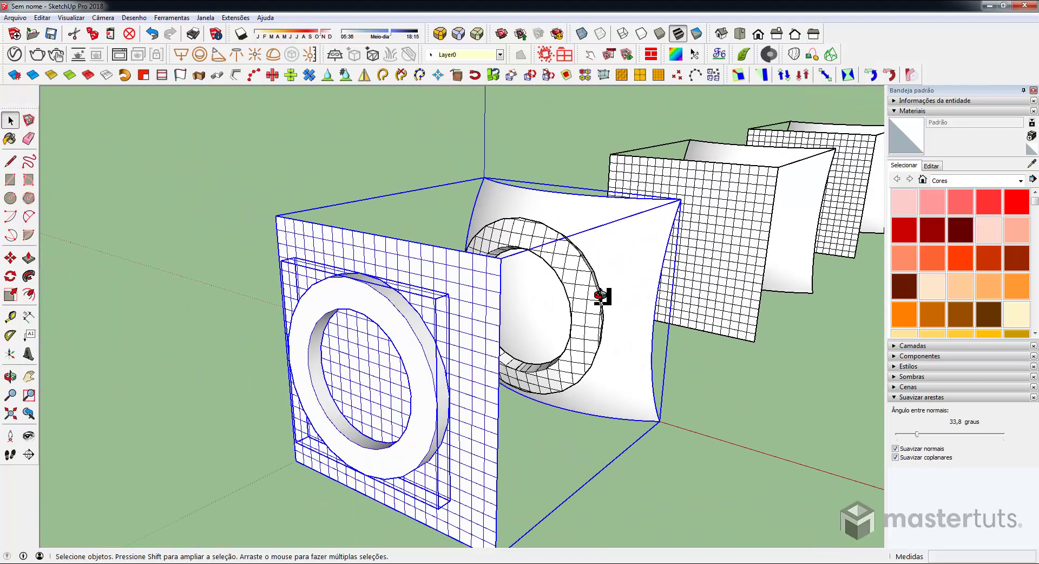
pyautogui.scroll(-3, 599, 295)
# - Inspect the wrapped ring from a higher angle and select the ring plate group
pyautogui.moveTo(490, 286); pyautogui.dragTo(492, 286, button='middle')
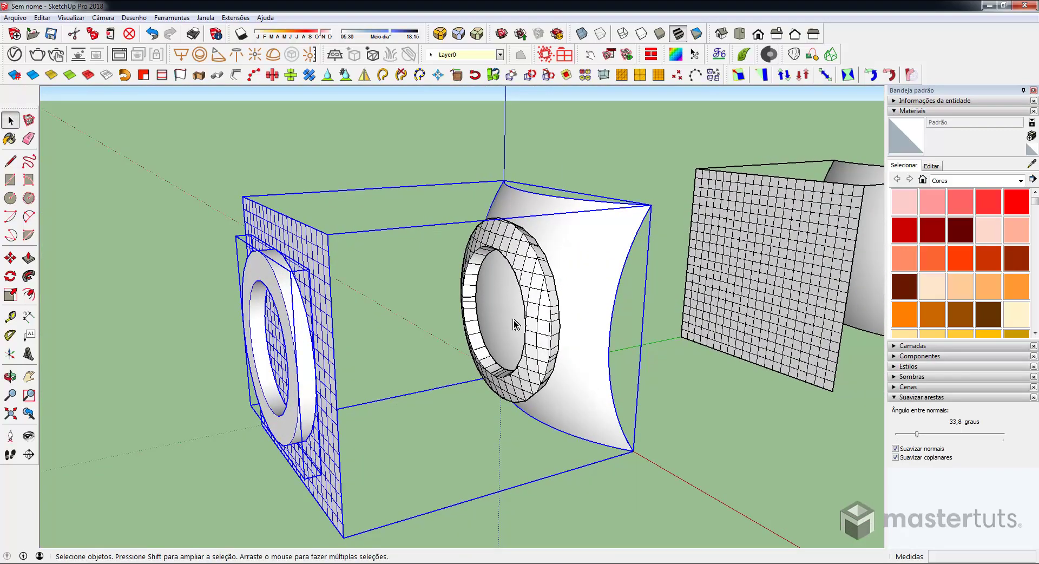
pyautogui.moveTo(367, 325)
pyautogui.mouseDown(button='middle')
pyautogui.moveTo(598, 278)
pyautogui.moveTo(562, 258)
pyautogui.mouseUp(button='middle')
pyautogui.scroll(-2, 528, 294)
pyautogui.scroll(-2, 559, 290)
pyautogui.scroll(2, 562, 258)
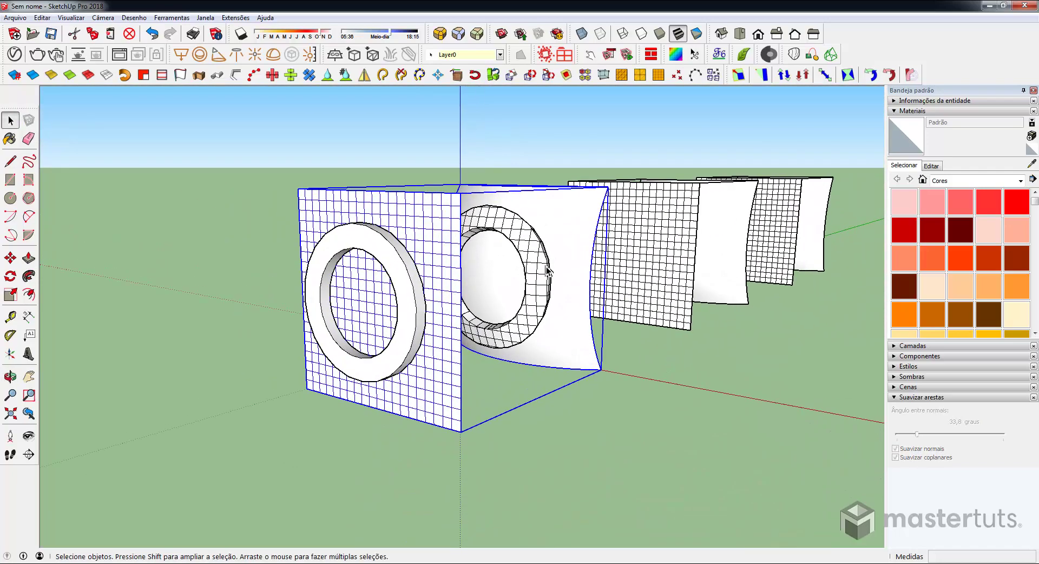
pyautogui.scroll(2, 555, 297)
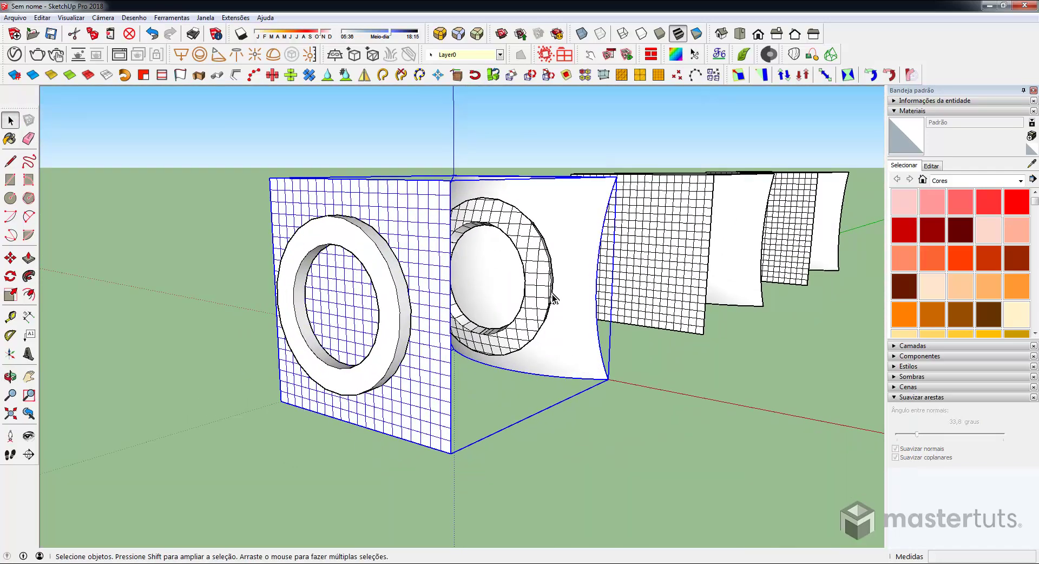
pyautogui.click(396, 303)
pyautogui.moveTo(391, 303); pyautogui.dragTo(415, 334, button='middle')
# - Copy the ring plate onto the second and third grid panels with Move and Ctrl
pyautogui.press('m')
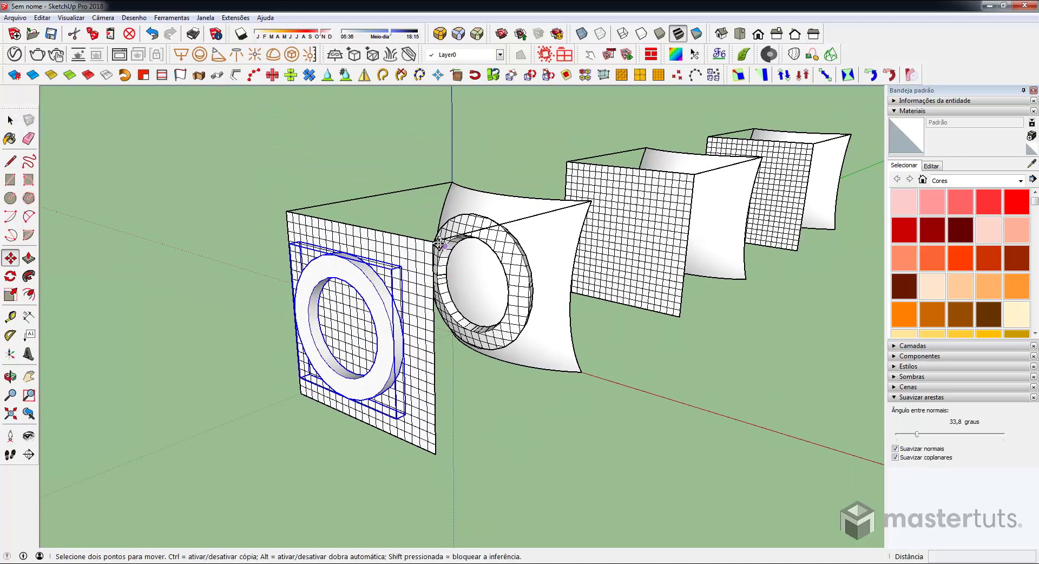
pyautogui.click(438, 244)
pyautogui.press('ctrl')
pyautogui.click(695, 177)
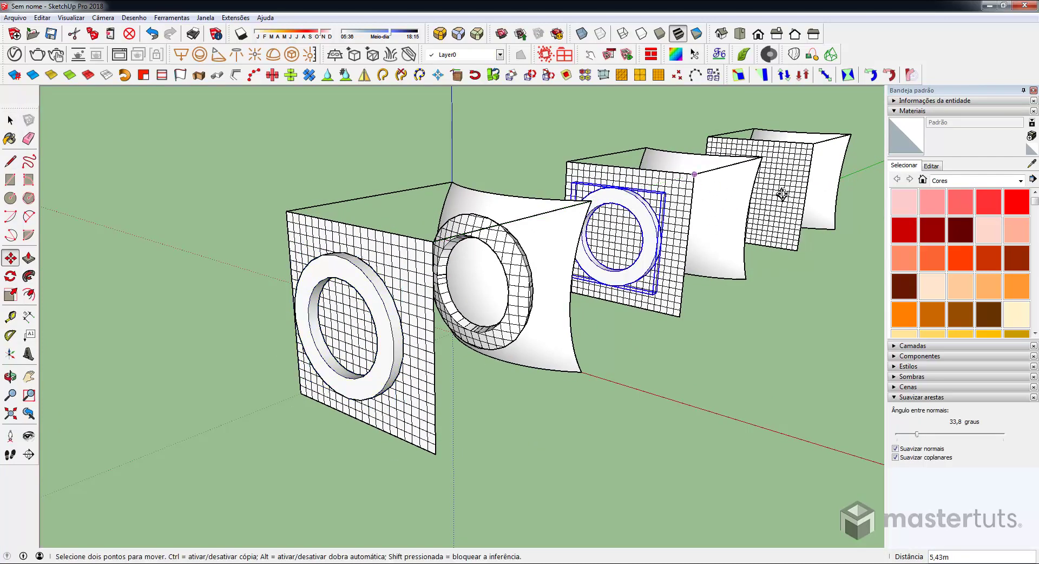
pyautogui.click(811, 145)
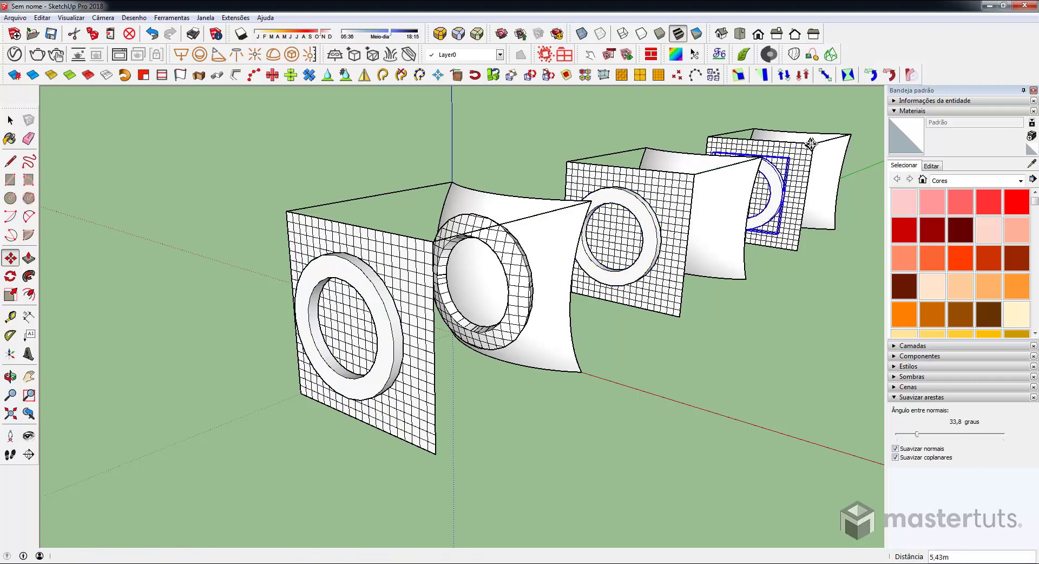
pyautogui.moveTo(810, 145); pyautogui.dragTo(529, 327, button='middle')
# - Select the middle box together with its ring plate
pyautogui.press('space')
pyautogui.click(507, 269)
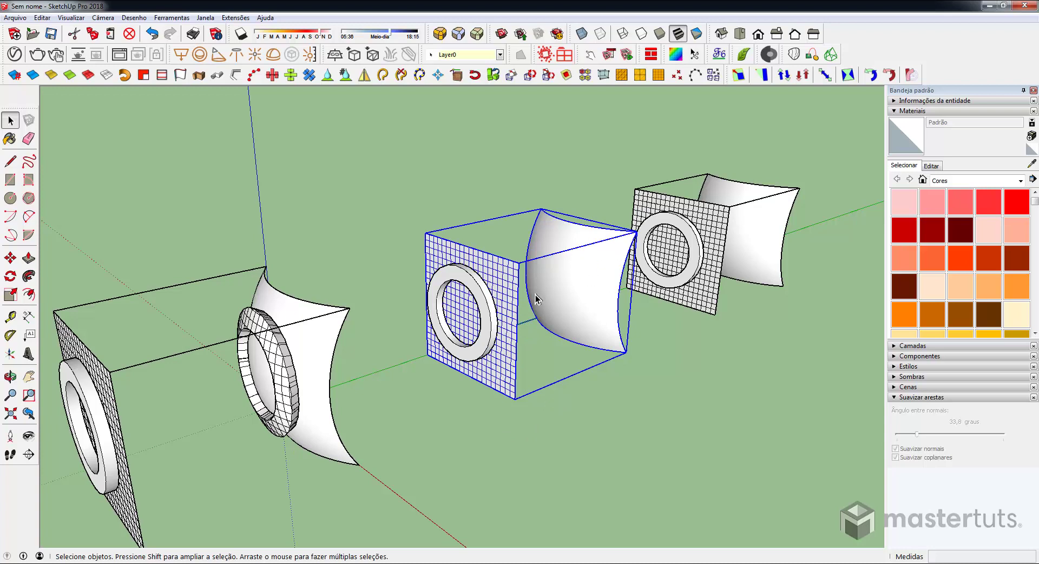
pyautogui.keyDown('shift'); pyautogui.click(489, 292); pyautogui.keyUp('shift')
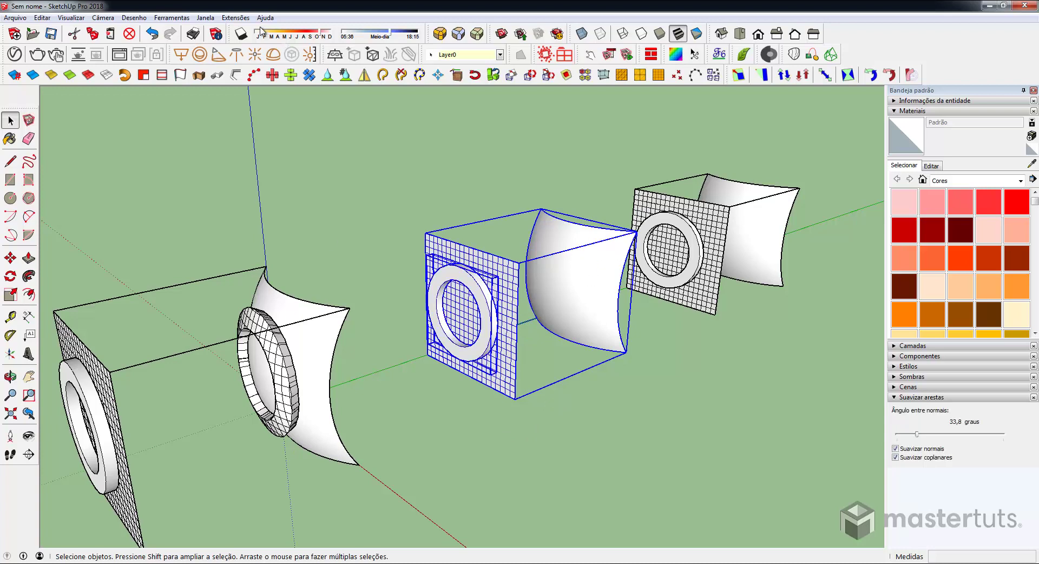
# - Apply Flowify's cut to the middle box and move the ring in front of its plate
pyautogui.click(236, 17)
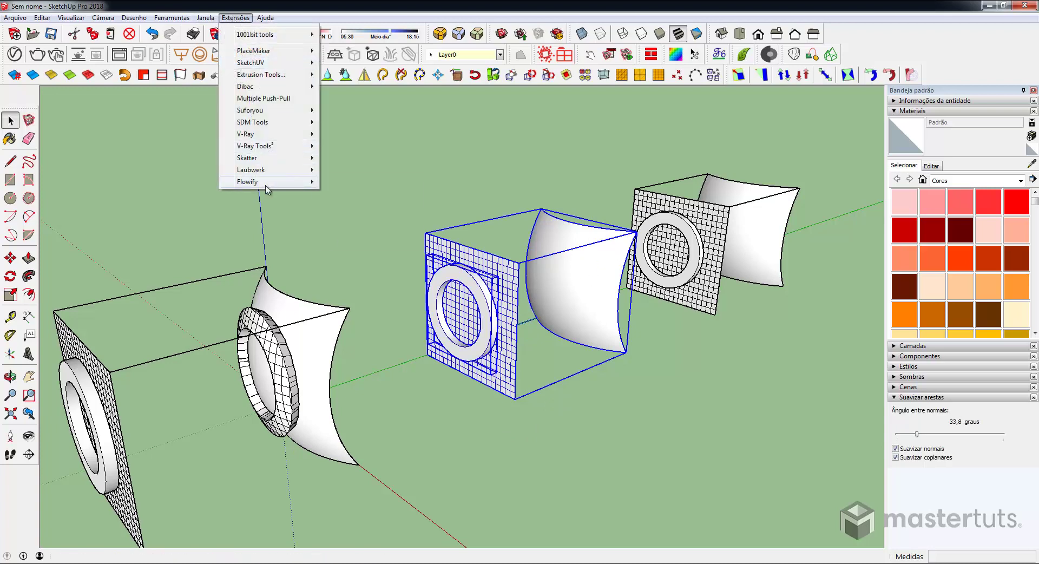
pyautogui.moveTo(248, 180)
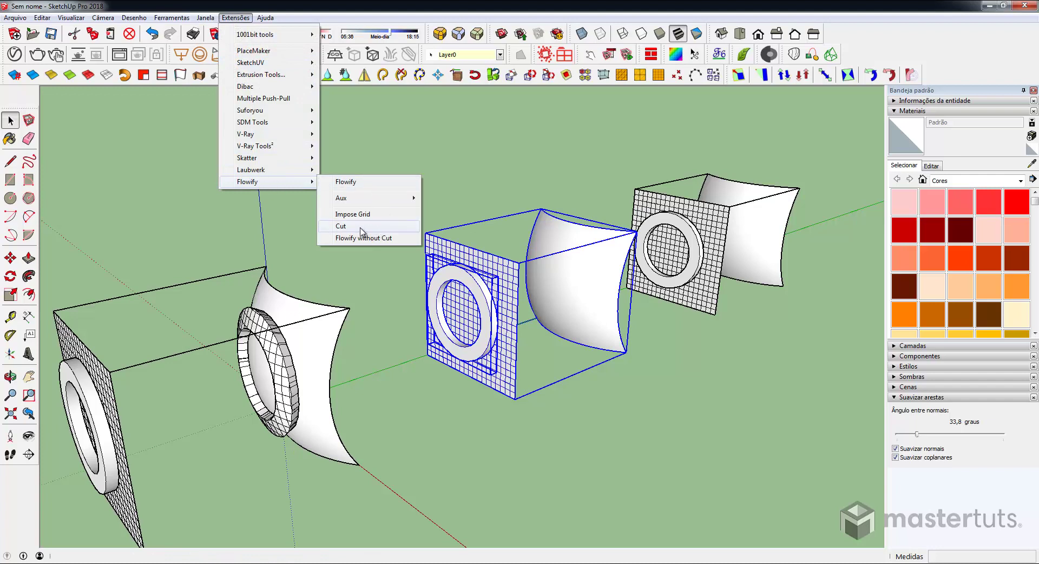
pyautogui.click(371, 226)
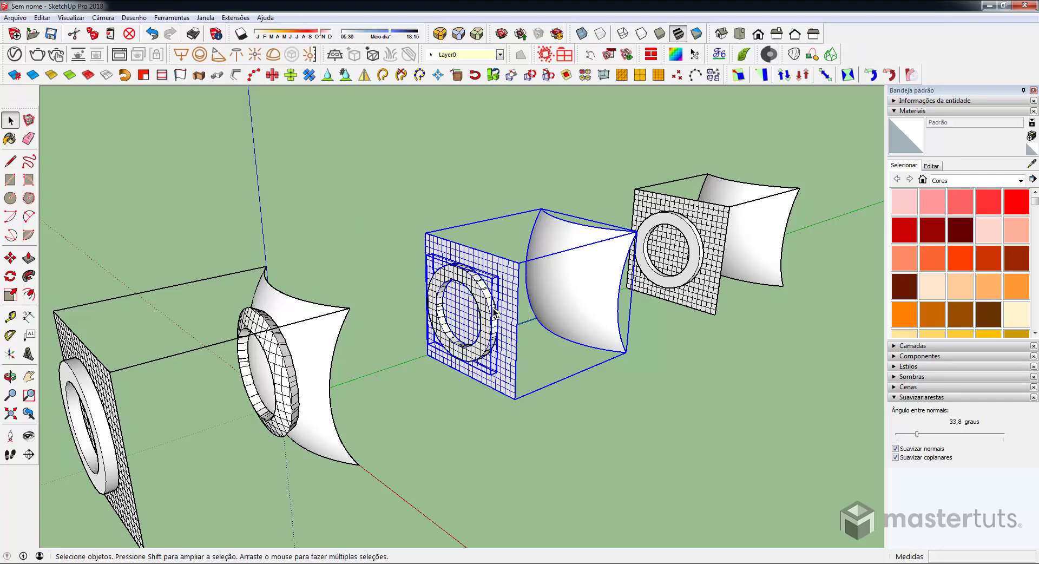
pyautogui.doubleClick(489, 289)
pyautogui.scroll(2, 487, 292)
pyautogui.scroll(2, 484, 289)
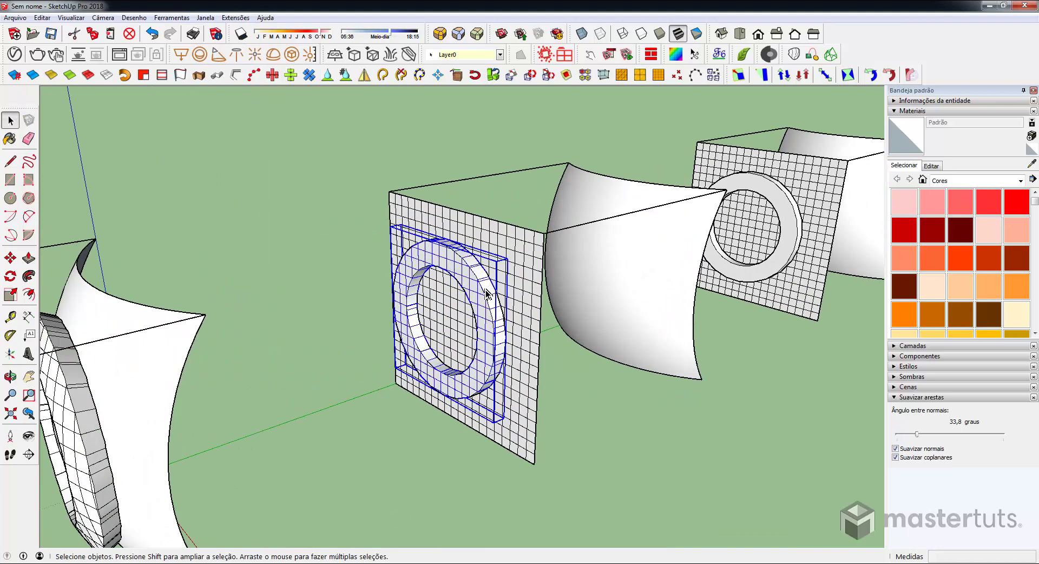
pyautogui.press('m')
pyautogui.click(483, 288)
pyautogui.click(368, 292)
pyautogui.moveTo(368, 293); pyautogui.dragTo(428, 254, button='middle')
pyautogui.press('space')
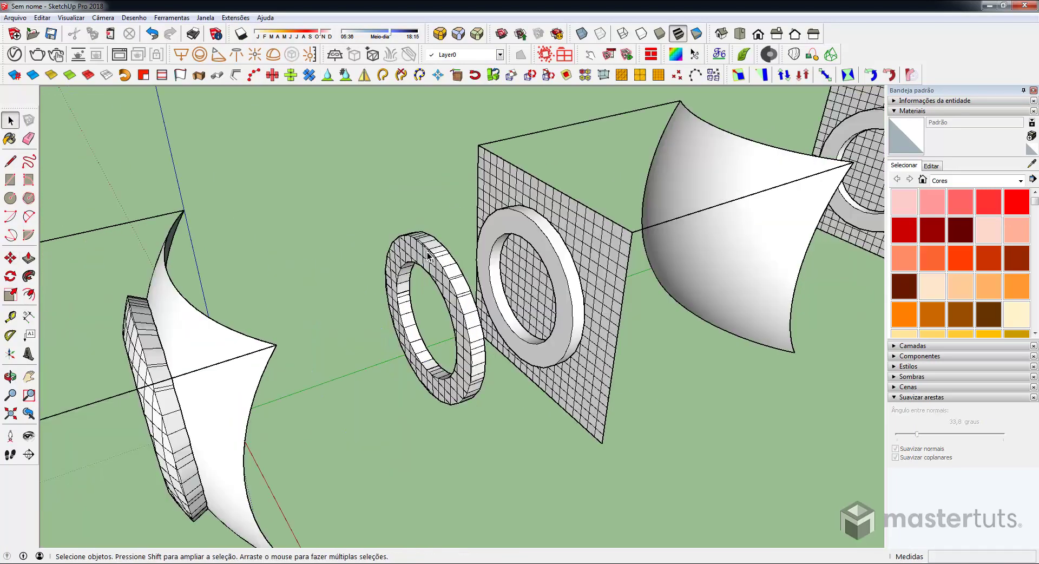
# - Pull several small blocks out of the ring's top and inner faces, then exit editing
pyautogui.press('p')
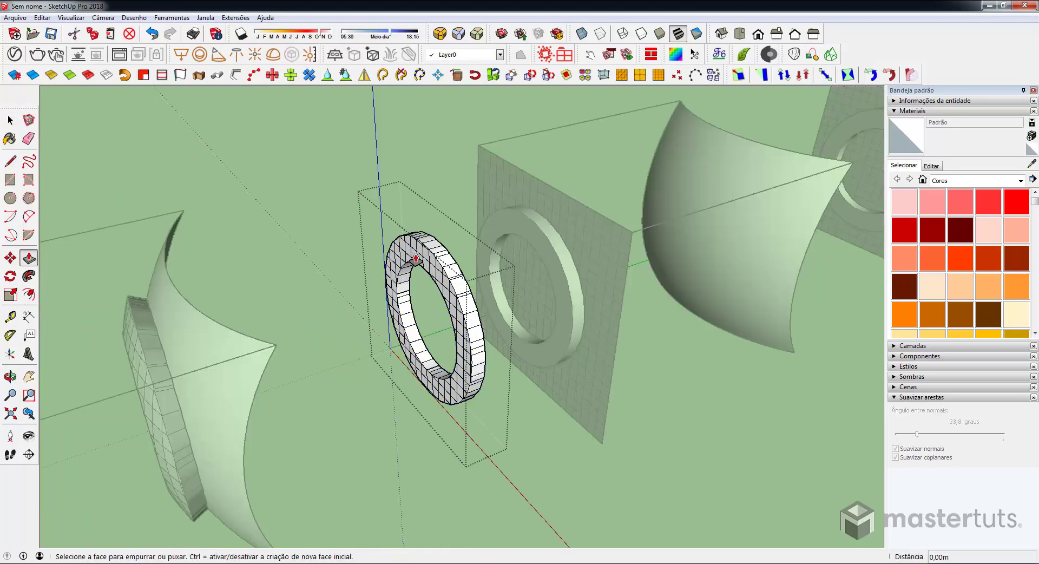
pyautogui.click(419, 254)
pyautogui.click(414, 251)
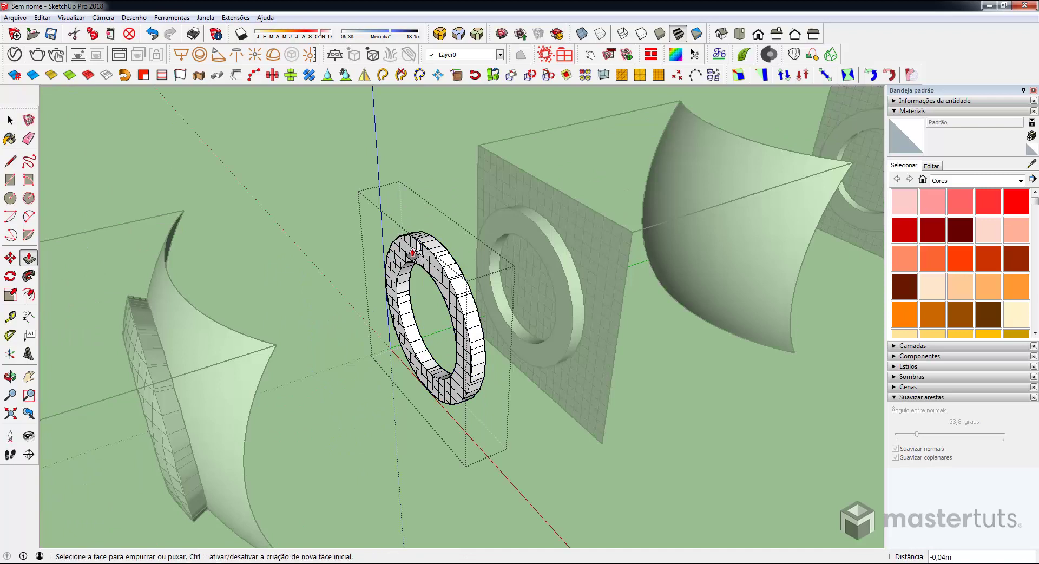
pyautogui.click(413, 252)
pyautogui.click(397, 256)
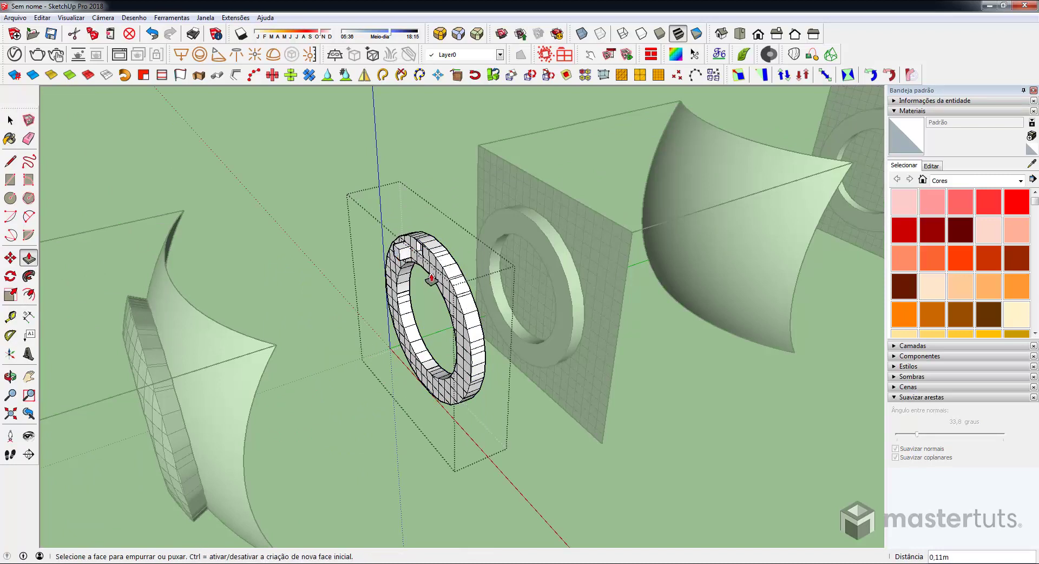
pyautogui.click(431, 279)
pyautogui.click(426, 273)
pyautogui.click(438, 288)
pyautogui.click(451, 286)
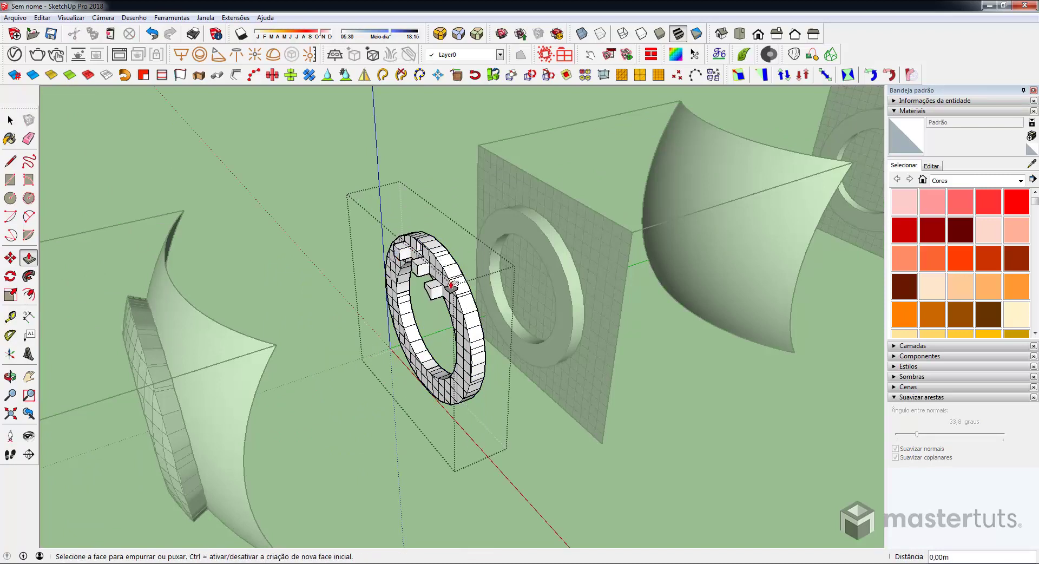
pyautogui.press('space')
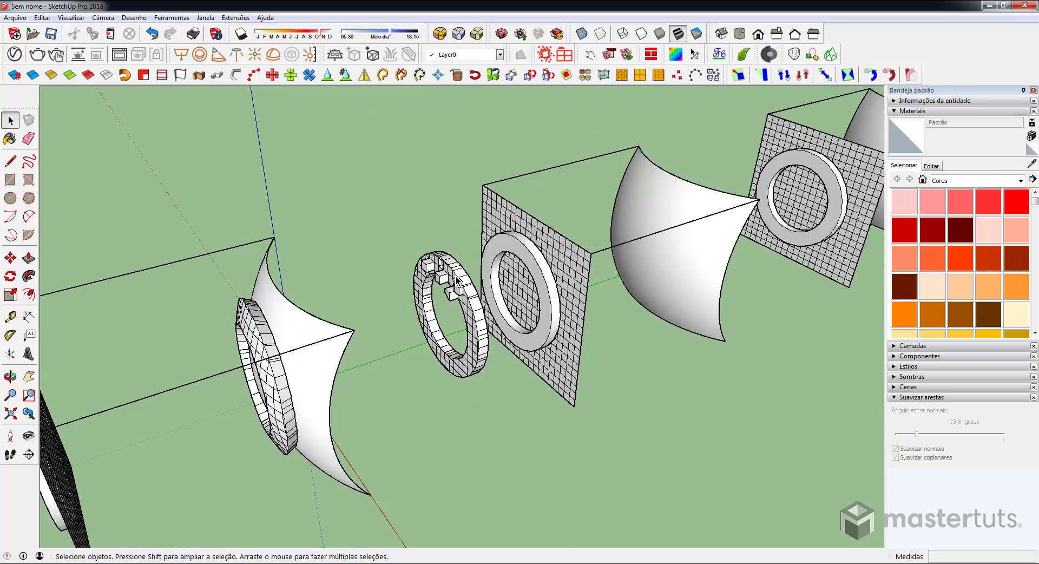
pyautogui.moveTo(508, 277); pyautogui.dragTo(438, 355, button='middle')
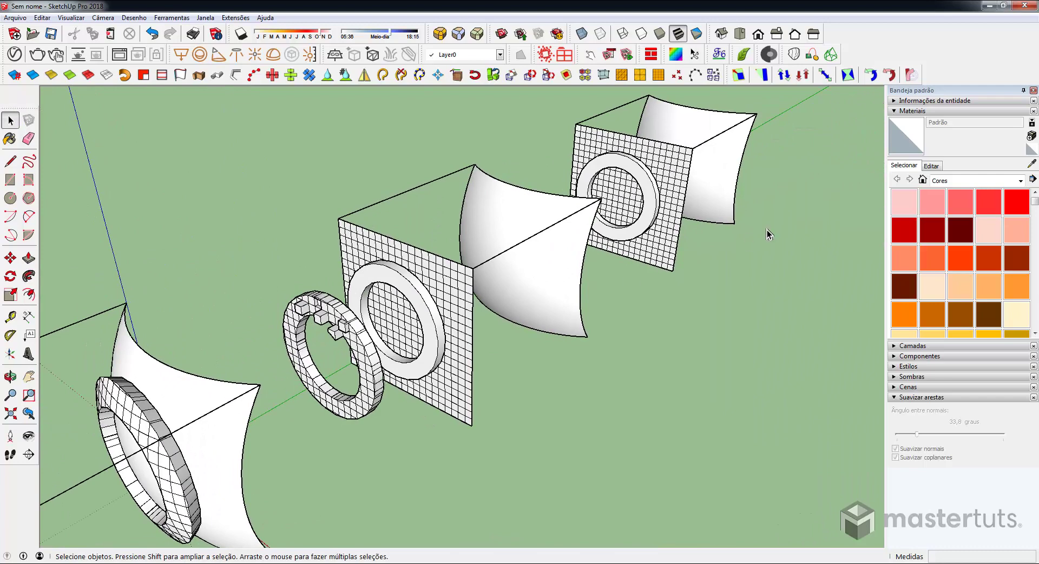
pyautogui.moveTo(767, 234)
pyautogui.mouseDown(button='middle')
pyautogui.moveTo(580, 291)
pyautogui.moveTo(520, 292)
pyautogui.mouseUp(button='middle')
# - Wrap the ring and its square onto the last cube's curved surface using Flowify without Cut
pyautogui.click(445, 311)
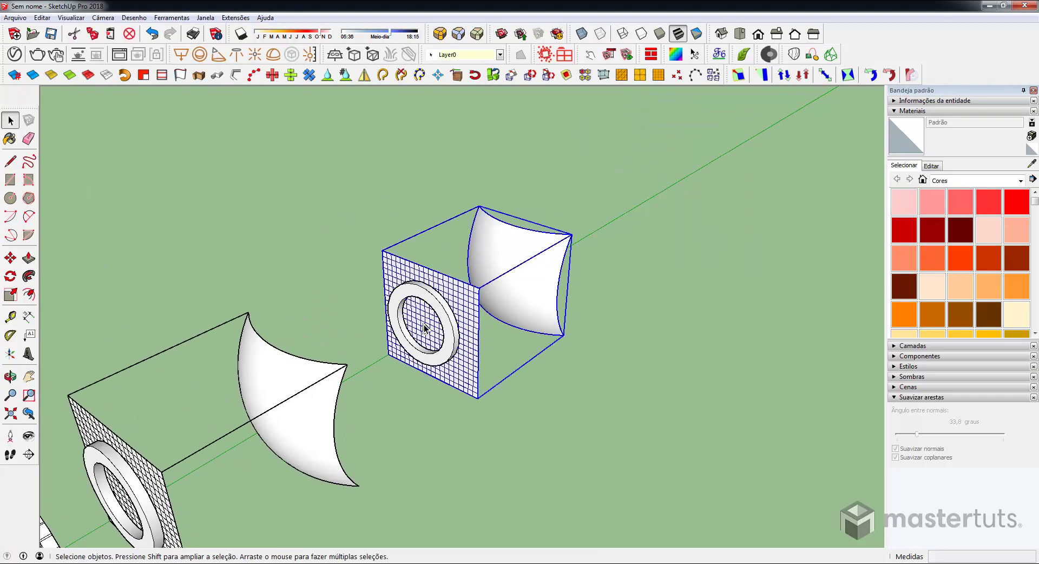
pyautogui.doubleClick(441, 325)
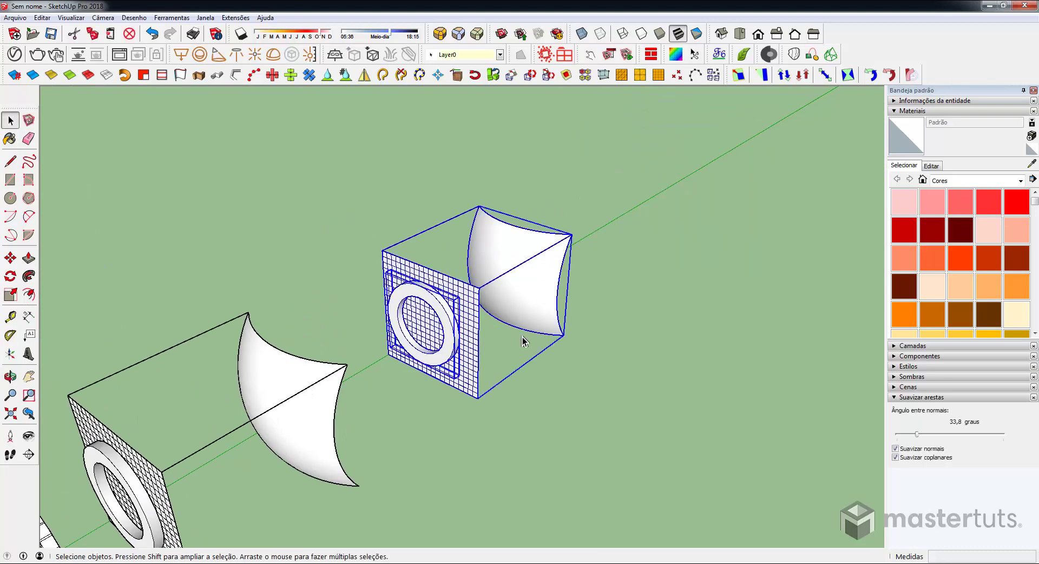
pyautogui.click(236, 17)
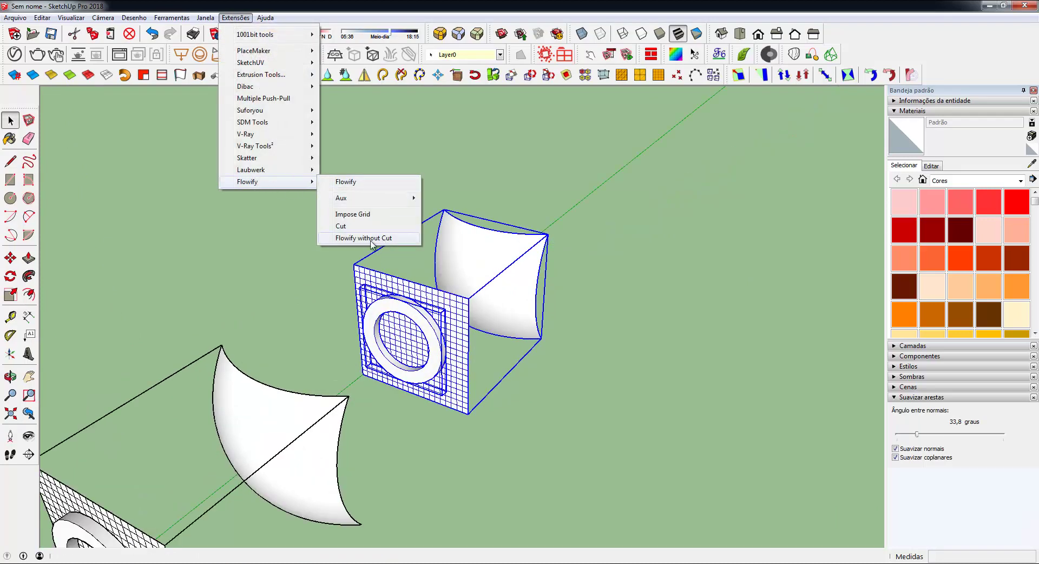
pyautogui.click(373, 238)
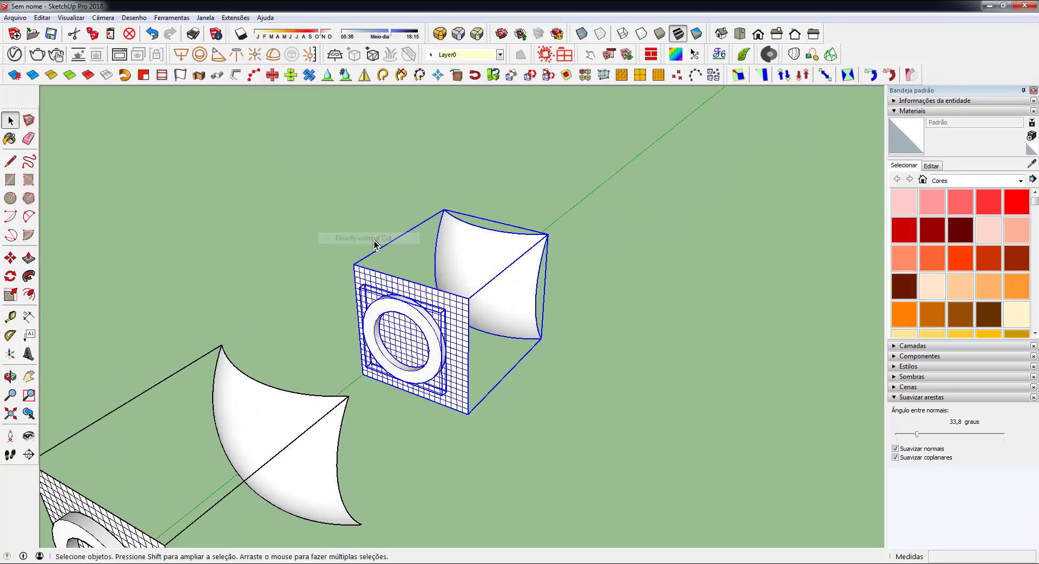
pyautogui.moveTo(494, 305); pyautogui.dragTo(567, 271, button='middle')
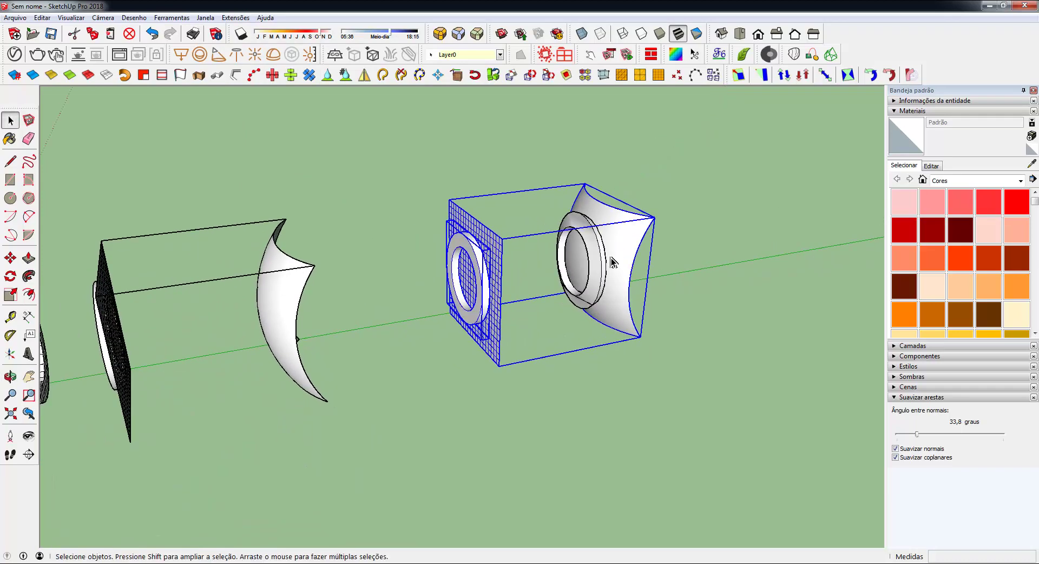
pyautogui.scroll(-3, 615, 263)
pyautogui.moveTo(615, 262)
pyautogui.mouseDown(button='middle')
pyautogui.moveTo(674, 244)
pyautogui.moveTo(542, 260)
pyautogui.mouseUp(button='middle')
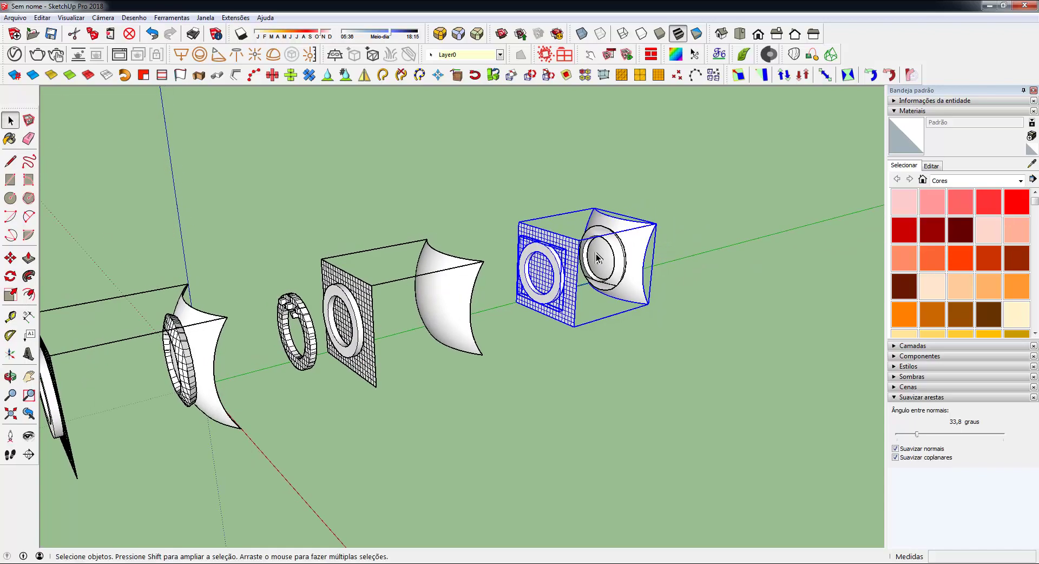
pyautogui.click(71, 17)
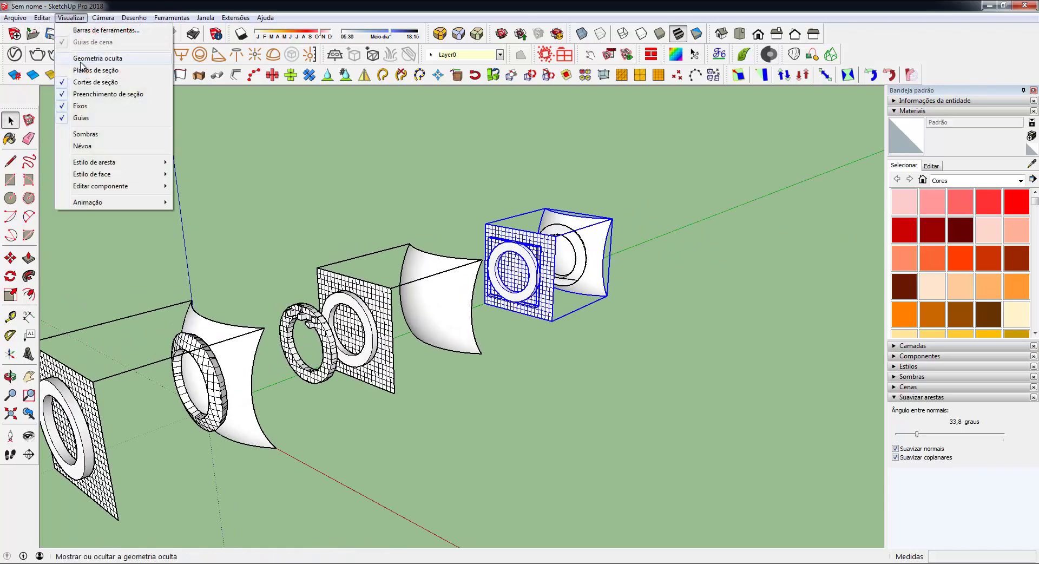
# - Turn on hidden geometry and examine the flowed ring's dashed mesh lines up close
pyautogui.click(81, 58)
pyautogui.moveTo(568, 221); pyautogui.dragTo(417, 287, button='middle')
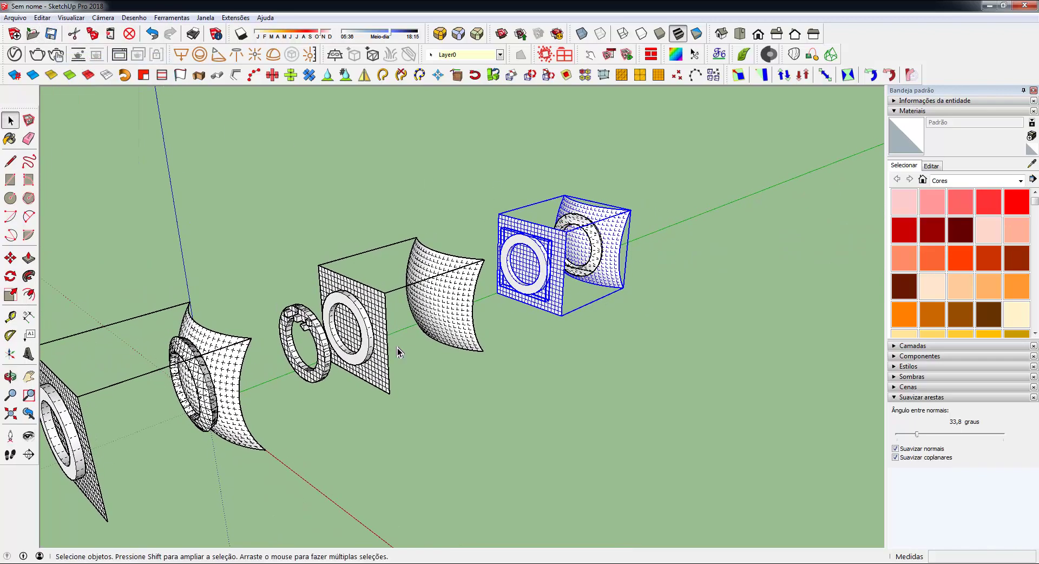
pyautogui.scroll(2, 640, 257)
pyautogui.scroll(2, 633, 258)
pyautogui.scroll(2, 617, 259)
pyautogui.scroll(3, 596, 261)
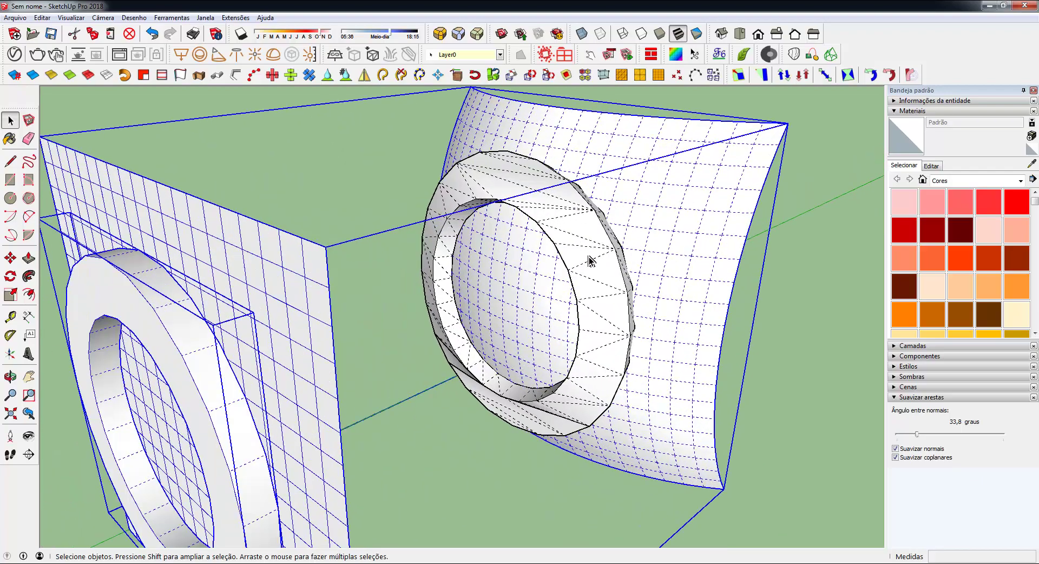
pyautogui.moveTo(590, 261)
pyautogui.mouseDown(button='middle')
pyautogui.moveTo(569, 244)
pyautogui.moveTo(633, 301)
pyautogui.moveTo(630, 274)
pyautogui.moveTo(594, 370)
pyautogui.mouseUp(button='middle')
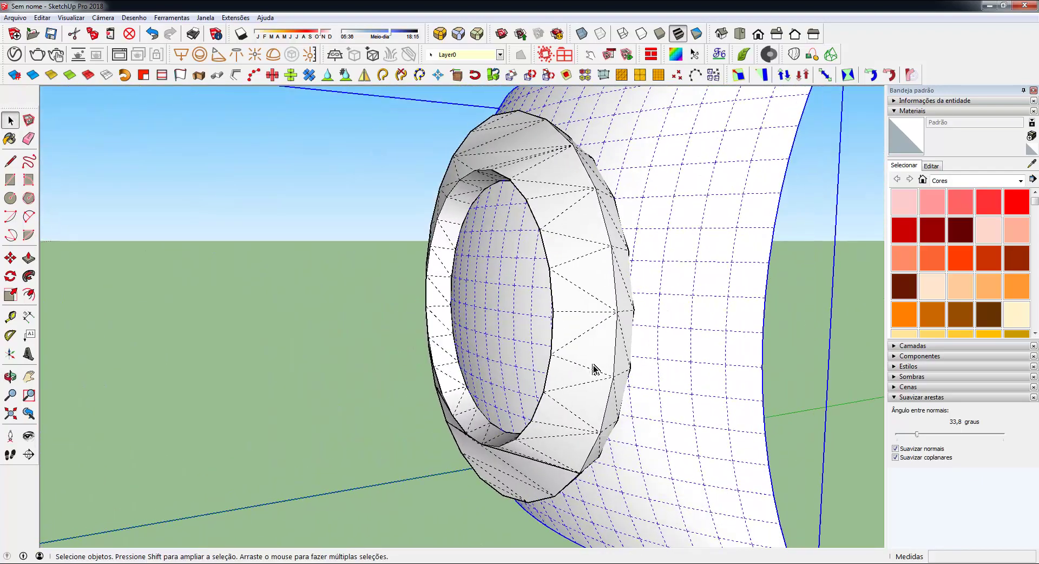
pyautogui.scroll(1, 594, 370)
pyautogui.scroll(-3, 599, 342)
pyautogui.scroll(-2, 592, 302)
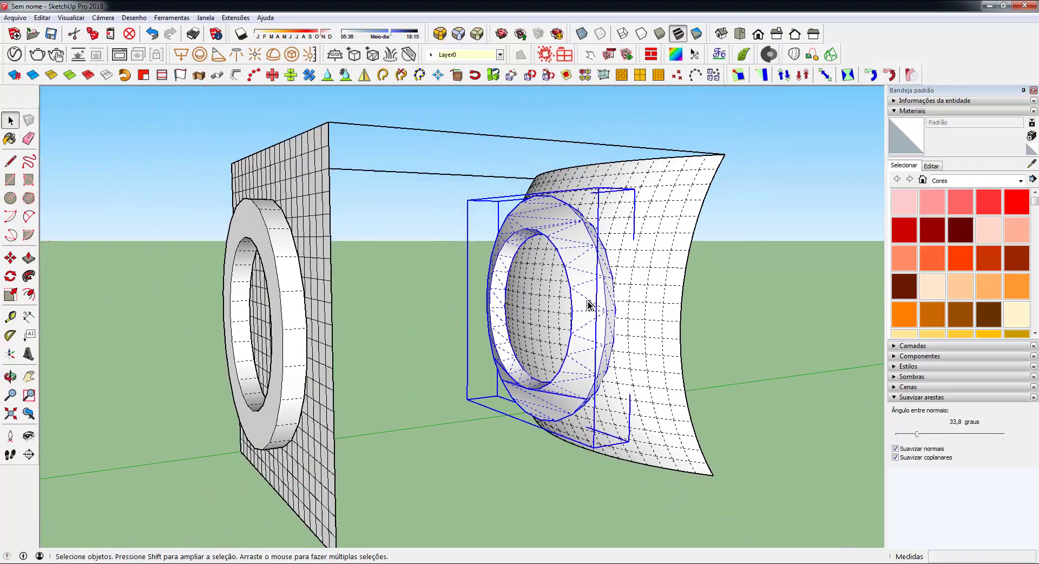
pyautogui.moveTo(591, 302)
pyautogui.mouseDown(button='middle')
pyautogui.moveTo(622, 348)
pyautogui.moveTo(603, 280)
pyautogui.moveTo(639, 274)
pyautogui.moveTo(577, 188)
pyautogui.mouseUp(button='middle')
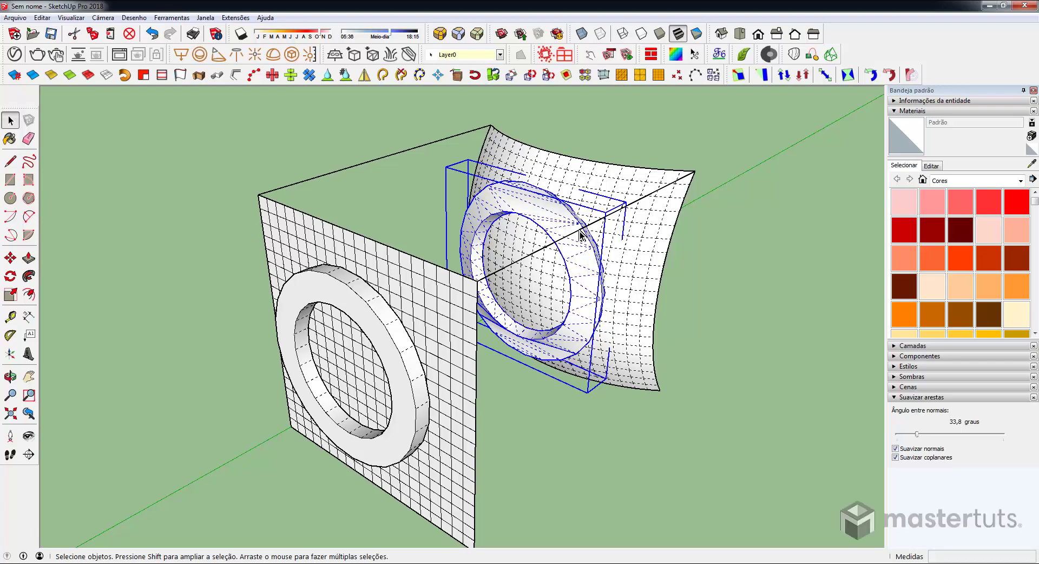
# - Review the row of three boxes from frontal, side and diagonal views with nothing selected
pyautogui.scroll(-3, 566, 238)
pyautogui.scroll(-2, 422, 313)
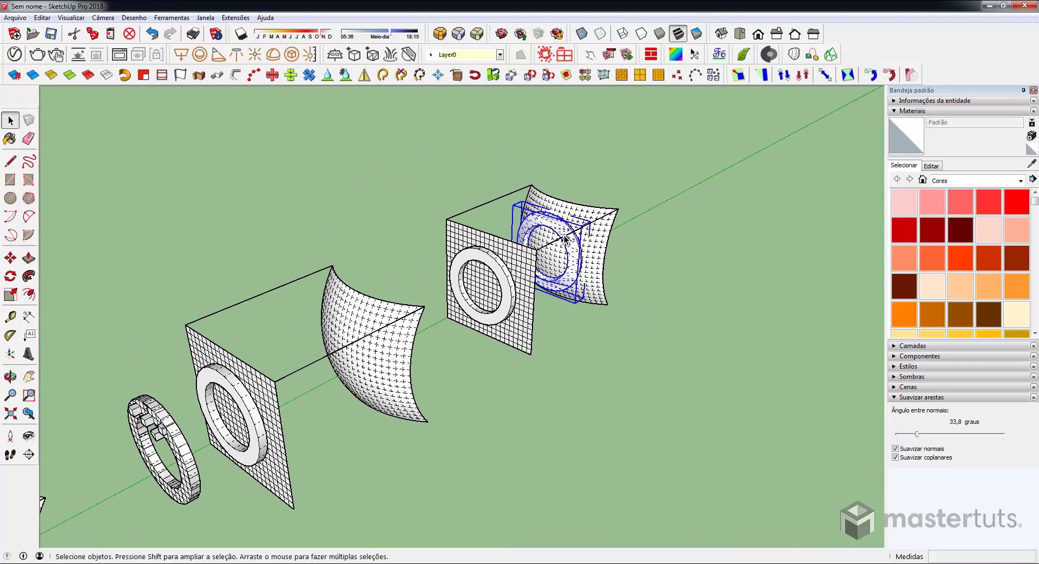
pyautogui.scroll(-1, 281, 384)
pyautogui.scroll(-2, 138, 460)
pyautogui.scroll(3, 138, 460)
pyautogui.scroll(3, 305, 439)
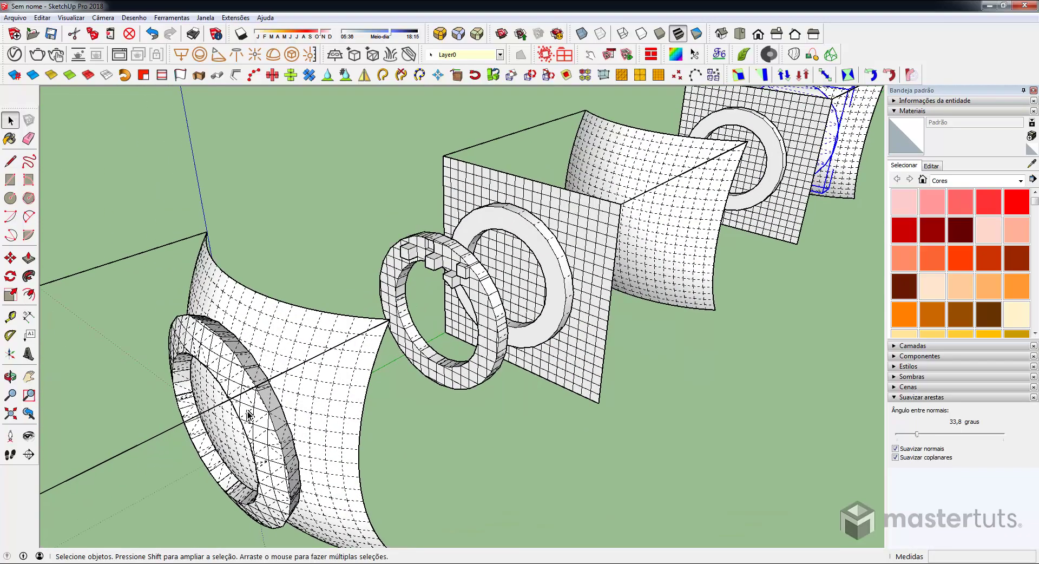
pyautogui.moveTo(302, 374); pyautogui.dragTo(381, 349, button='middle')
pyautogui.scroll(2, 439, 334)
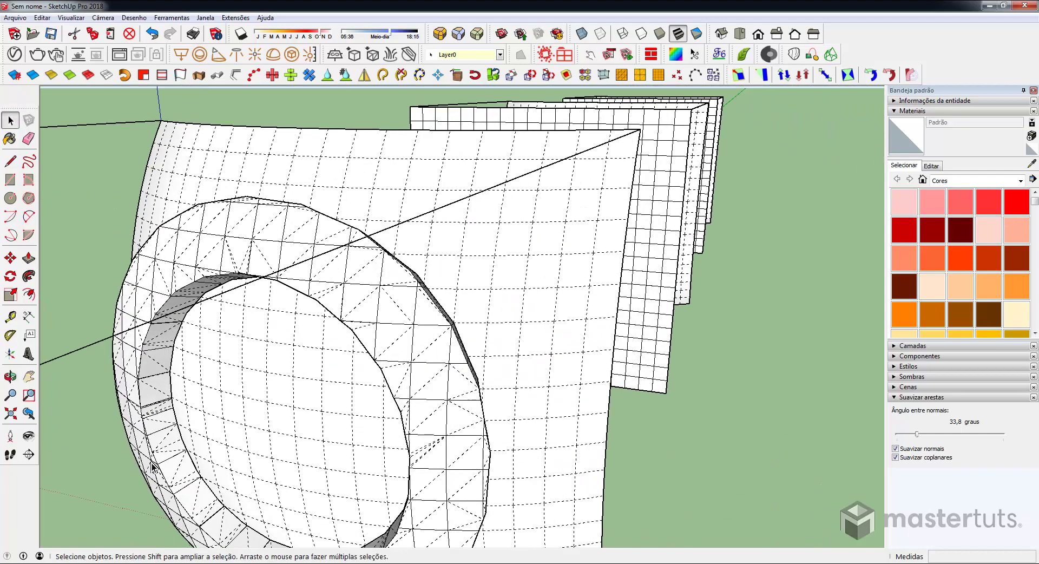
pyautogui.scroll(-3, 234, 382)
pyautogui.scroll(-2, 352, 336)
pyautogui.moveTo(359, 291); pyautogui.dragTo(208, 316, button='middle')
pyautogui.scroll(-2, 208, 317)
pyautogui.click(610, 454)
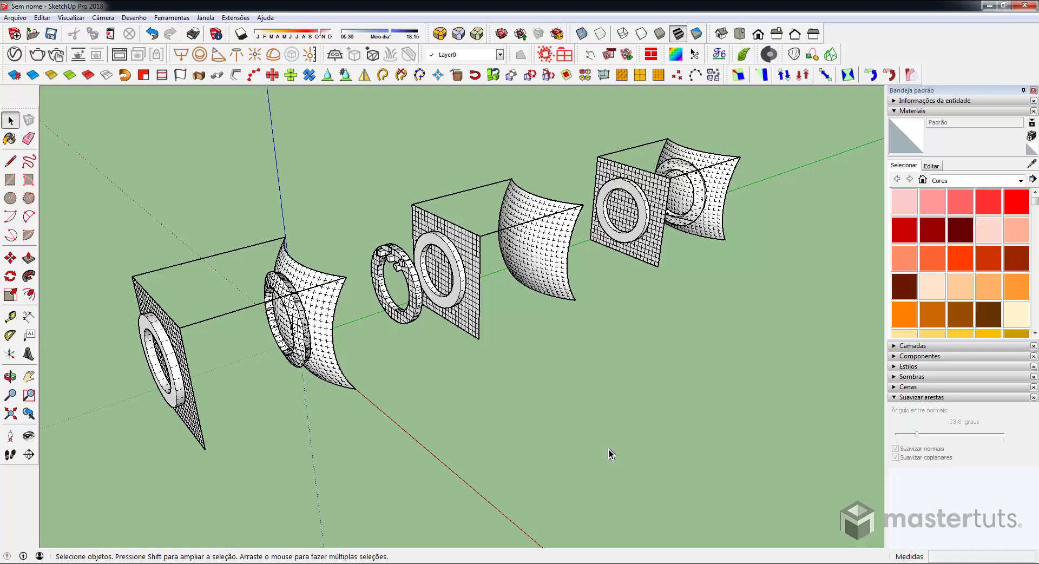
pyautogui.moveTo(556, 464)
pyautogui.mouseDown(button='middle')
pyautogui.moveTo(712, 388)
pyautogui.moveTo(406, 364)
pyautogui.moveTo(493, 332)
pyautogui.moveTo(455, 343)
pyautogui.mouseUp(button='middle')
# - Draw a rectangle on the ground beside the curved panels
pyautogui.press('e')
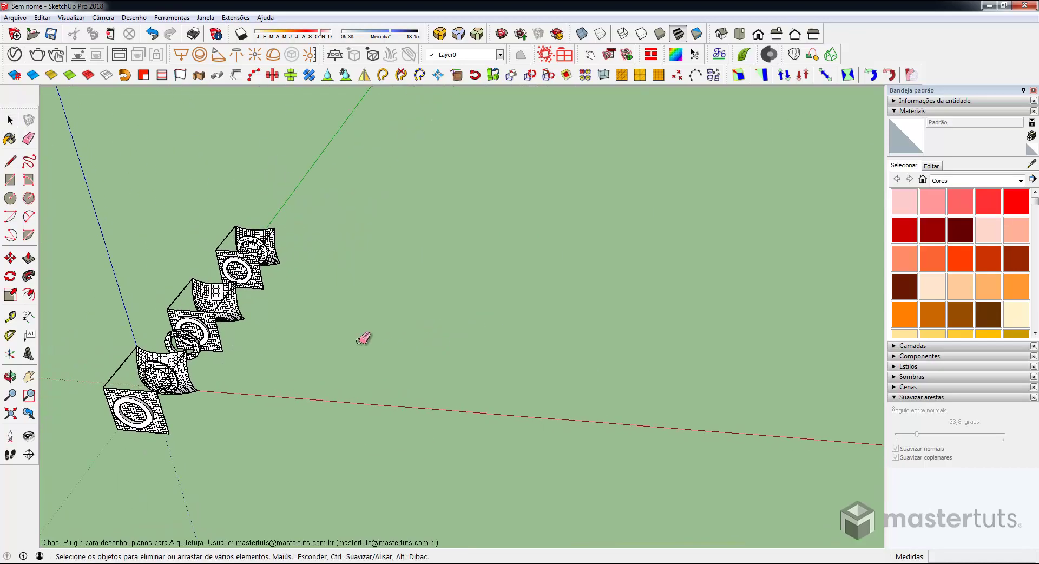
pyautogui.press('r')
pyautogui.click(357, 341)
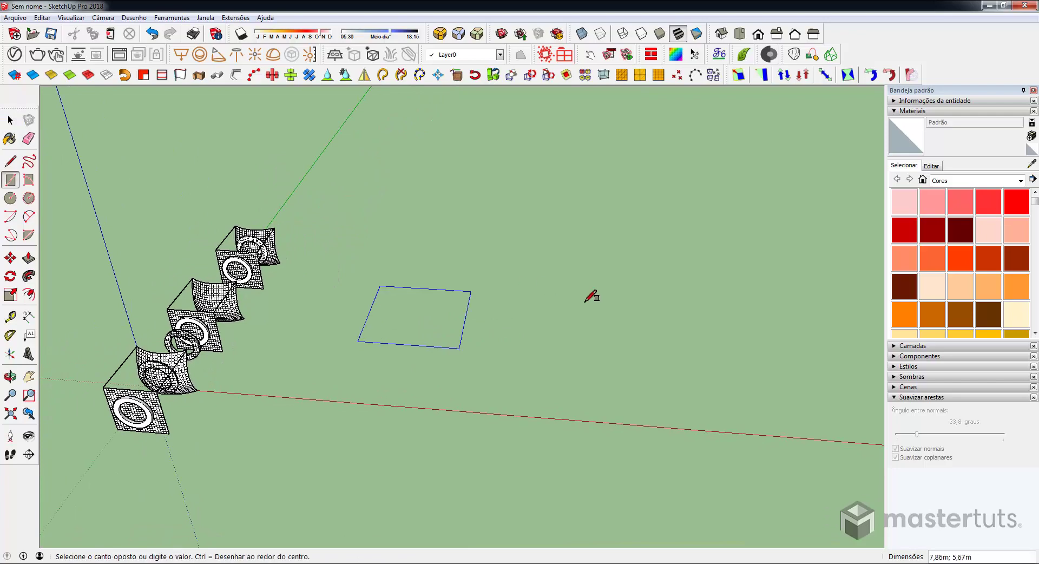
pyautogui.click(676, 283)
pyautogui.moveTo(533, 284)
pyautogui.mouseDown(button='middle')
pyautogui.moveTo(610, 343)
pyautogui.moveTo(515, 290)
pyautogui.moveTo(523, 302)
pyautogui.mouseUp(button='middle')
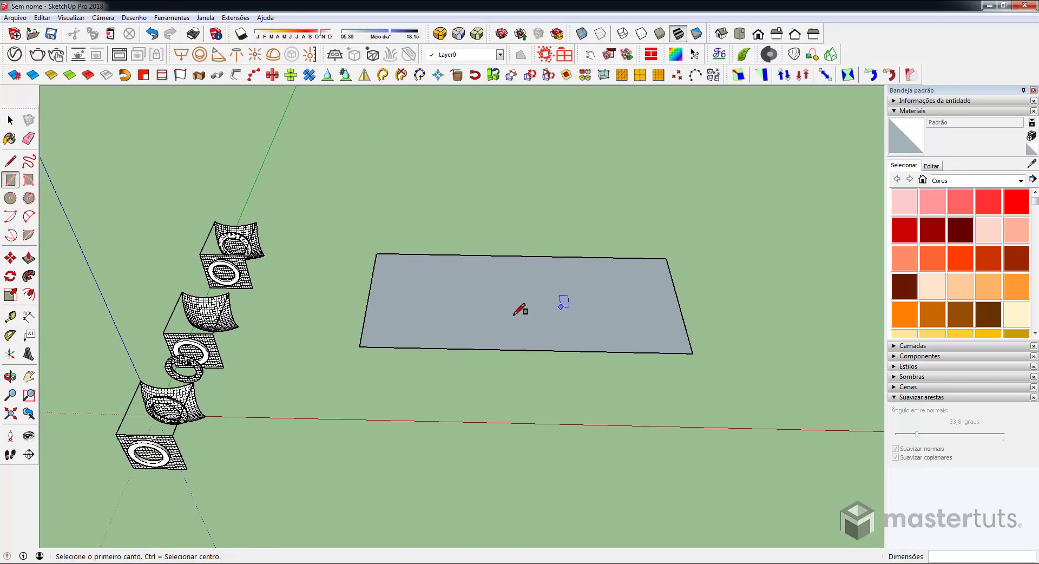
# - Replace the rectangle's lower edge with a two-arc S-curve and erase the old edges
pyautogui.press('a')
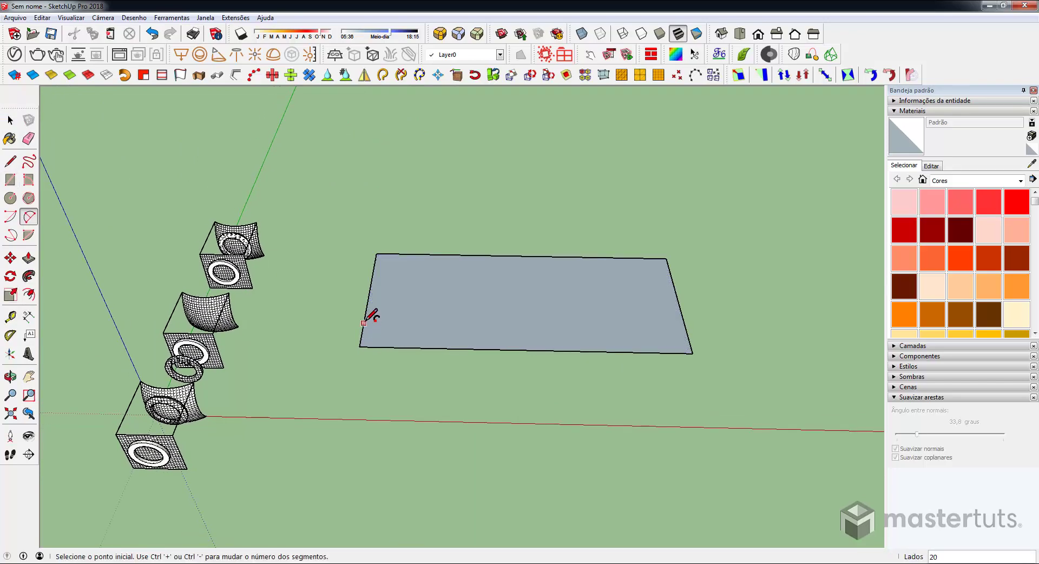
pyautogui.click(364, 321)
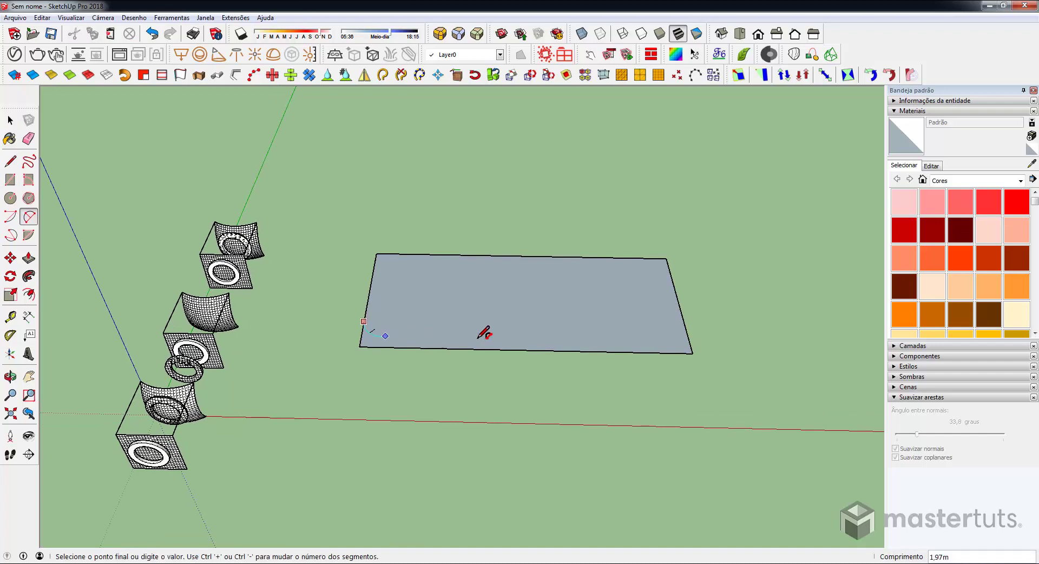
pyautogui.click(556, 325)
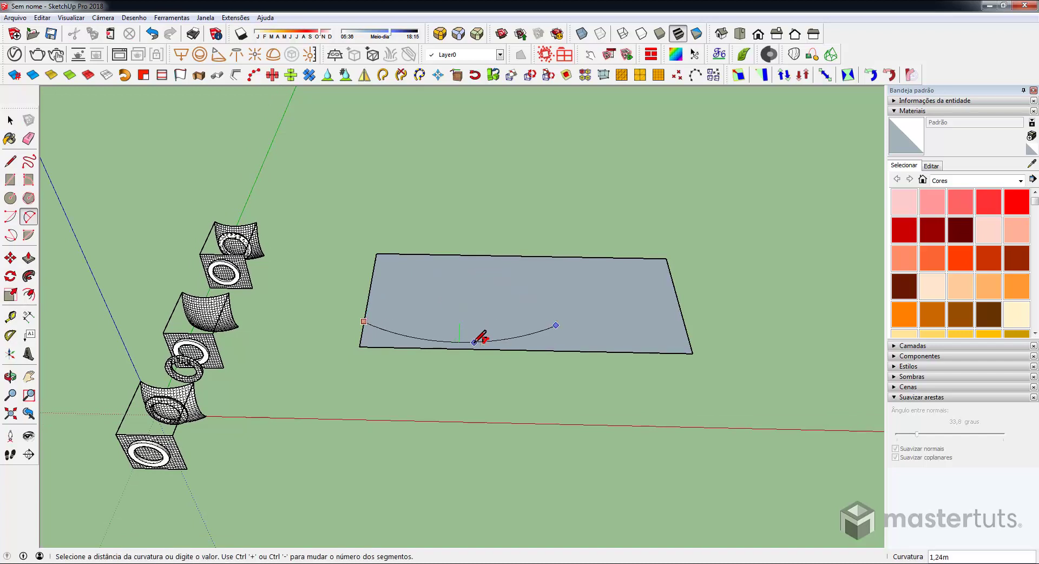
pyautogui.click(474, 342)
pyautogui.click(556, 326)
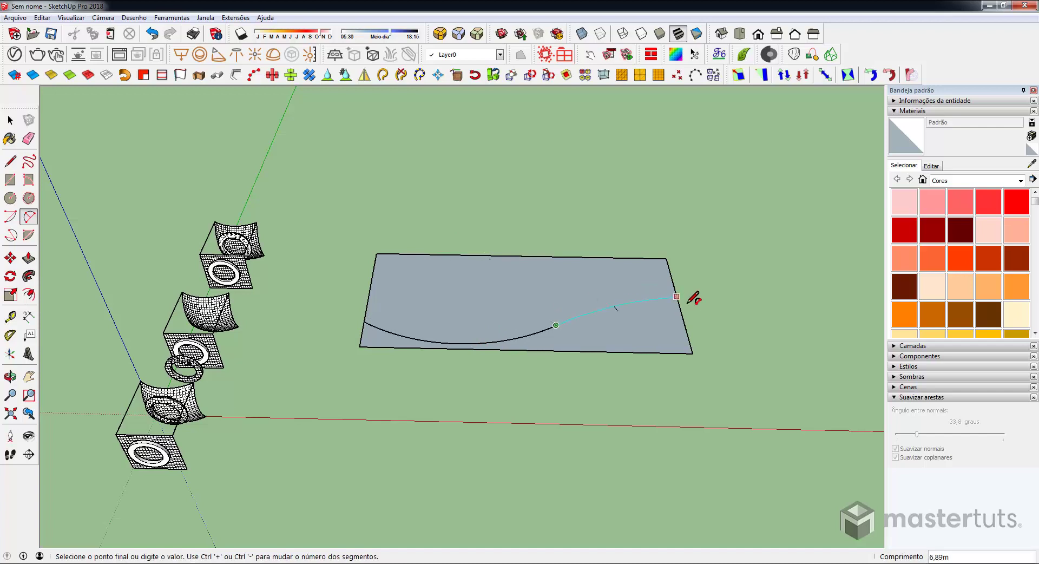
pyautogui.click(683, 317)
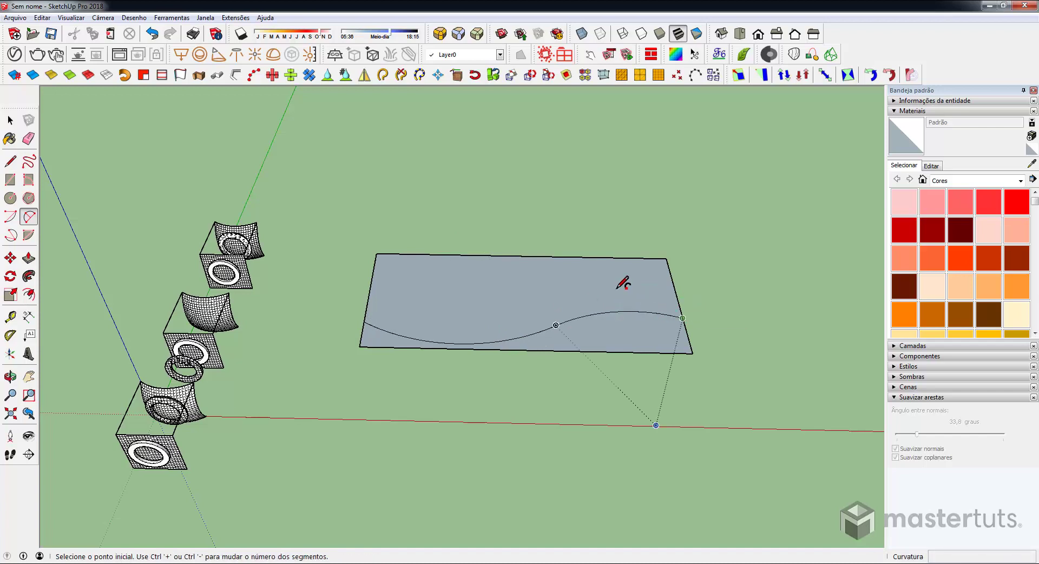
pyautogui.press('e')
pyautogui.moveTo(373, 327); pyautogui.dragTo(699, 342)
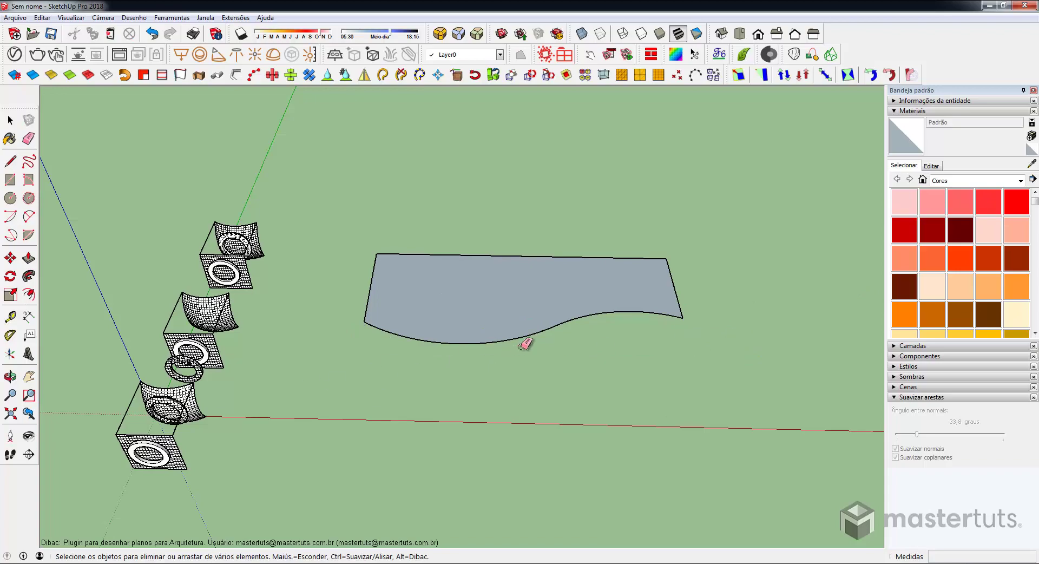
# - Push/Pull the wavy face upward into a tall solid
pyautogui.press('p')
pyautogui.click(441, 331)
pyautogui.click(431, 227)
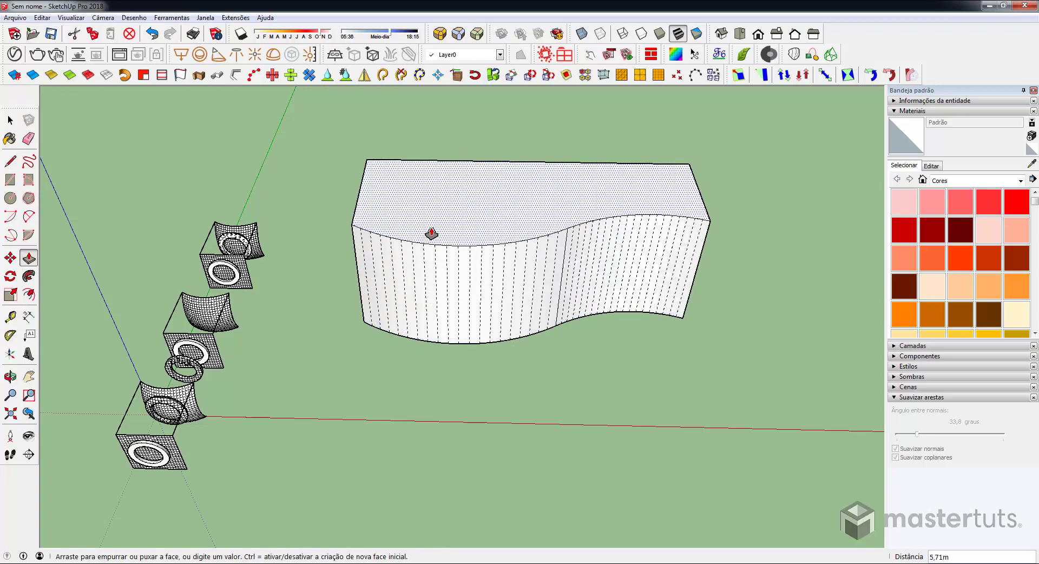
pyautogui.moveTo(599, 195)
pyautogui.mouseDown(button='middle')
pyautogui.moveTo(429, 243)
pyautogui.moveTo(456, 161)
pyautogui.moveTo(440, 202)
pyautogui.mouseUp(button='middle')
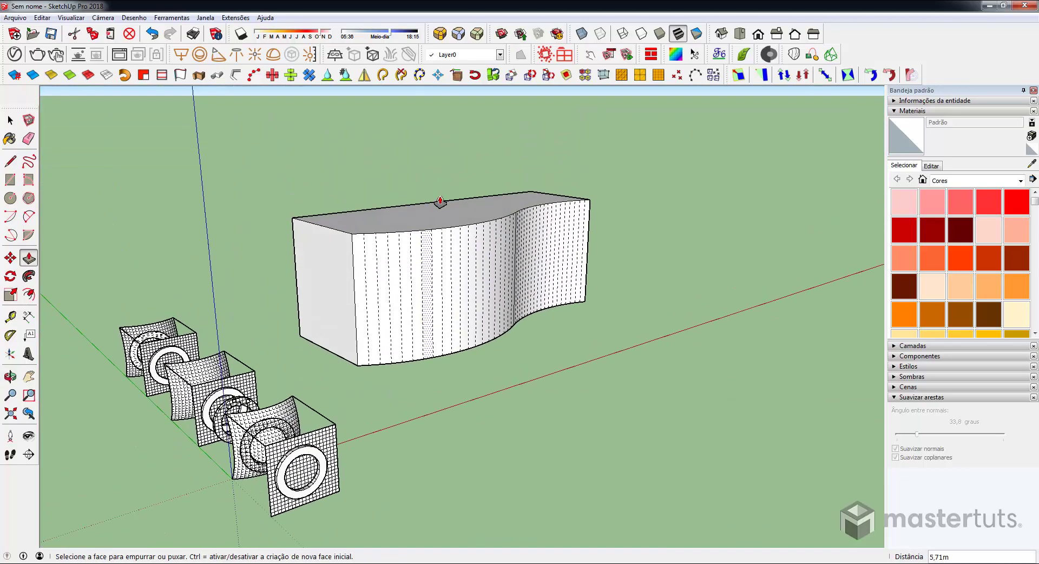
# - Hide hidden geometry and smooth away the vertical seam on the curved front
pyautogui.click(71, 17)
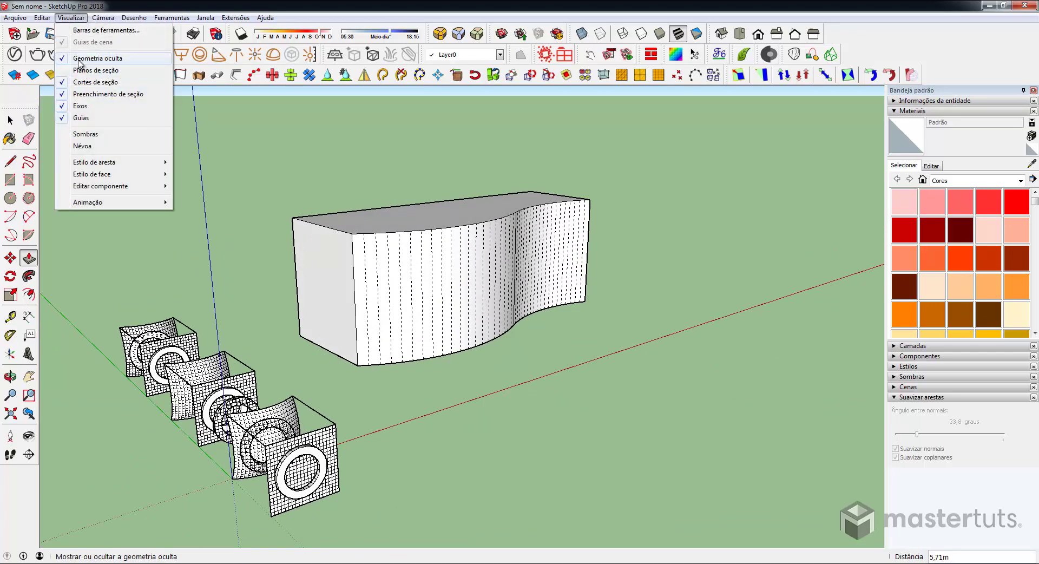
pyautogui.click(79, 59)
pyautogui.moveTo(599, 251)
pyautogui.mouseDown(button='middle')
pyautogui.moveTo(429, 278)
pyautogui.moveTo(575, 262)
pyautogui.moveTo(487, 269)
pyautogui.moveTo(559, 297)
pyautogui.moveTo(548, 309)
pyautogui.mouseUp(button='middle')
pyautogui.press('e')
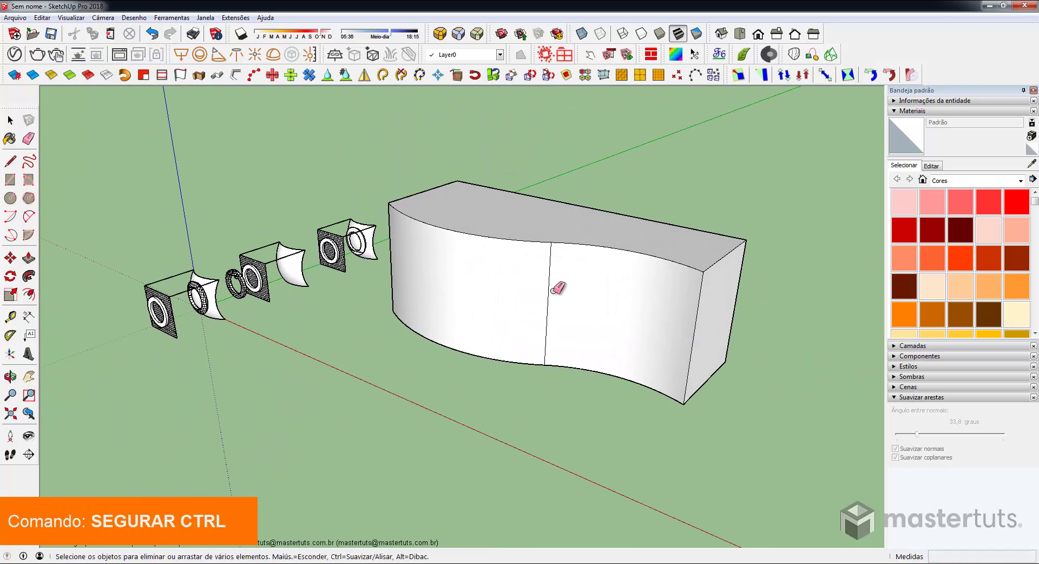
pyautogui.keyDown('ctrl'); pyautogui.click(549, 283); pyautogui.keyUp('ctrl')
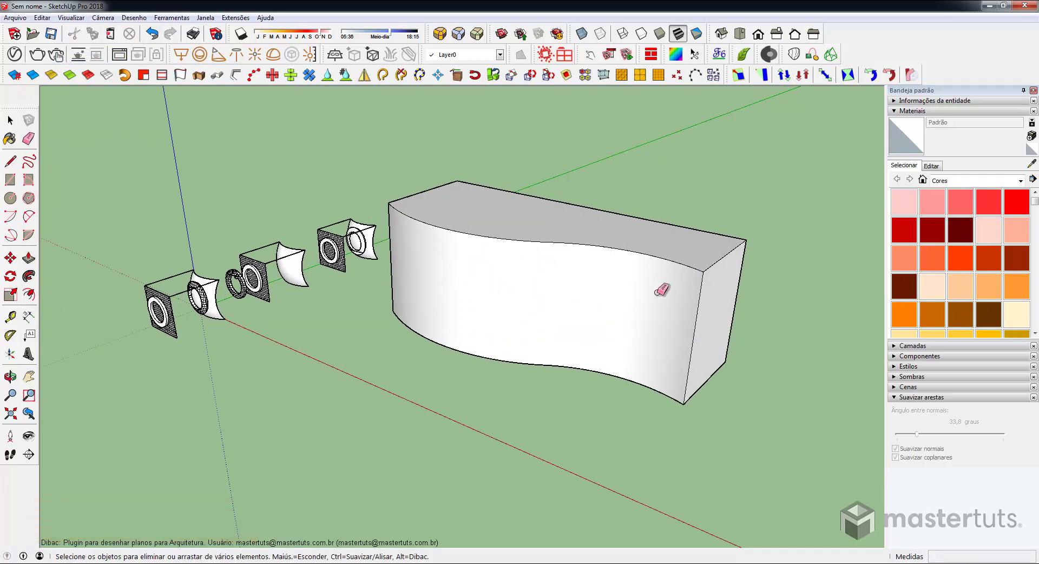
# - Delete the top, back, left and triangular end faces, leaving only the curved side
pyautogui.moveTo(403, 263)
pyautogui.mouseDown(button='middle')
pyautogui.moveTo(632, 241)
pyautogui.moveTo(564, 255)
pyautogui.moveTo(400, 204)
pyautogui.mouseUp(button='middle')
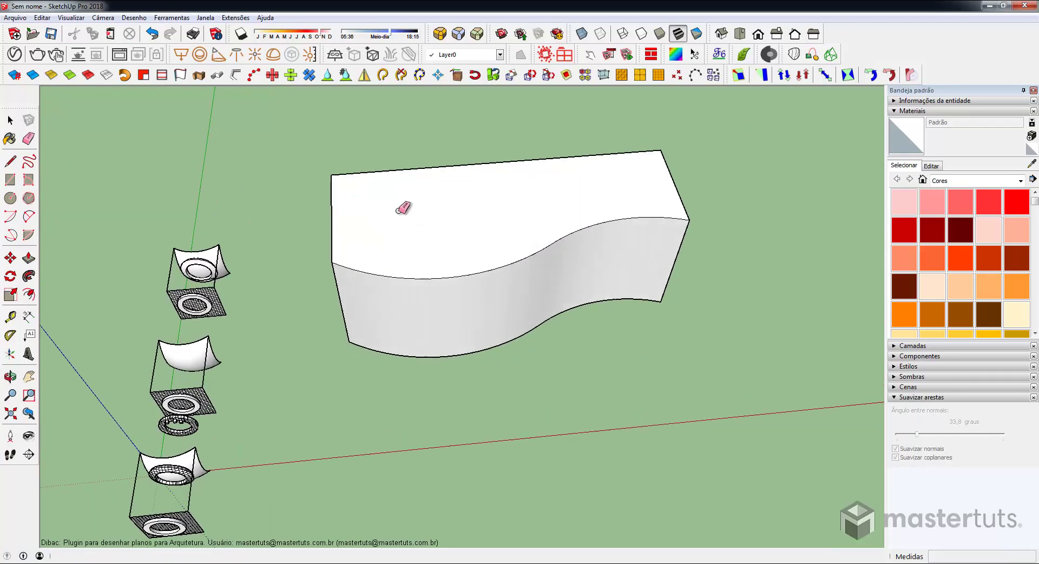
pyautogui.click(357, 167)
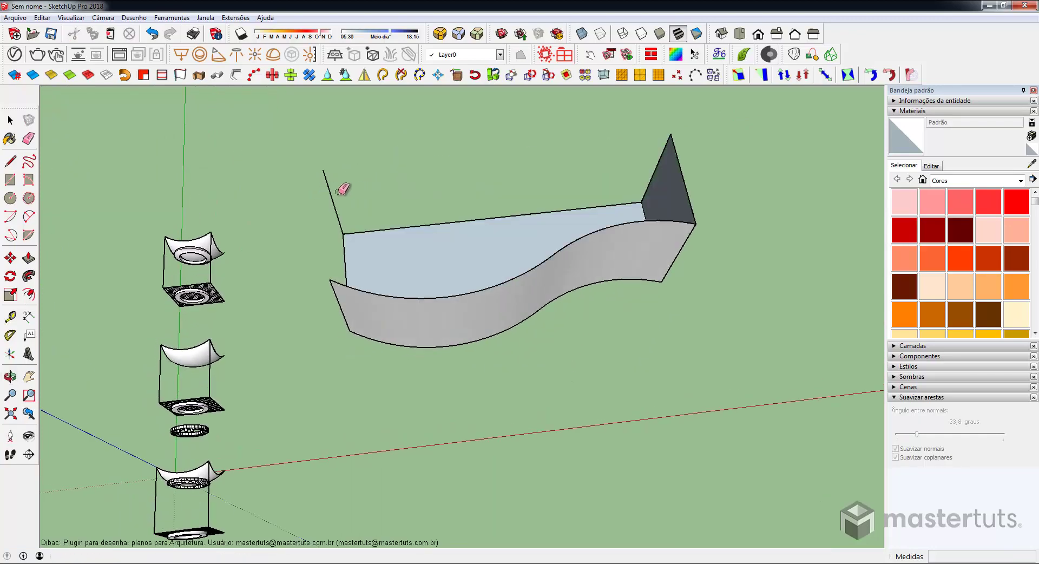
pyautogui.click(336, 221)
pyautogui.click(682, 169)
pyautogui.moveTo(692, 167); pyautogui.dragTo(664, 209, button='middle')
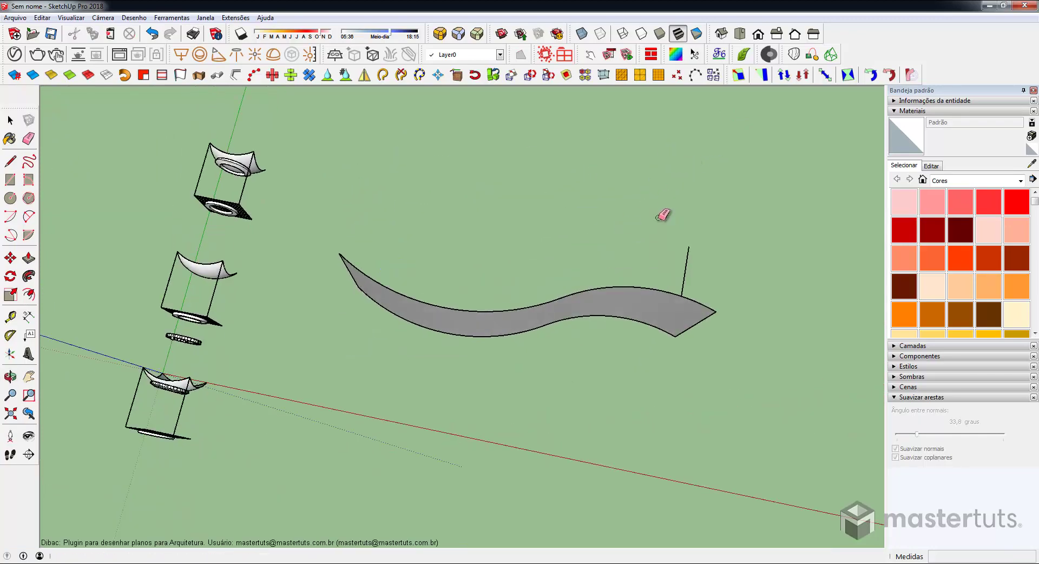
pyautogui.moveTo(704, 264)
pyautogui.mouseDown(button='middle')
pyautogui.moveTo(656, 193)
pyautogui.moveTo(473, 293)
pyautogui.moveTo(509, 354)
pyautogui.moveTo(399, 313)
pyautogui.mouseUp(button='middle')
# - Select the curved face with its edges, make it a group, then deselect it
pyautogui.press('space')
pyautogui.click(366, 303)
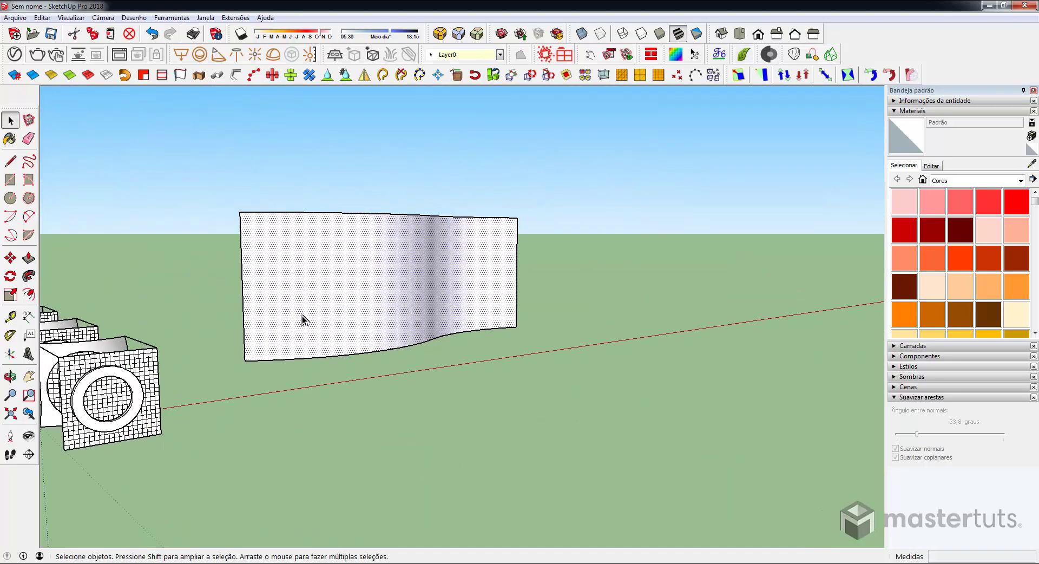
pyautogui.doubleClick(360, 273)
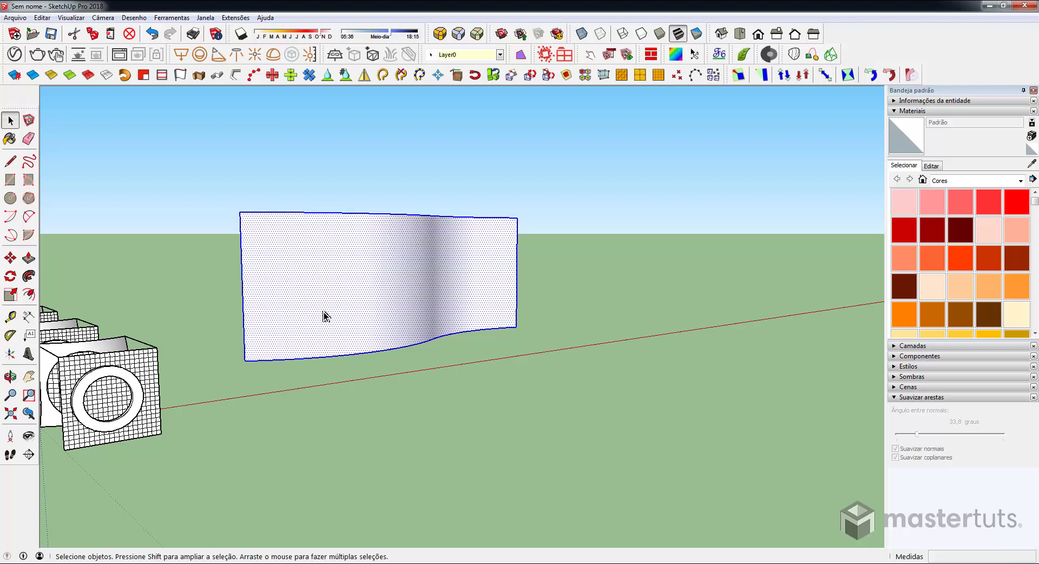
pyautogui.rightClick(361, 276)
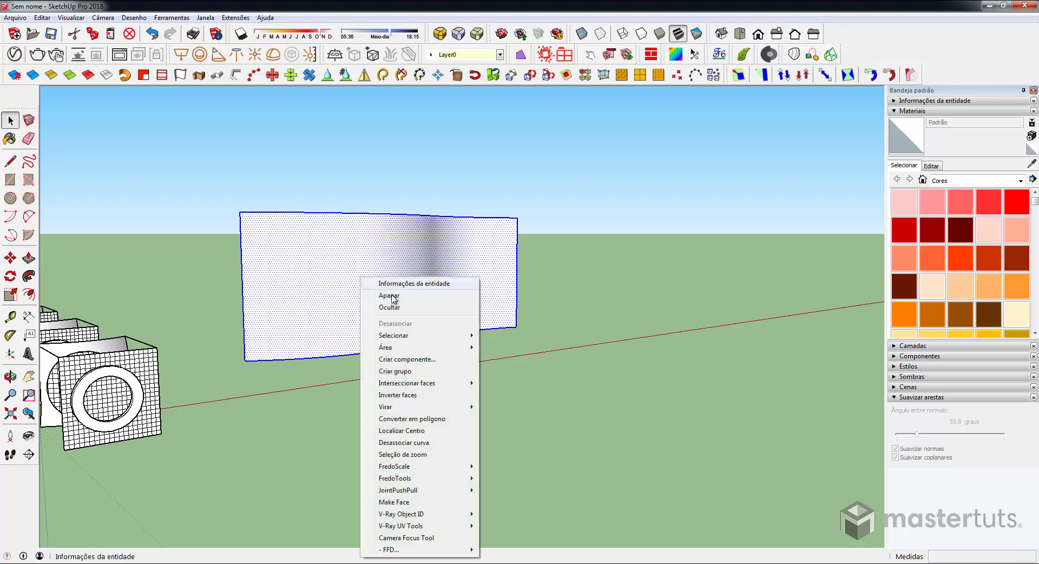
pyautogui.click(398, 371)
pyautogui.moveTo(388, 318)
pyautogui.mouseDown(button='middle')
pyautogui.moveTo(594, 268)
pyautogui.moveTo(442, 279)
pyautogui.moveTo(540, 260)
pyautogui.moveTo(398, 266)
pyautogui.moveTo(496, 133)
pyautogui.mouseUp(button='middle')
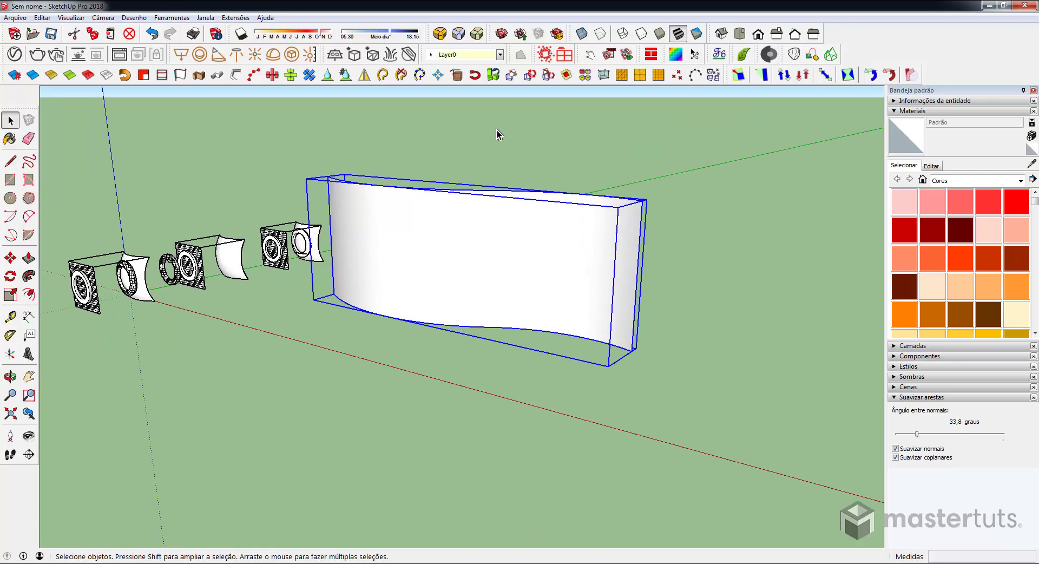
pyautogui.moveTo(492, 260)
pyautogui.mouseDown(button='middle')
pyautogui.moveTo(520, 223)
pyautogui.moveTo(559, 225)
pyautogui.moveTo(513, 244)
pyautogui.mouseUp(button='middle')
pyautogui.moveTo(459, 269)
pyautogui.mouseDown(button='middle')
pyautogui.moveTo(573, 329)
pyautogui.moveTo(637, 331)
pyautogui.mouseUp(button='middle')
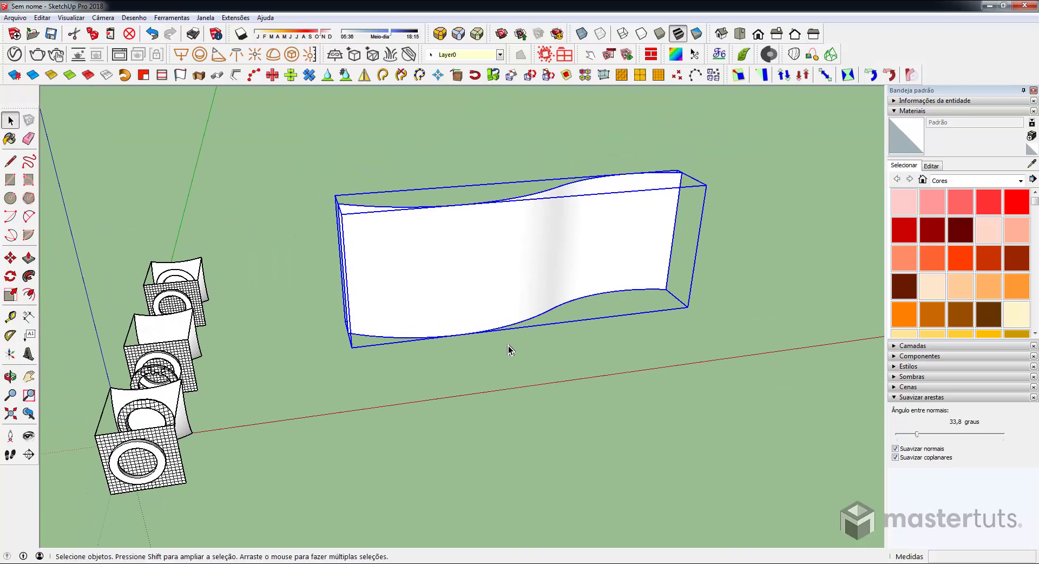
pyautogui.moveTo(493, 376); pyautogui.dragTo(455, 390, button='middle')
pyautogui.moveTo(292, 417); pyautogui.dragTo(476, 391, button='middle')
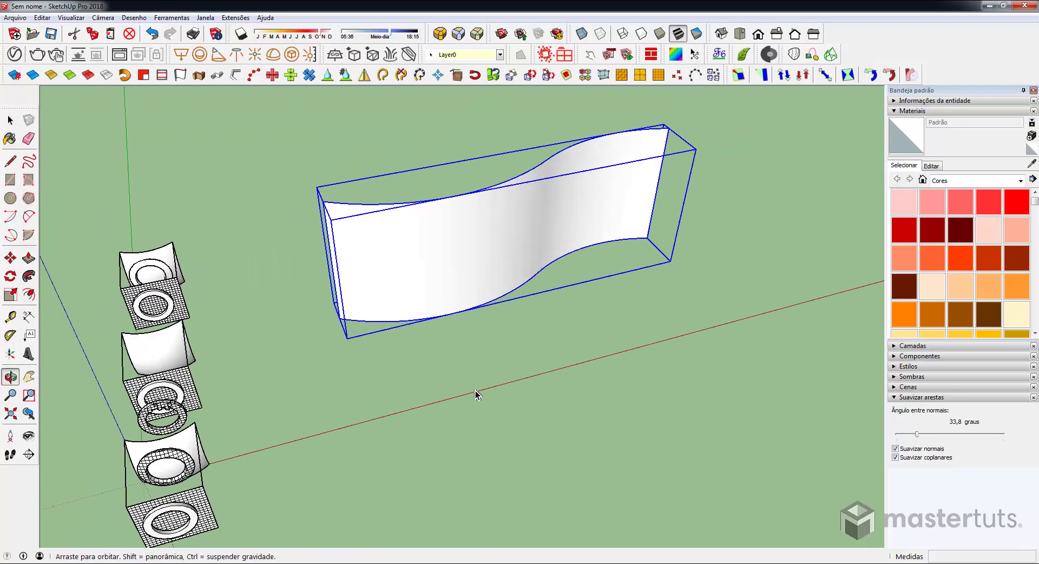
pyautogui.click(475, 390)
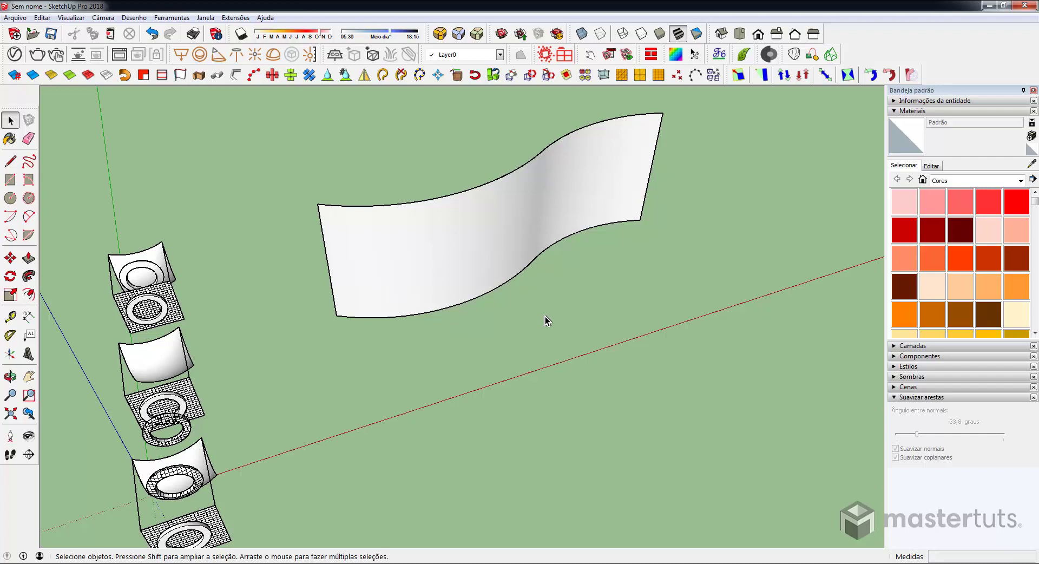
# - Draw edges from both wavy-wall bottom corners along the green axis and start a rectangle between them
pyautogui.click(449, 263)
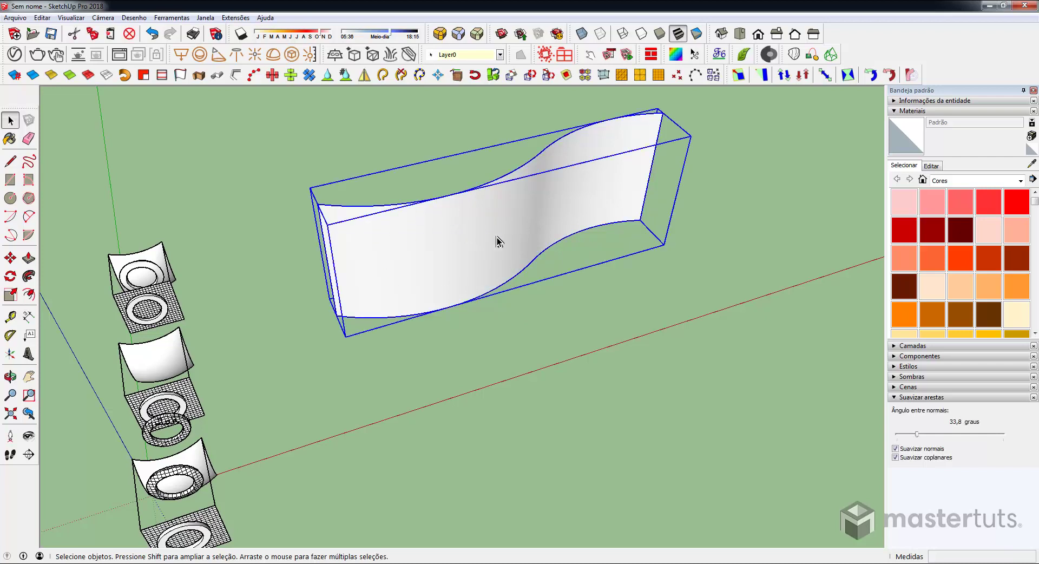
pyautogui.press('l')
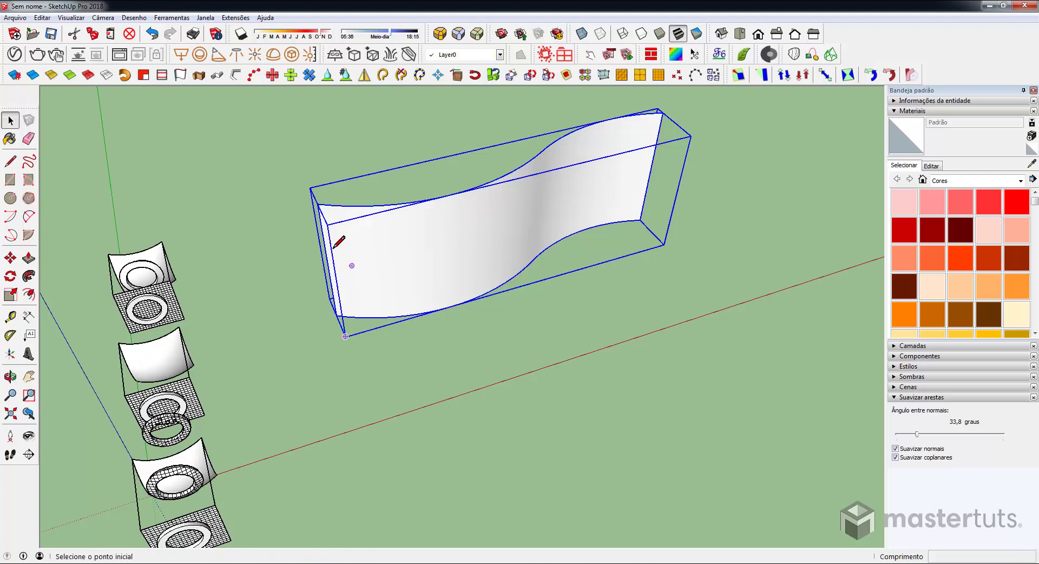
pyautogui.click(318, 204)
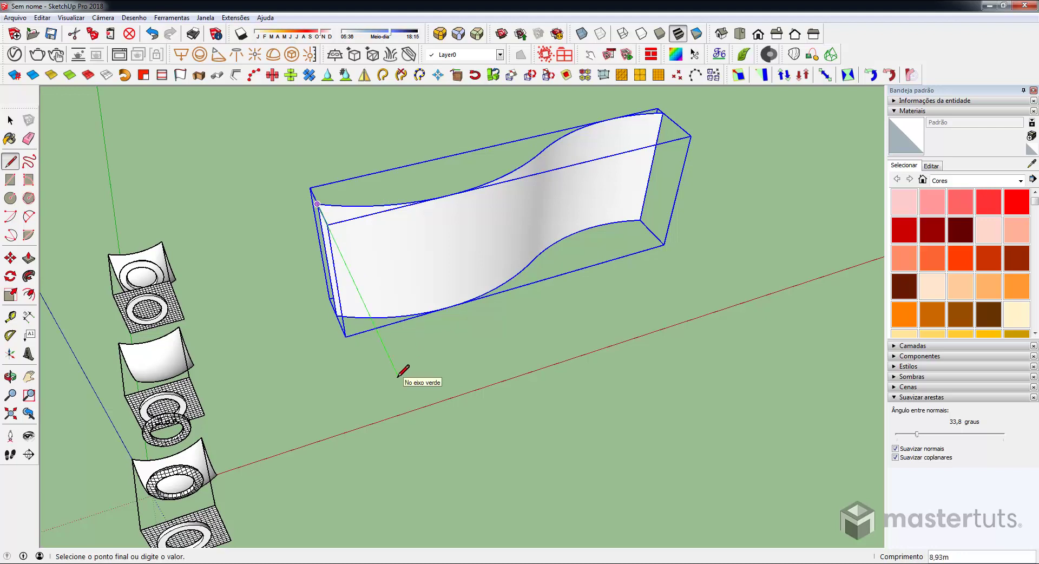
pyautogui.click(399, 376)
pyautogui.press('Escape')
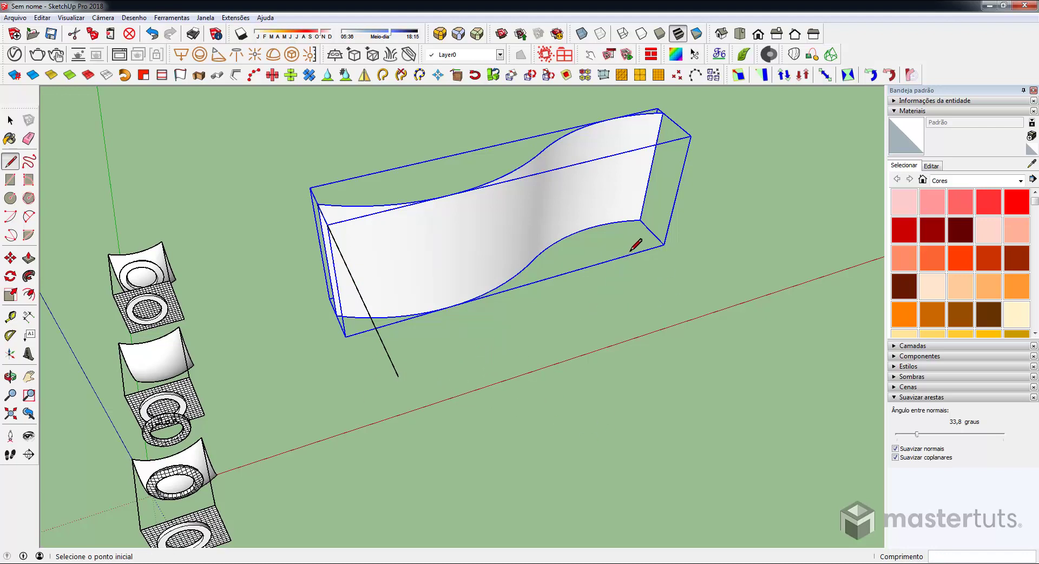
pyautogui.click(640, 219)
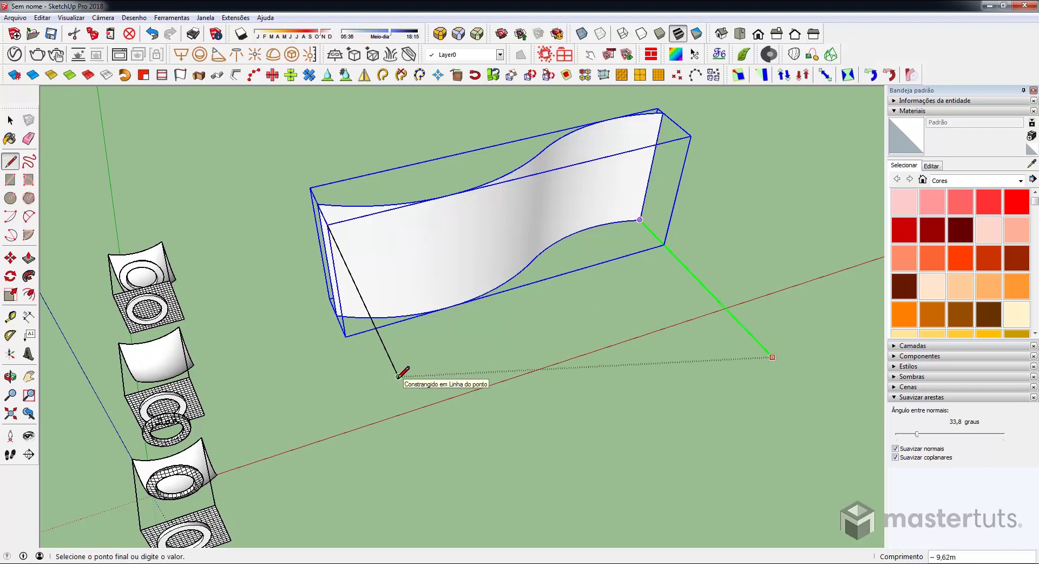
pyautogui.click(399, 376)
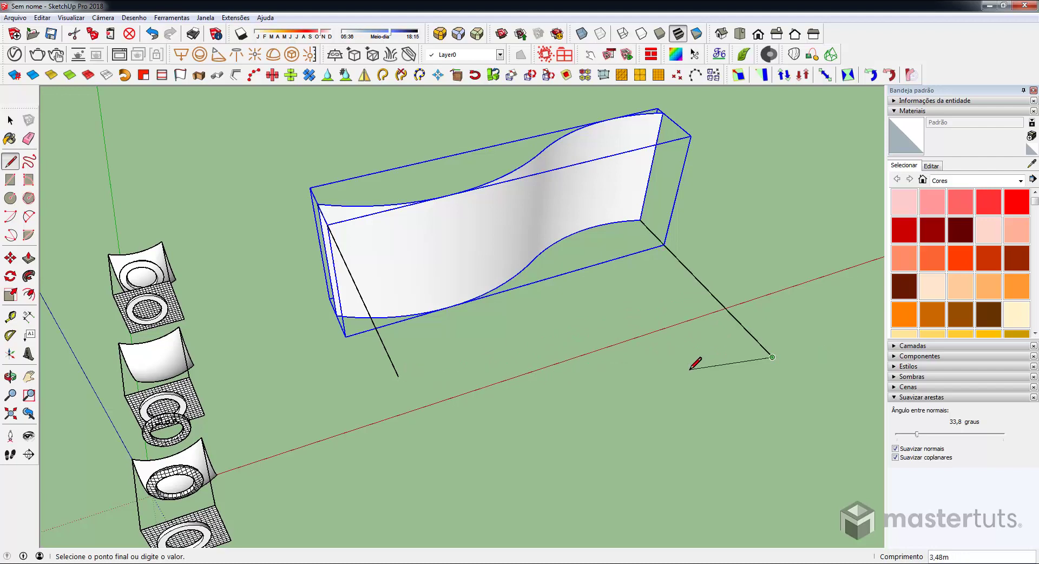
pyautogui.press('r')
pyautogui.click(399, 376)
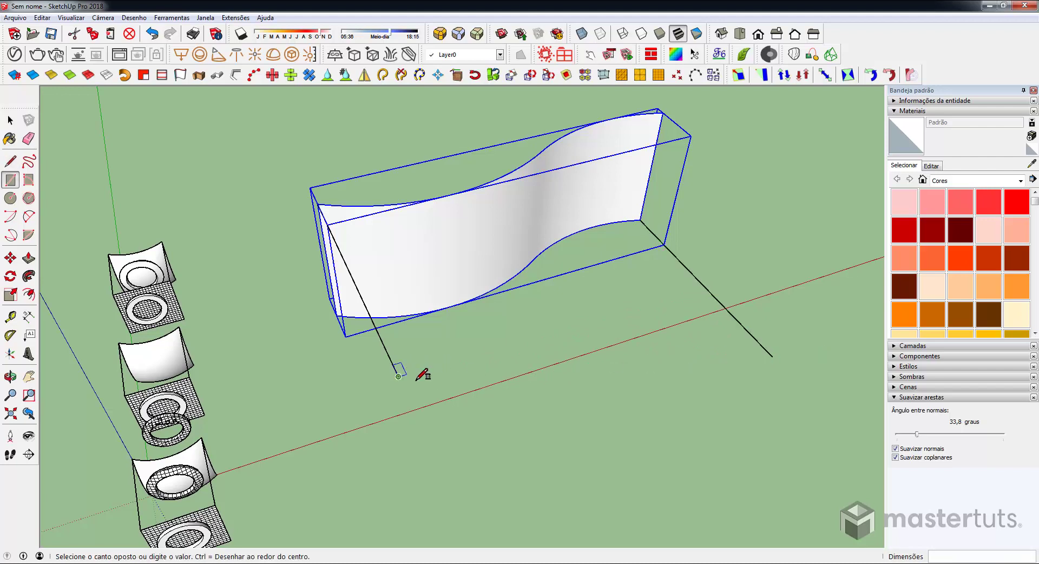
# - Finish the flat rectangle in front of the wavy wall and delete stray geometry
pyautogui.click(773, 358)
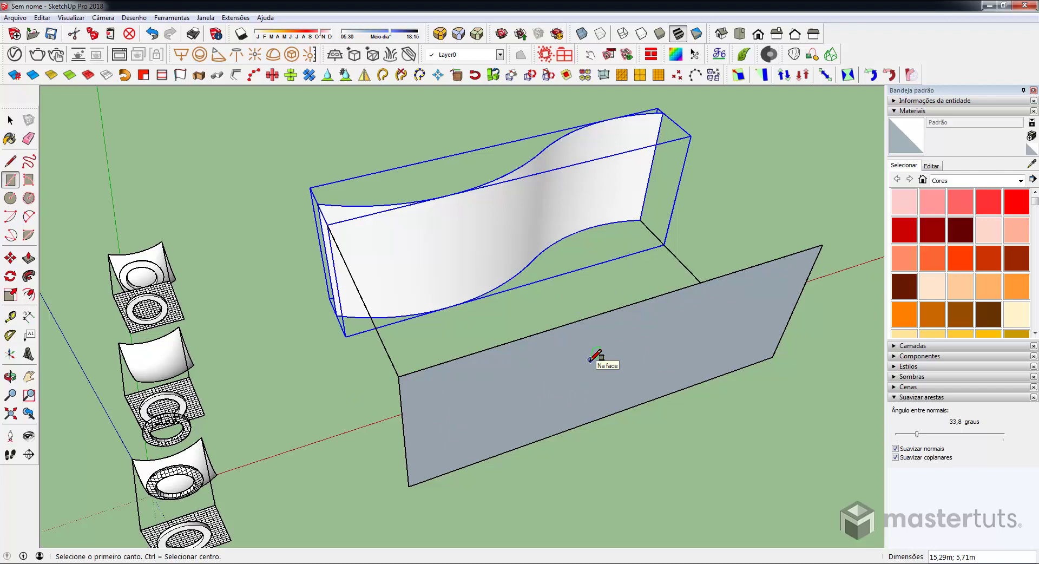
pyautogui.press('e')
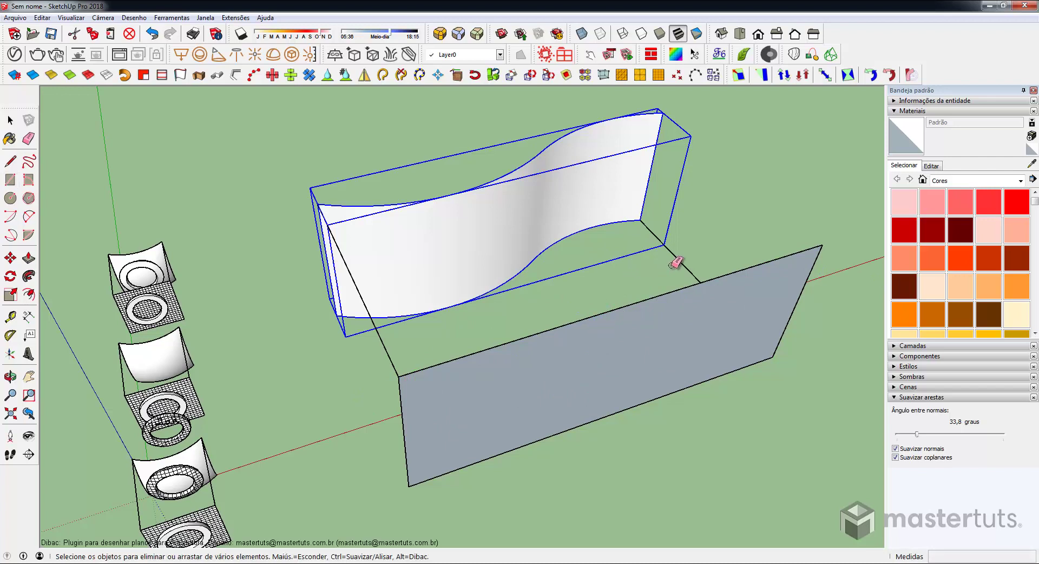
pyautogui.press('Delete')
# - Reverse the rectangle face, group it, then select the connecting edge and the flat face
pyautogui.press('space')
pyautogui.rightClick(514, 404)
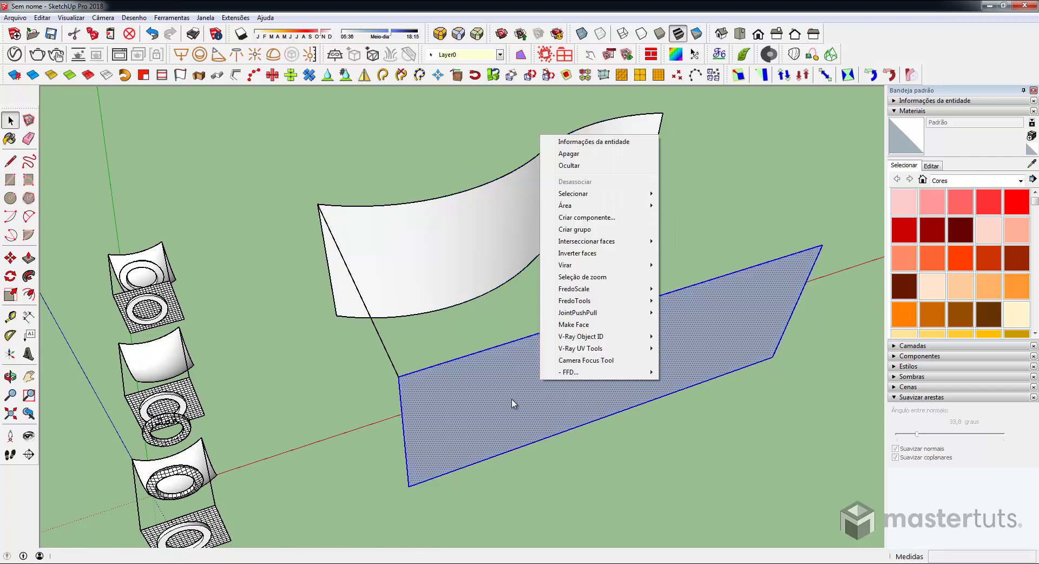
pyautogui.click(572, 255)
pyautogui.rightClick(571, 329)
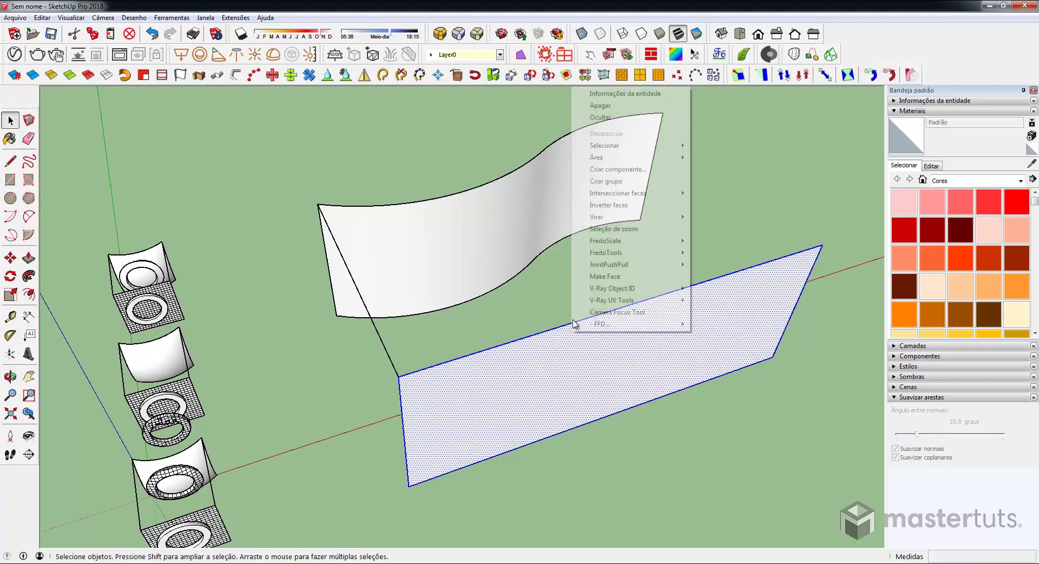
pyautogui.click(596, 186)
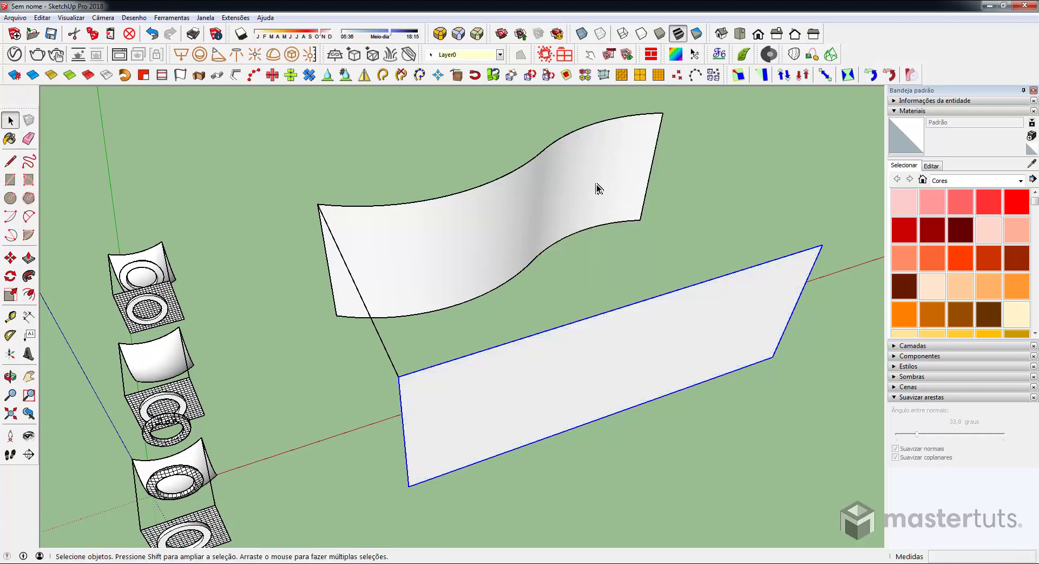
pyautogui.click(598, 277)
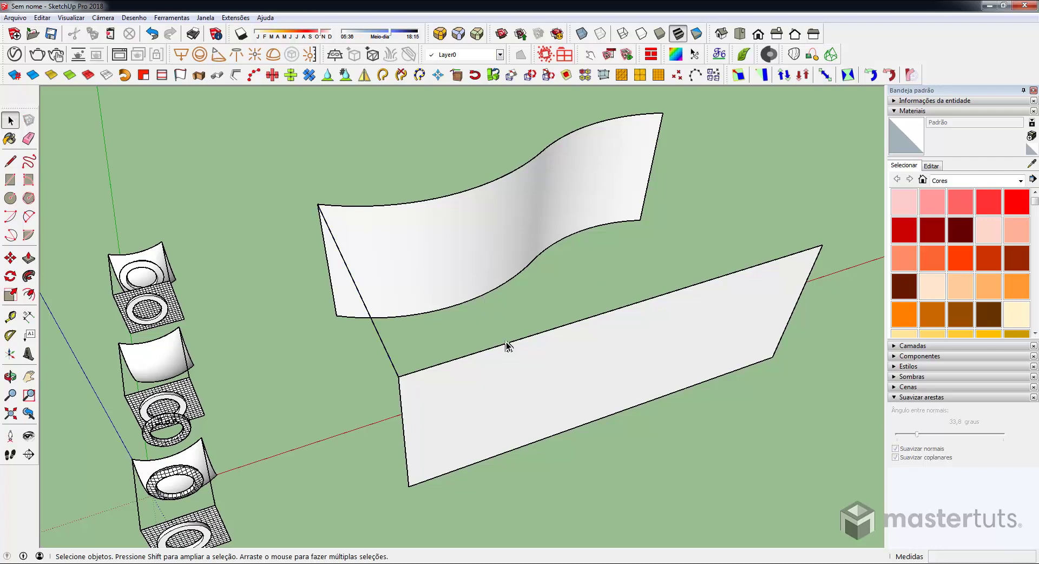
pyautogui.click(375, 327)
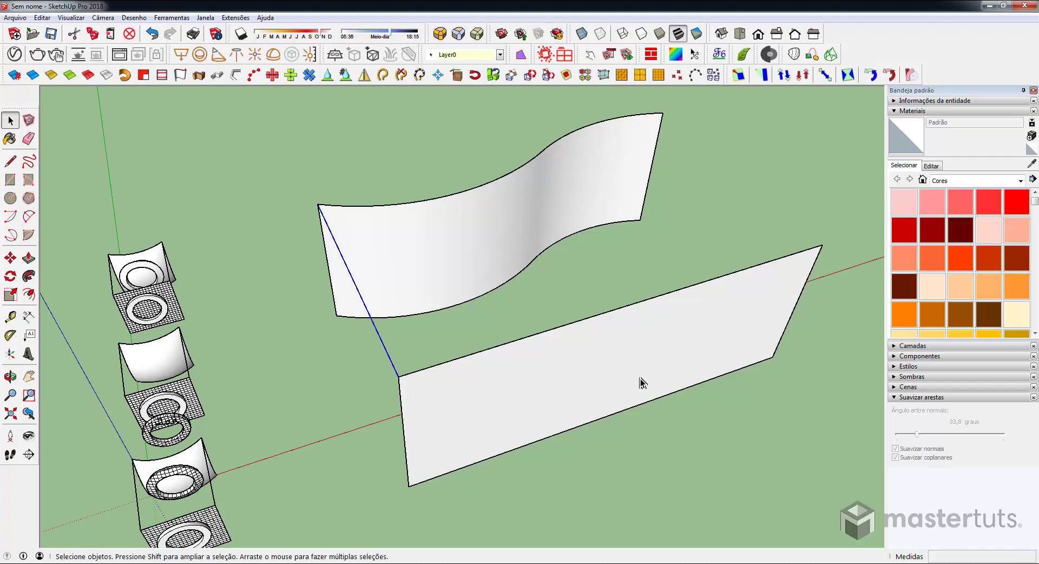
pyautogui.doubleClick(531, 379)
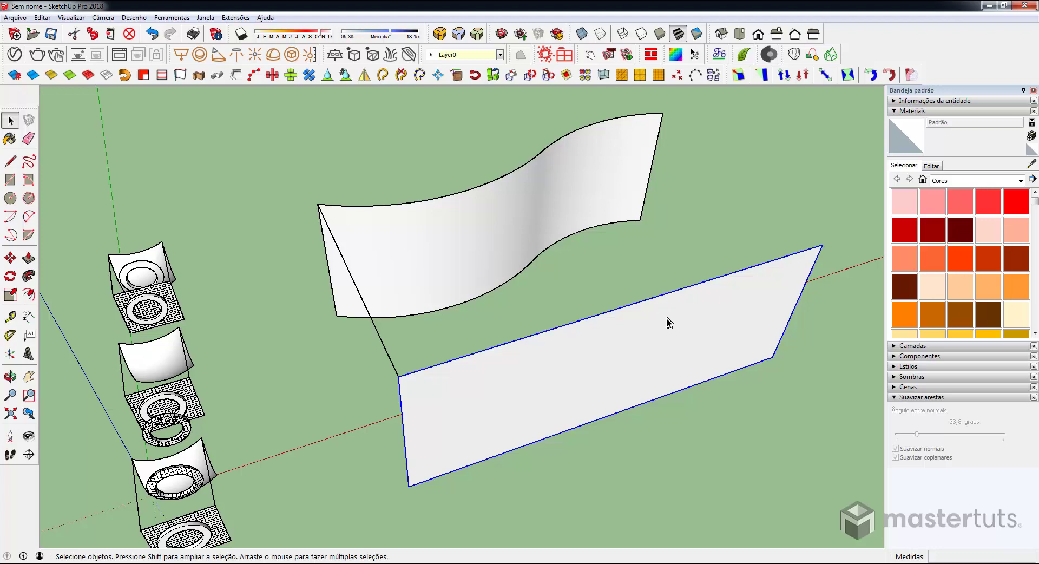
# - Draw the right connecting line from the wavy surface's top-right corner to the flat face
pyautogui.press('l')
pyautogui.click(663, 113)
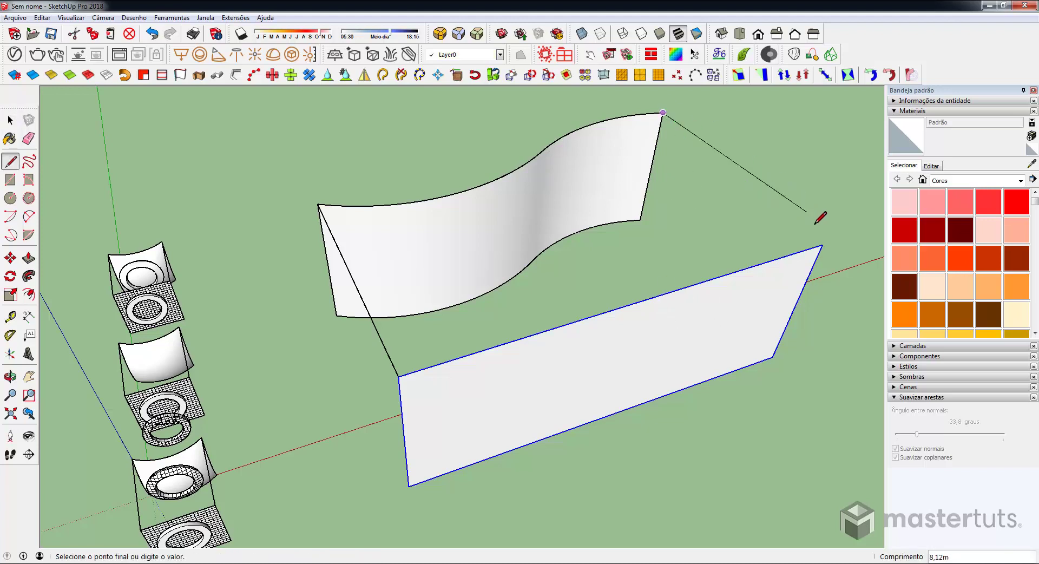
pyautogui.click(823, 245)
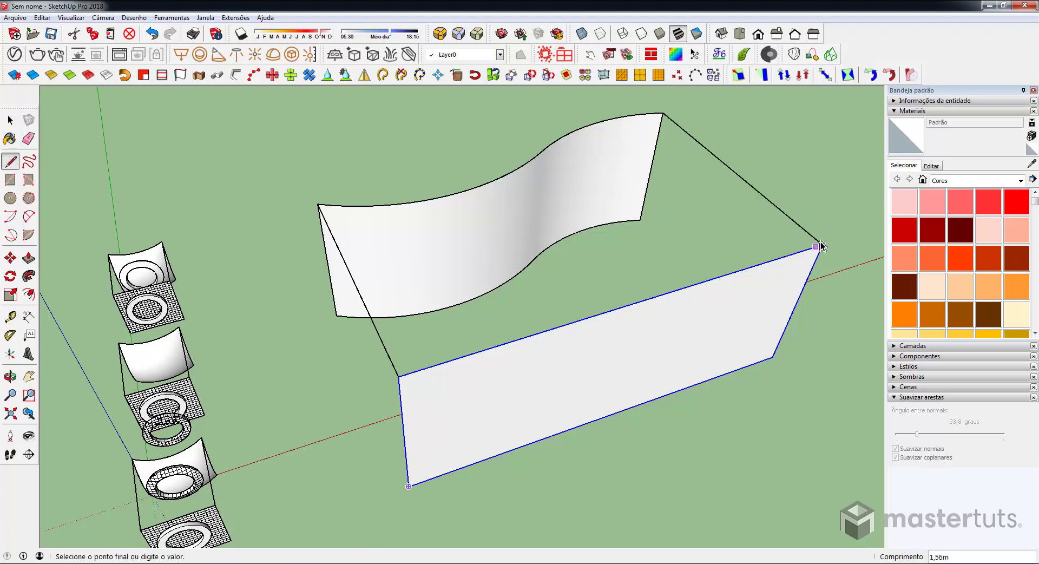
pyautogui.press('space')
# - Group the box geometry with Criar grupo, then group it together with the wavy surface
pyautogui.moveTo(721, 219); pyautogui.dragTo(720, 222)
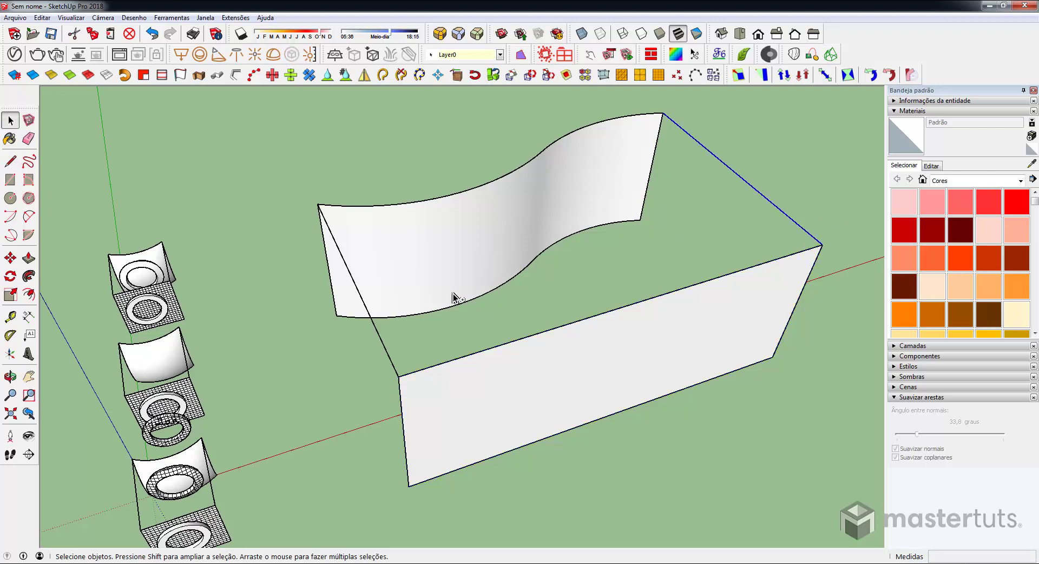
pyautogui.rightClick(382, 345)
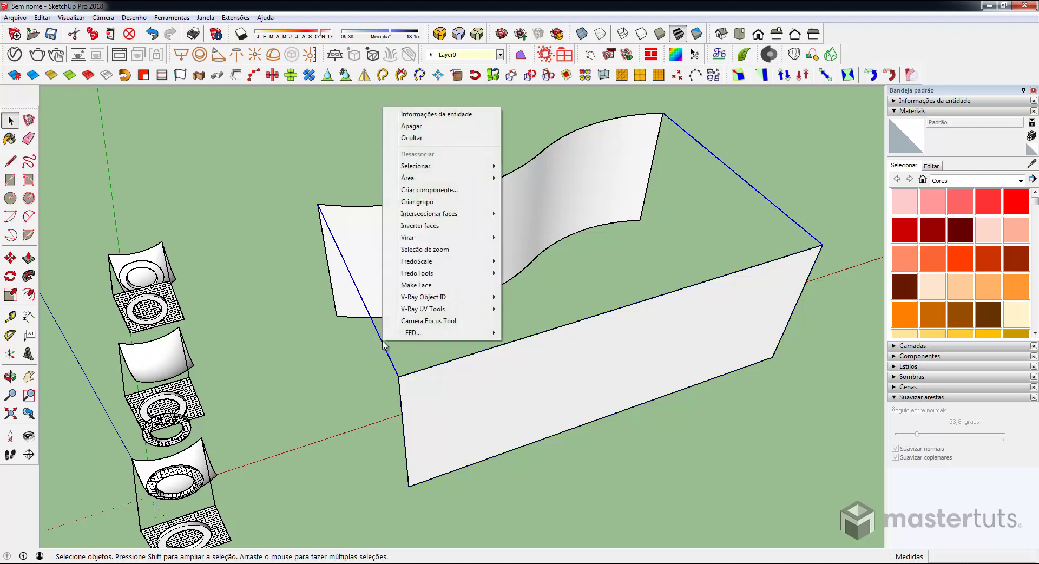
pyautogui.click(428, 204)
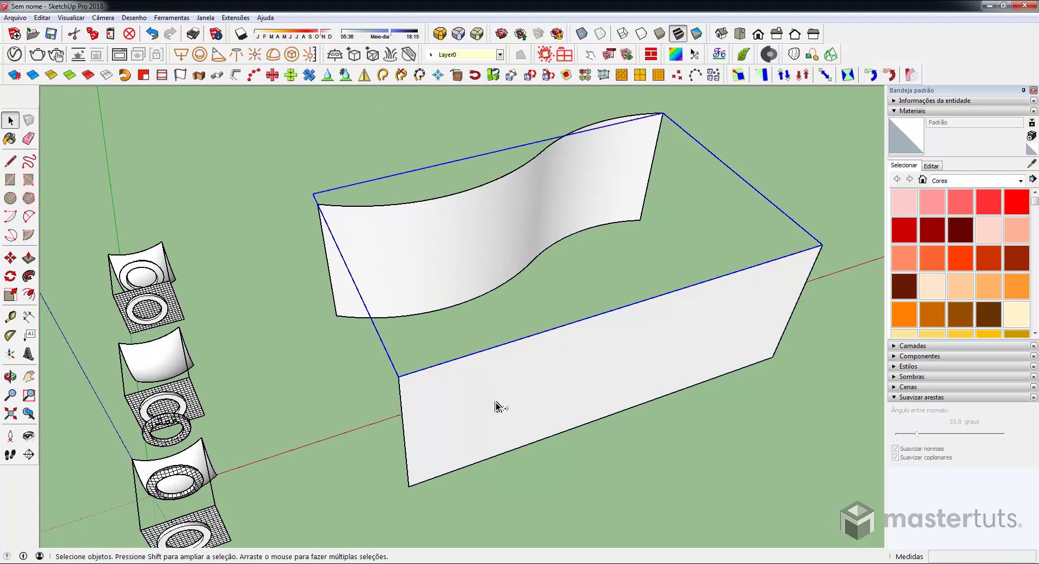
pyautogui.keyDown('shift'); pyautogui.click(451, 242); pyautogui.keyUp('shift')
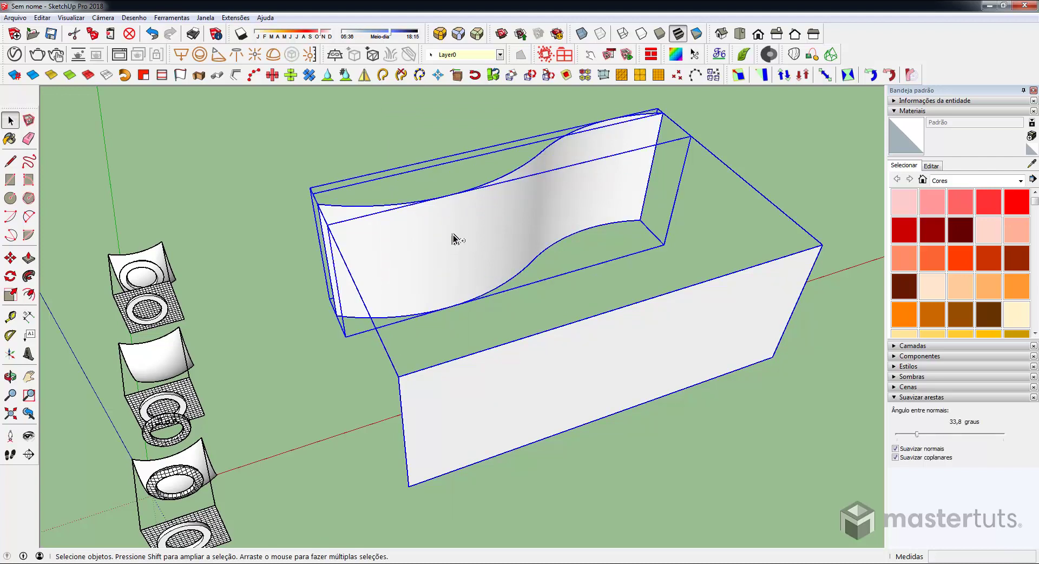
pyautogui.rightClick(461, 220)
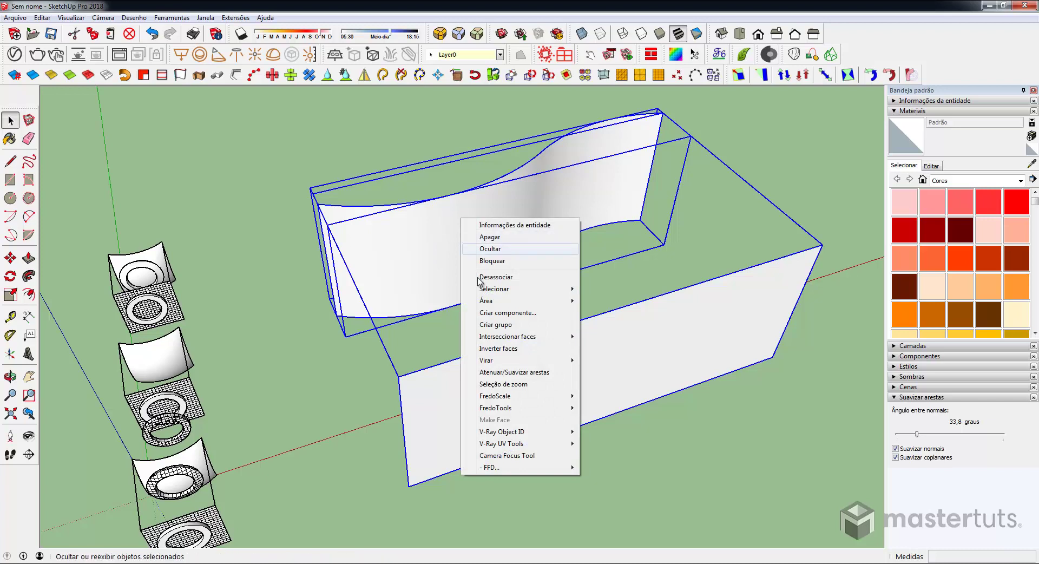
pyautogui.click(488, 324)
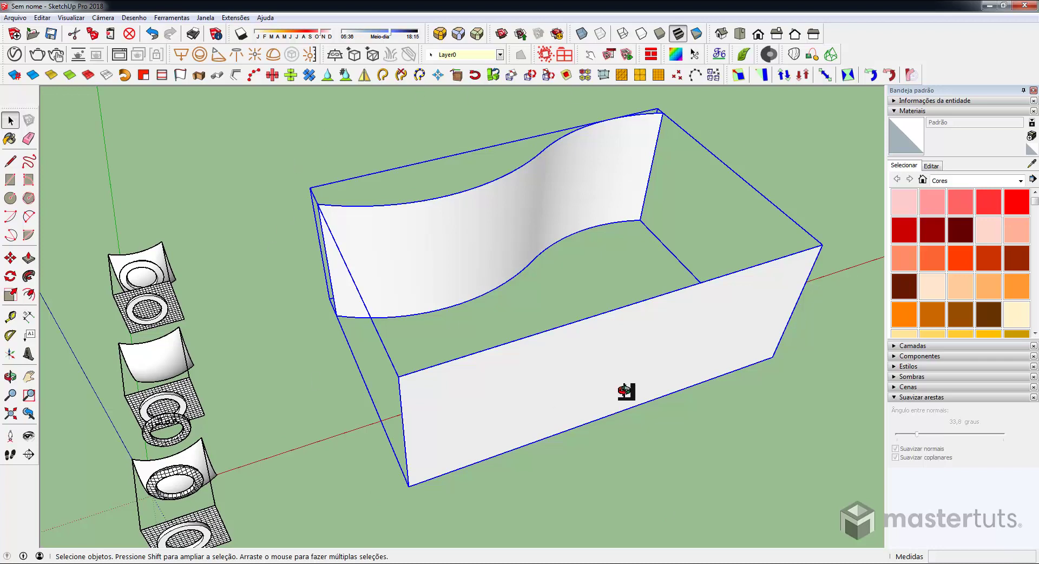
pyautogui.moveTo(636, 366)
pyautogui.mouseDown(button='middle')
pyautogui.moveTo(559, 326)
pyautogui.moveTo(583, 328)
pyautogui.mouseUp(button='middle')
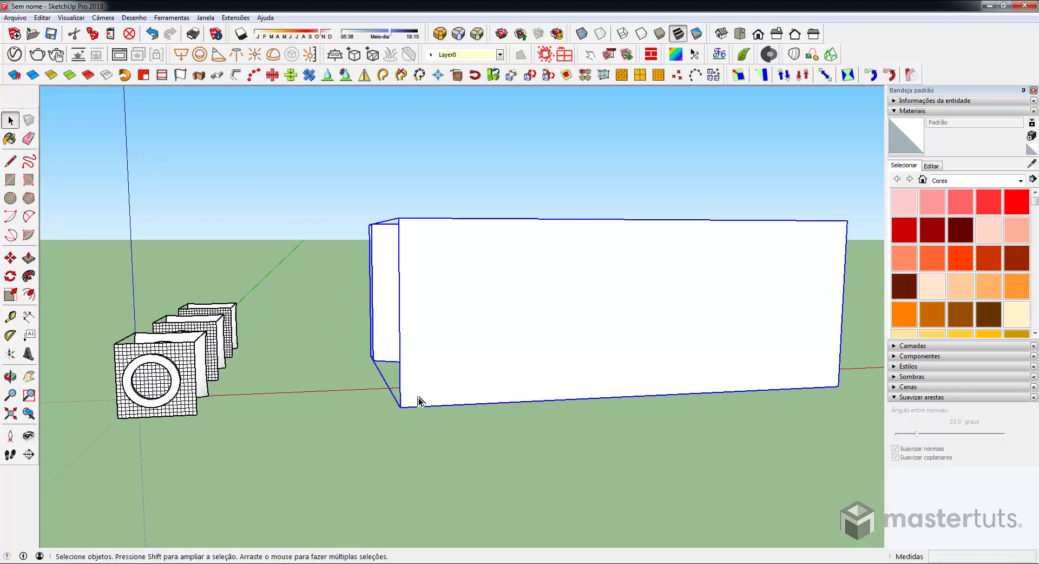
# - Draw a line along the box's front vertical edge from top to bottom corner
pyautogui.scroll(1, 418, 400)
pyautogui.scroll(1, 420, 406)
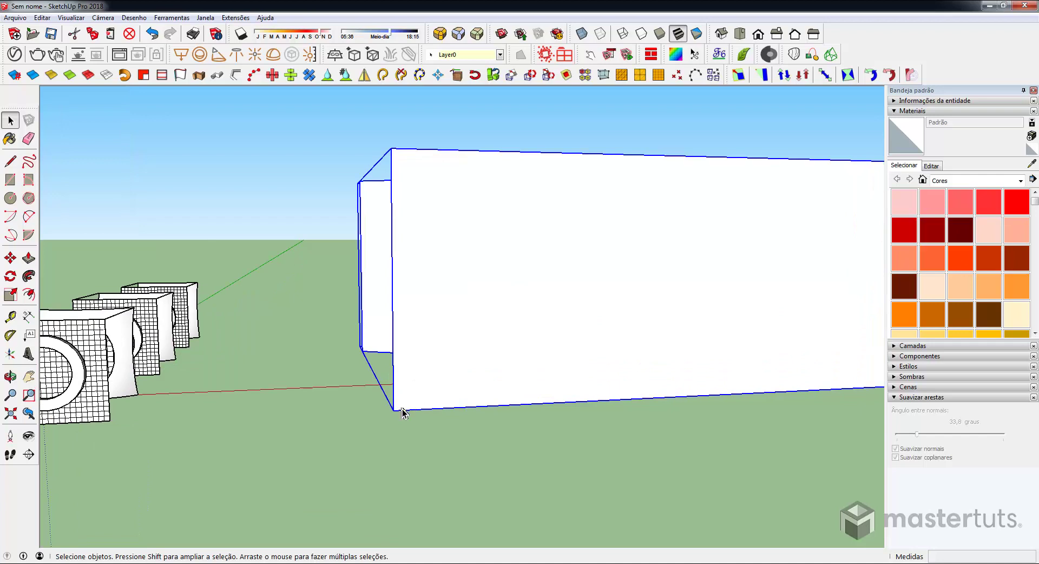
pyautogui.press('l')
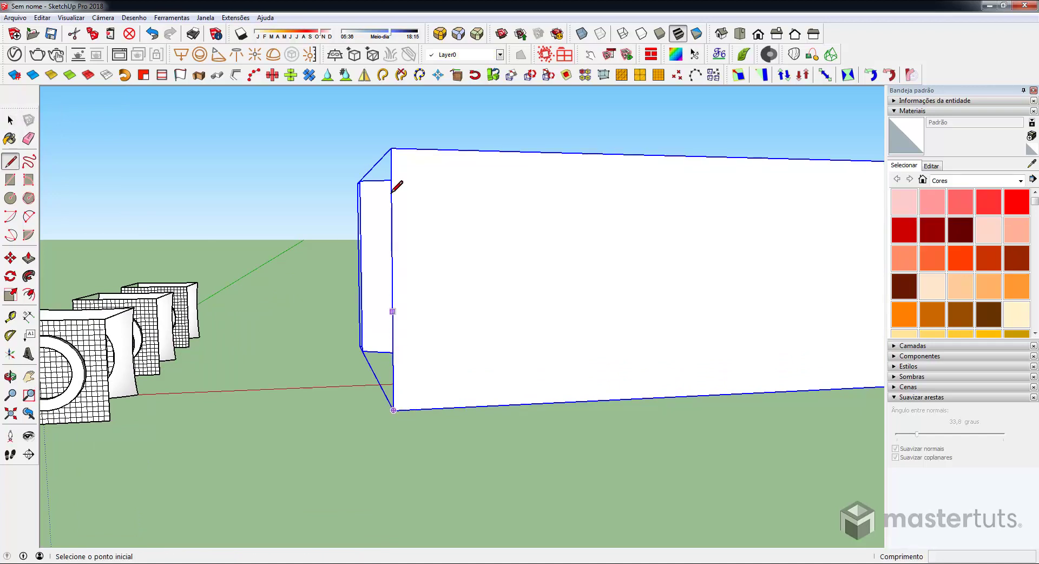
pyautogui.click(391, 149)
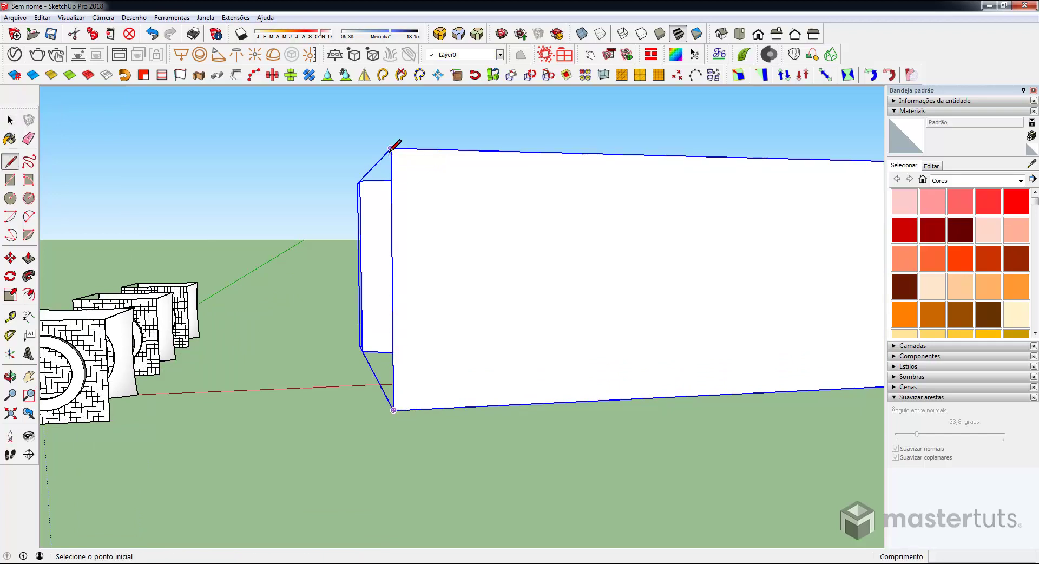
pyautogui.click(394, 410)
pyautogui.press('space')
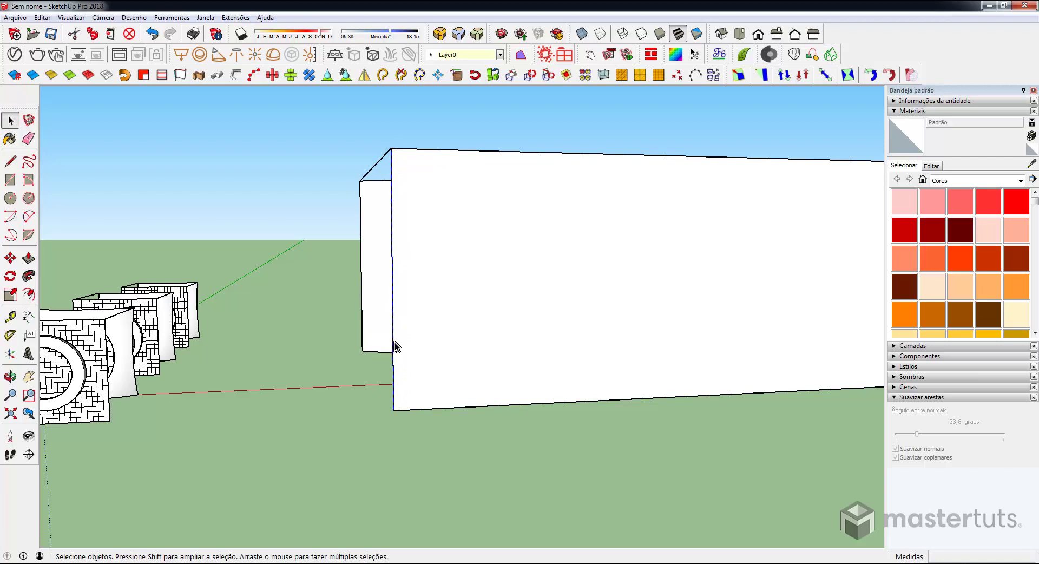
# - Divide the vertical edge into 3 equal segments with Dividir
pyautogui.rightClick(394, 342)
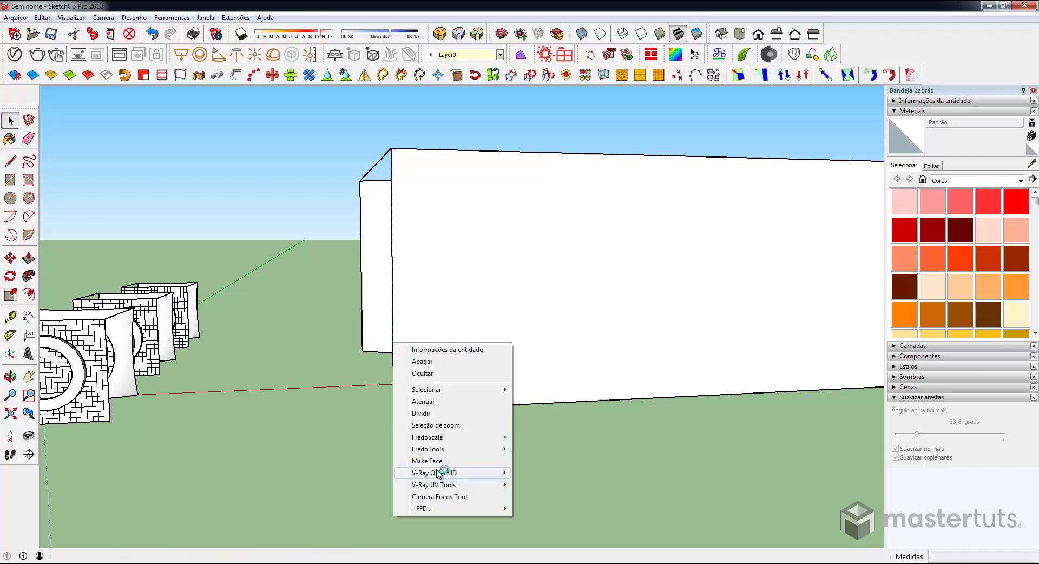
pyautogui.click(437, 414)
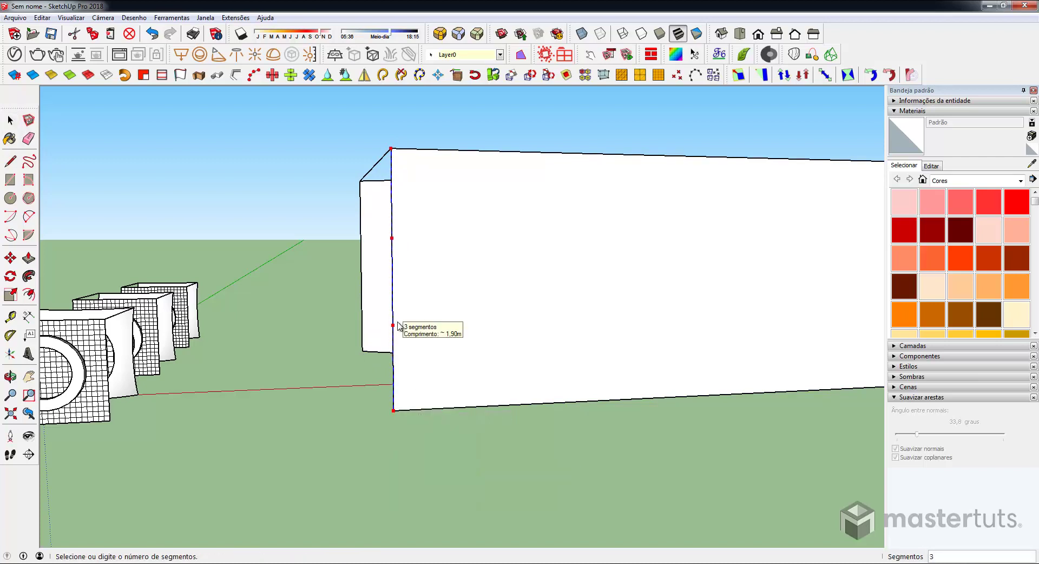
pyautogui.click(398, 325)
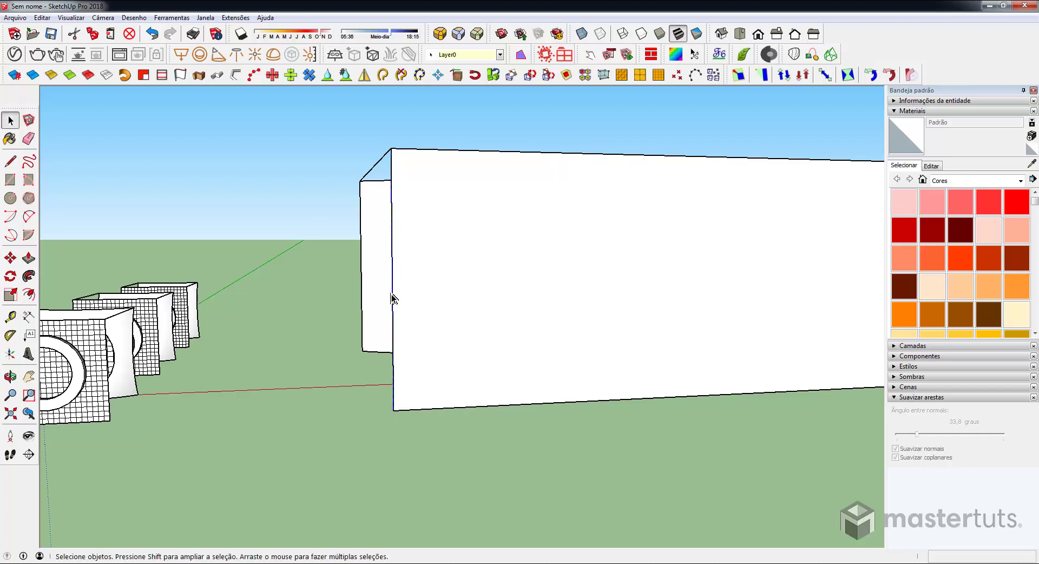
pyautogui.press('Escape')
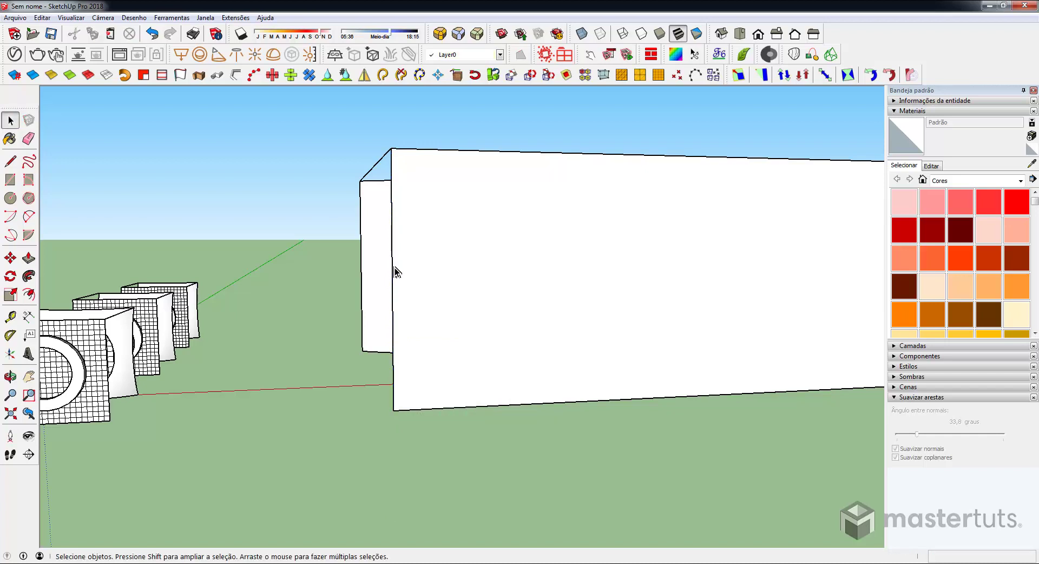
pyautogui.click(392, 209)
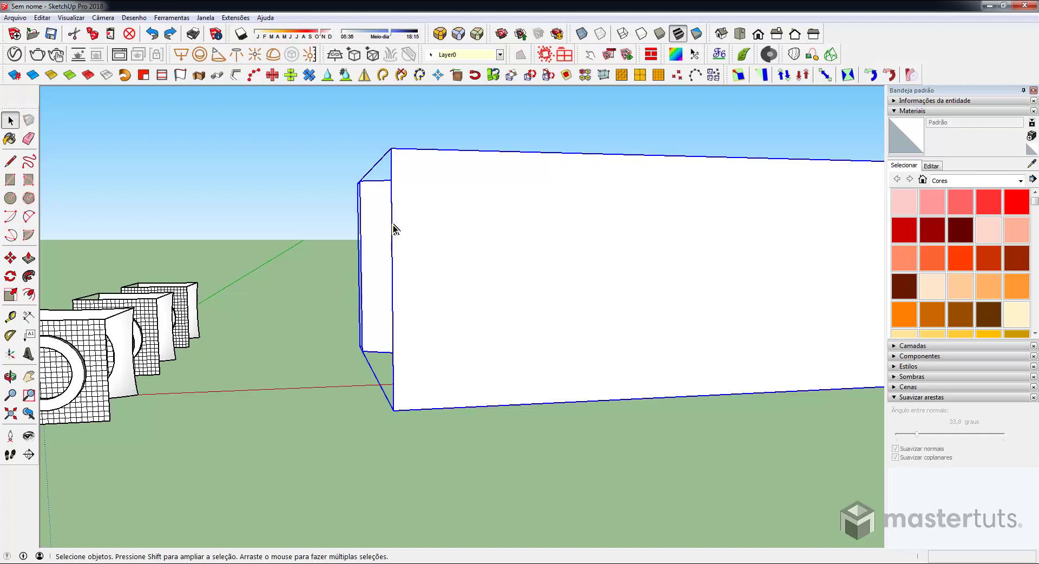
pyautogui.click(392, 206)
pyautogui.click(368, 127)
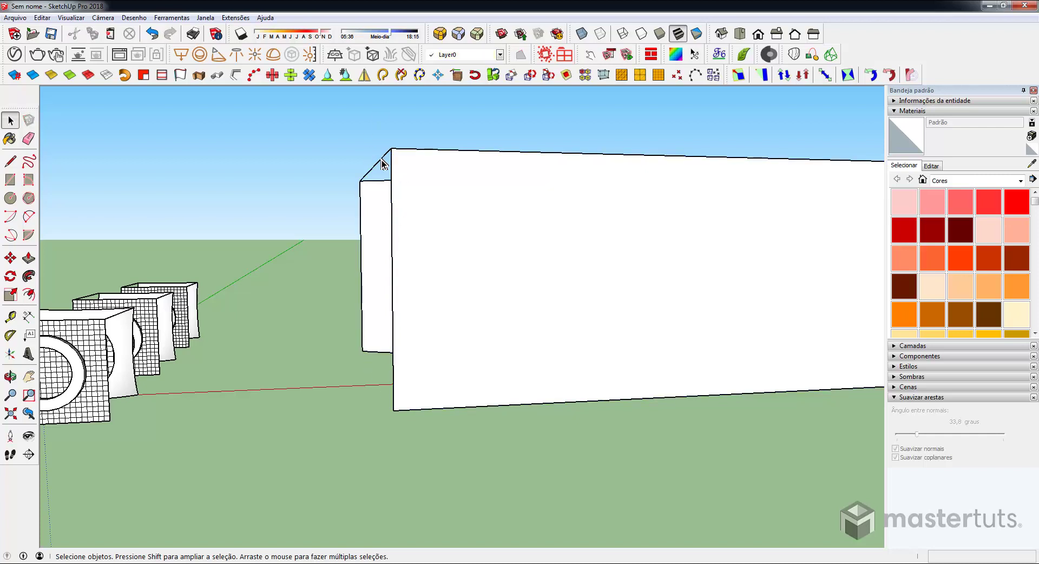
pyautogui.click(393, 332)
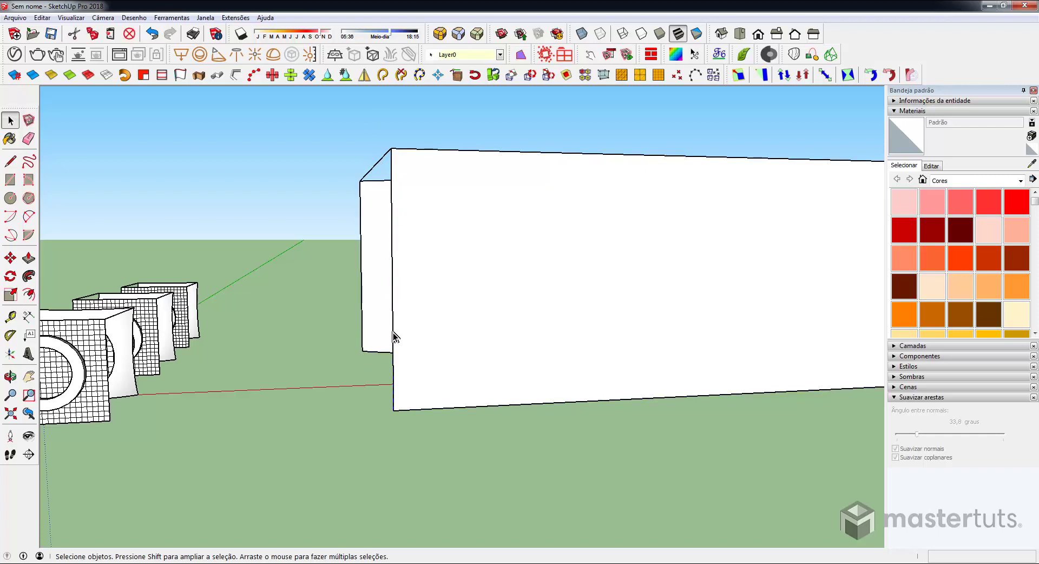
pyautogui.moveTo(398, 347); pyautogui.dragTo(310, 335, button='middle')
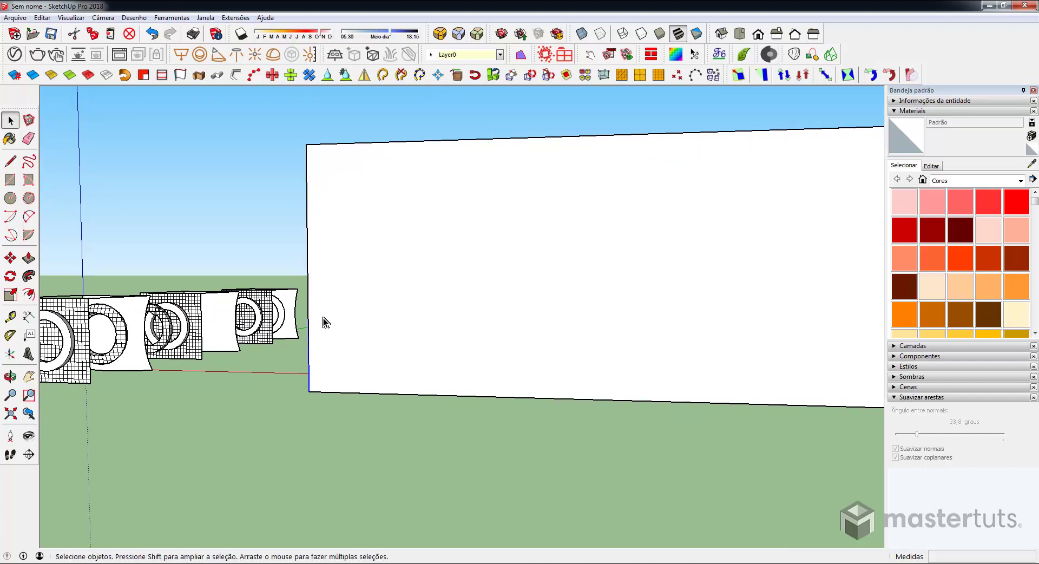
# - Draw a 1,90m square at the flat wall's bottom-left corner
pyautogui.press('r')
pyautogui.click(307, 310)
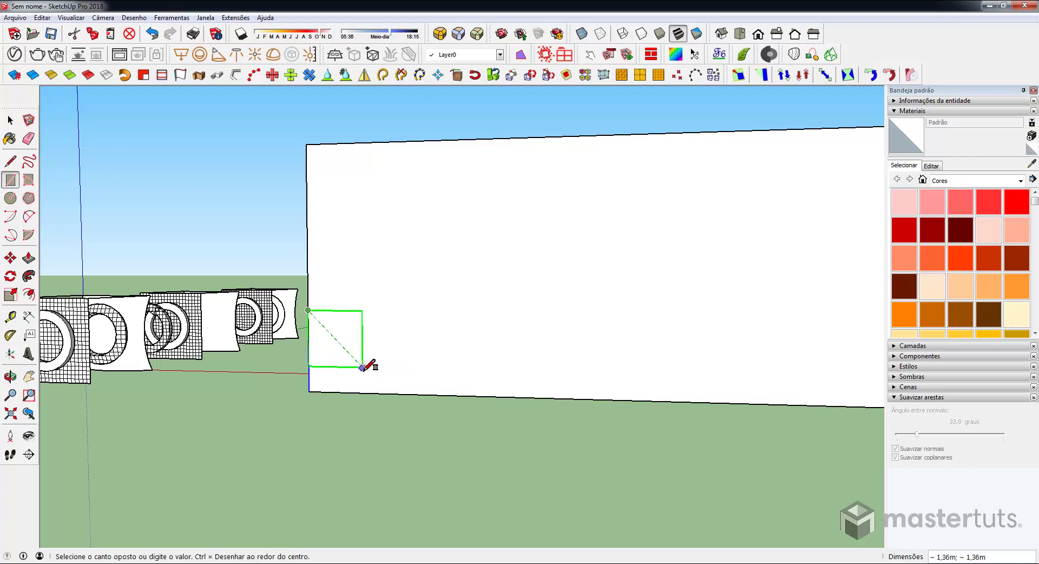
pyautogui.click(393, 394)
pyautogui.moveTo(389, 385)
pyautogui.mouseDown(button='middle')
pyautogui.moveTo(279, 400)
pyautogui.moveTo(395, 378)
pyautogui.mouseUp(button='middle')
# - Offset the square's outline inward to form a window frame
pyautogui.press('f')
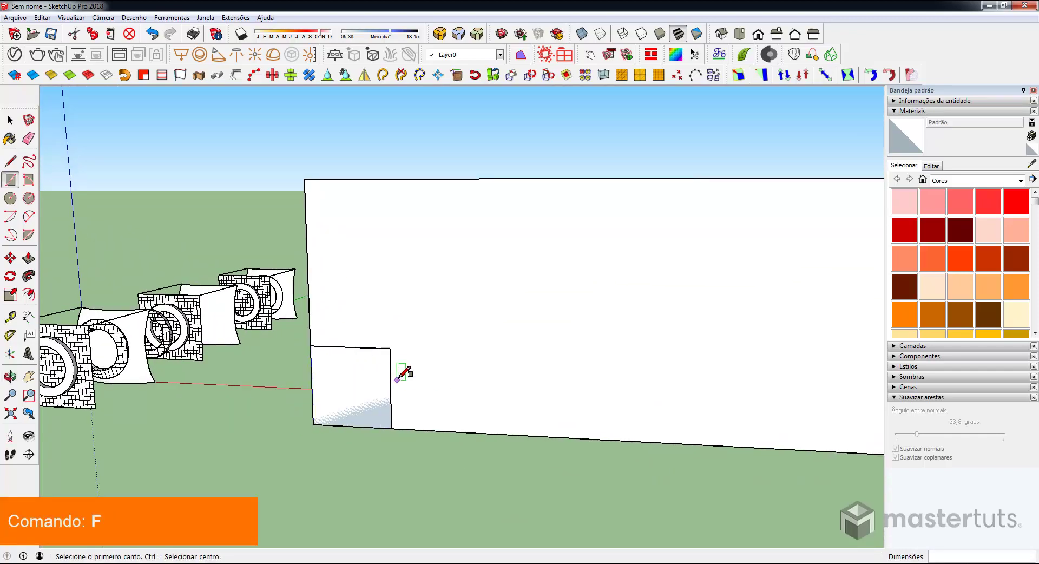
pyautogui.press('f')
pyautogui.click(389, 357)
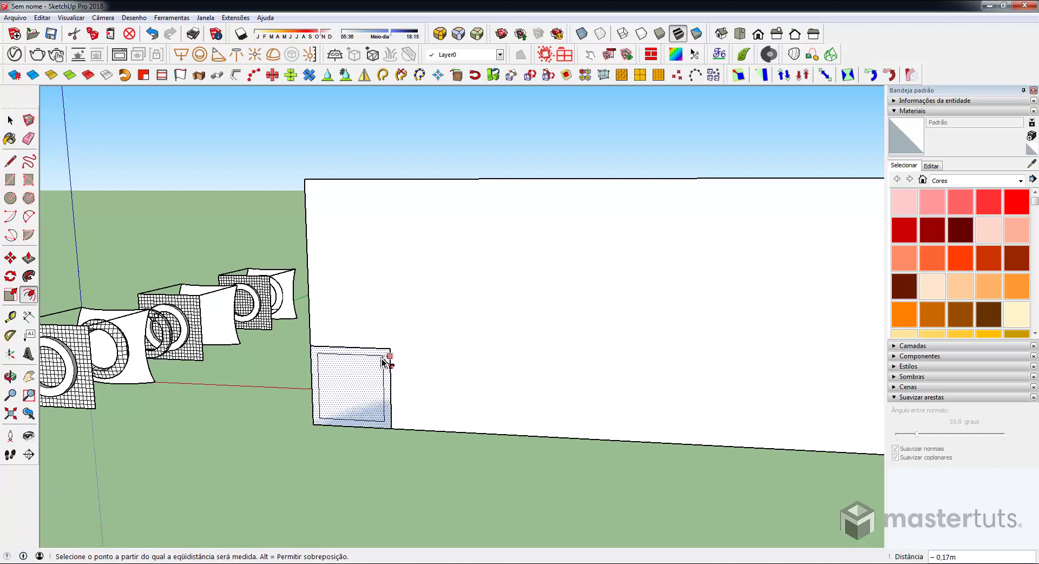
pyautogui.click(385, 379)
pyautogui.press('space')
# - Push/Pull the frame outward 0,10m and select it
pyautogui.press('p')
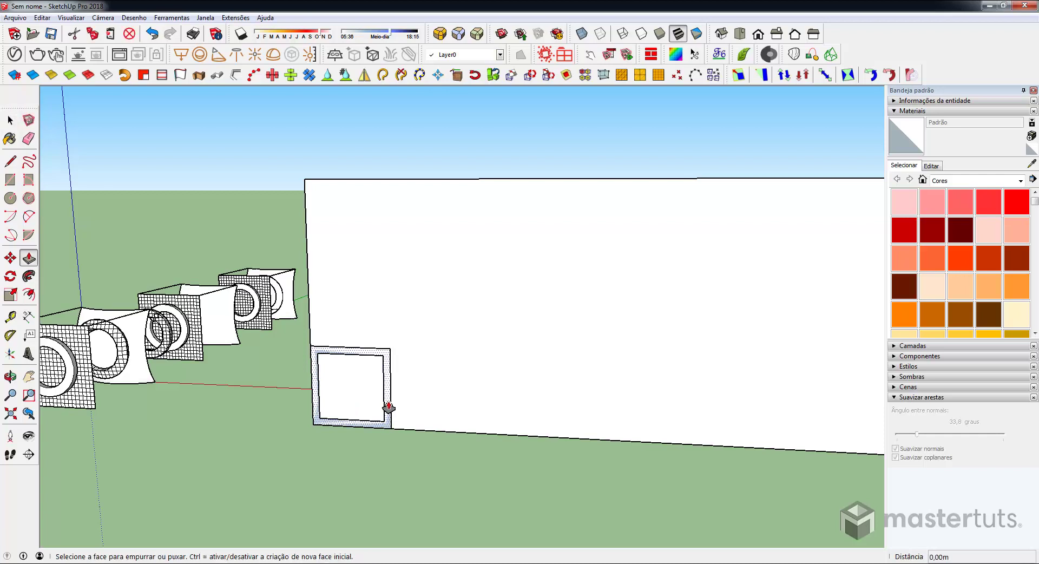
pyautogui.click(387, 402)
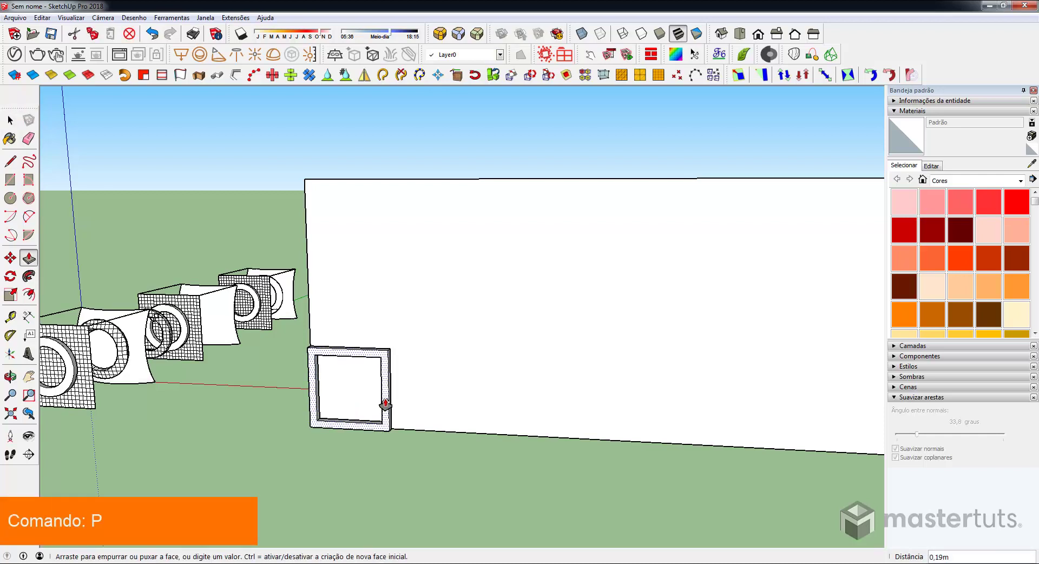
pyautogui.press('Return')
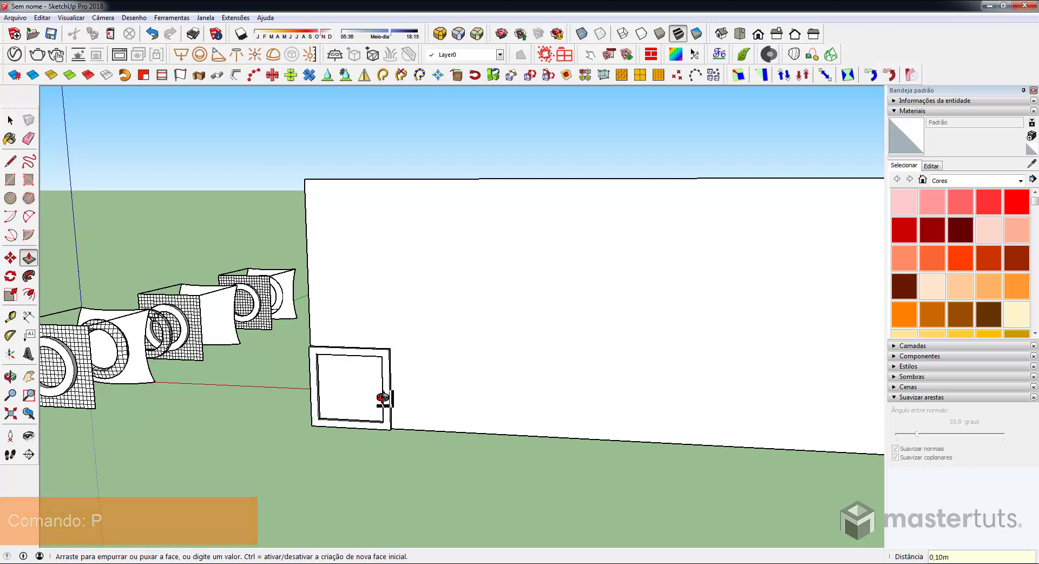
pyautogui.moveTo(385, 402)
pyautogui.mouseDown(button='middle')
pyautogui.moveTo(553, 402)
pyautogui.moveTo(535, 381)
pyautogui.mouseUp(button='middle')
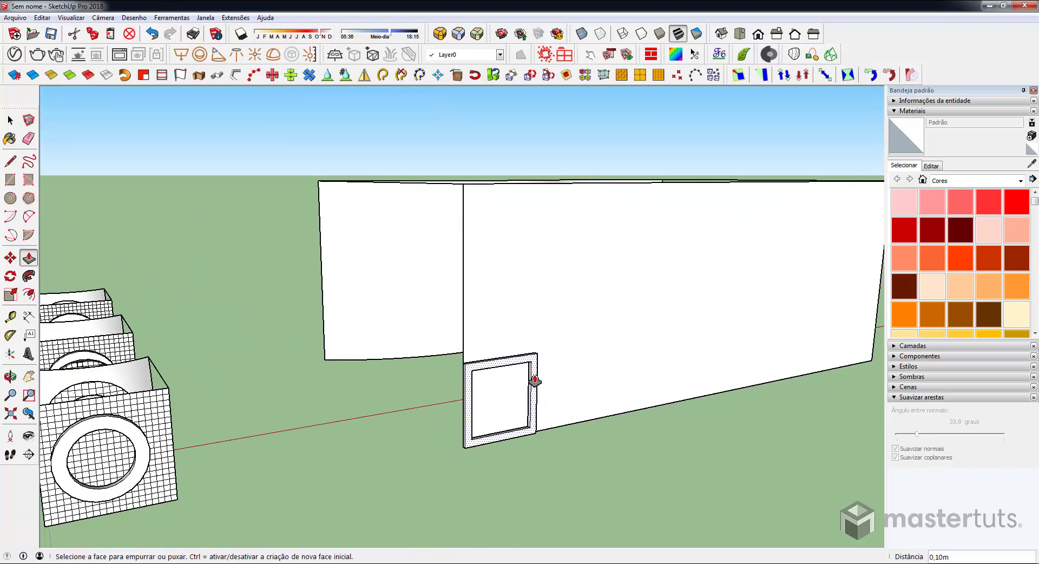
pyautogui.press('space')
pyautogui.click(361, 385)
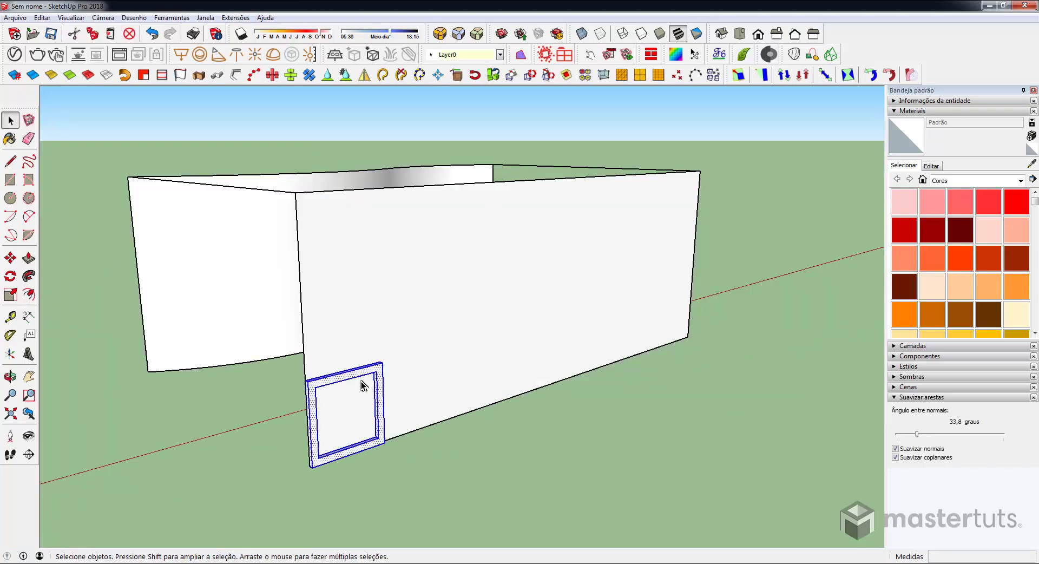
# - Group the window frame and copy it beside itself, repeating it 6x
pyautogui.rightClick(362, 376)
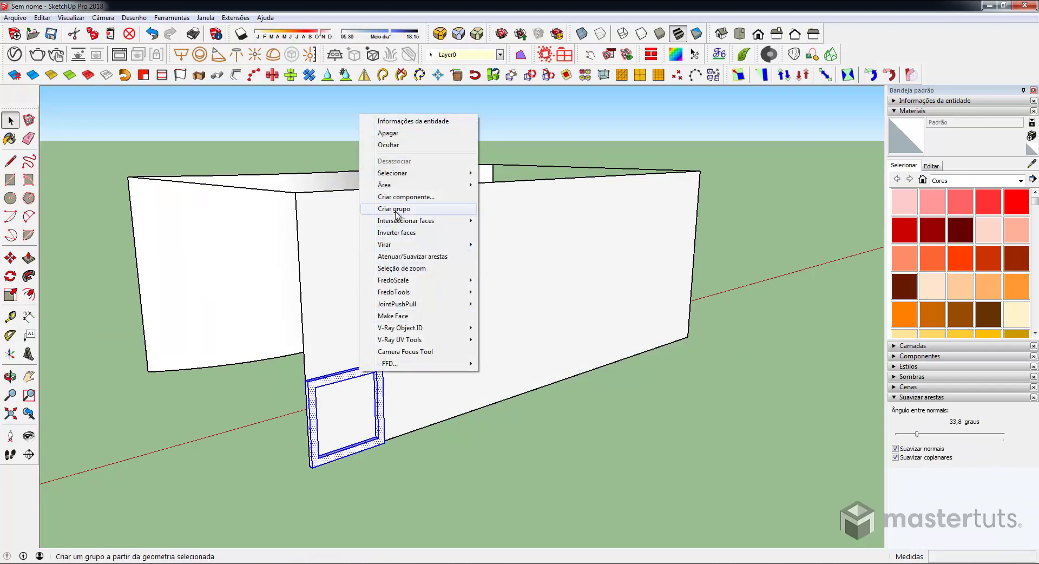
pyautogui.click(397, 209)
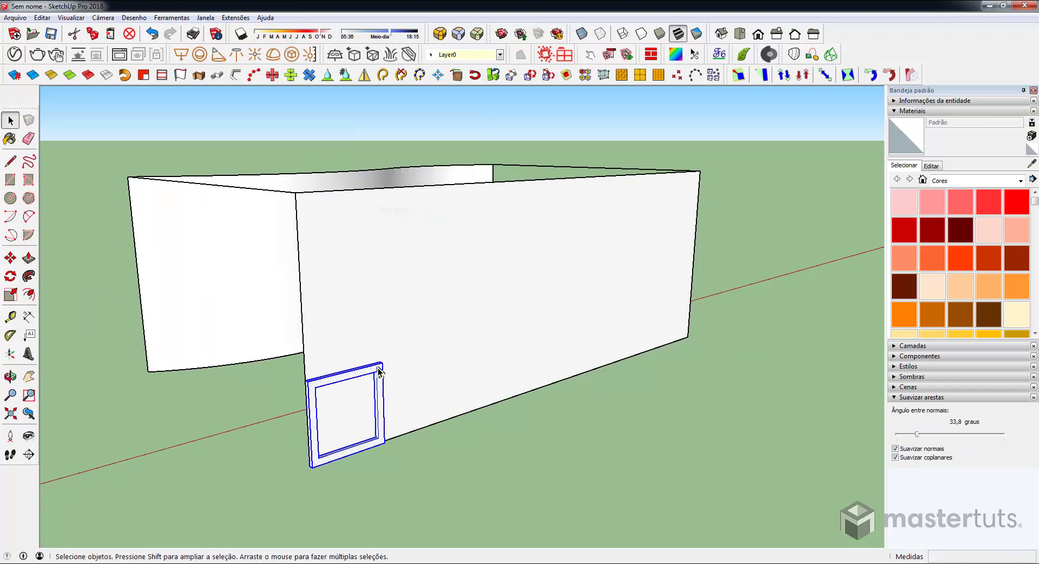
pyautogui.press('m')
pyautogui.click(311, 466)
pyautogui.press('ctrl')
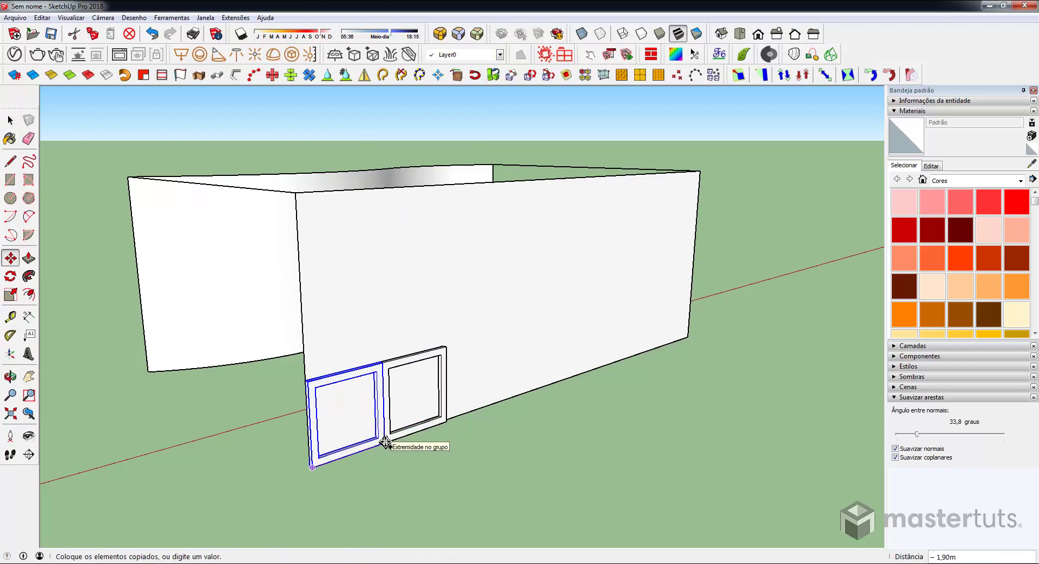
pyautogui.click(385, 443)
pyautogui.write('6')
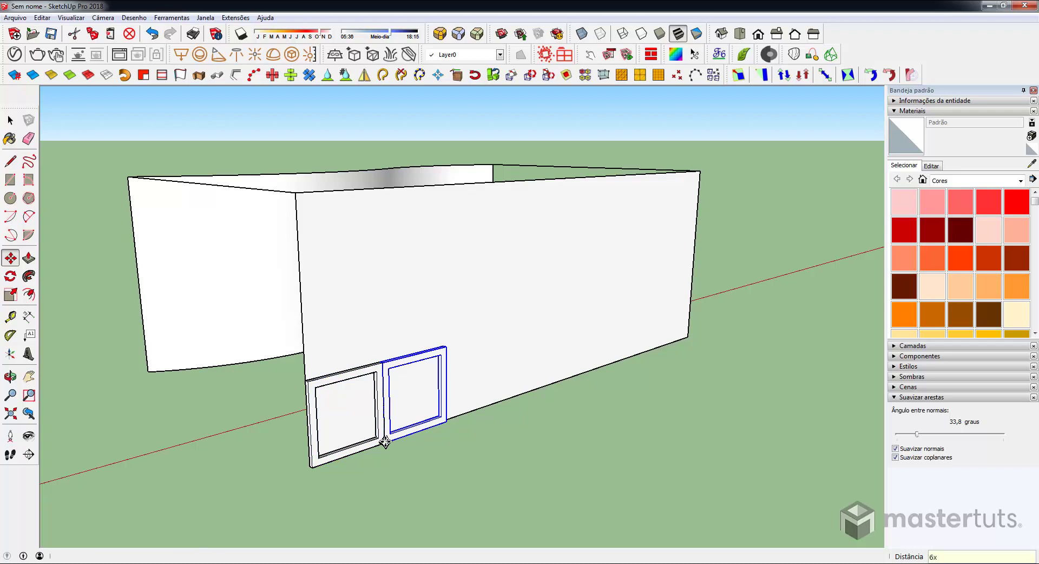
pyautogui.press('Return')
# - Change the array to 7x so the row holds eight frames
pyautogui.moveTo(585, 343)
pyautogui.mouseDown(button='middle')
pyautogui.moveTo(371, 315)
pyautogui.moveTo(501, 331)
pyautogui.mouseUp(button='middle')
pyautogui.press('m')
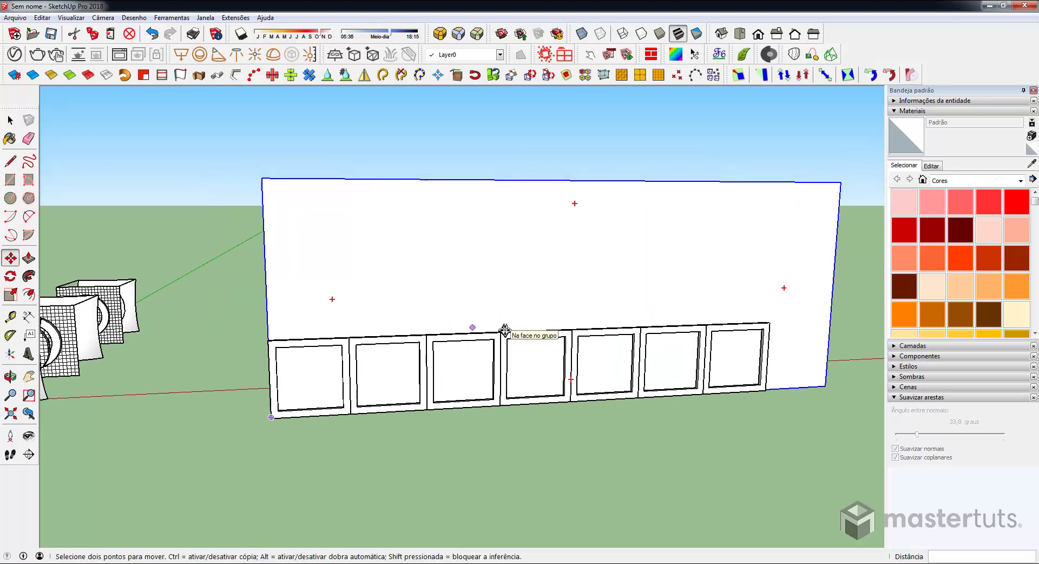
pyautogui.write('7x')
pyautogui.press('Return')
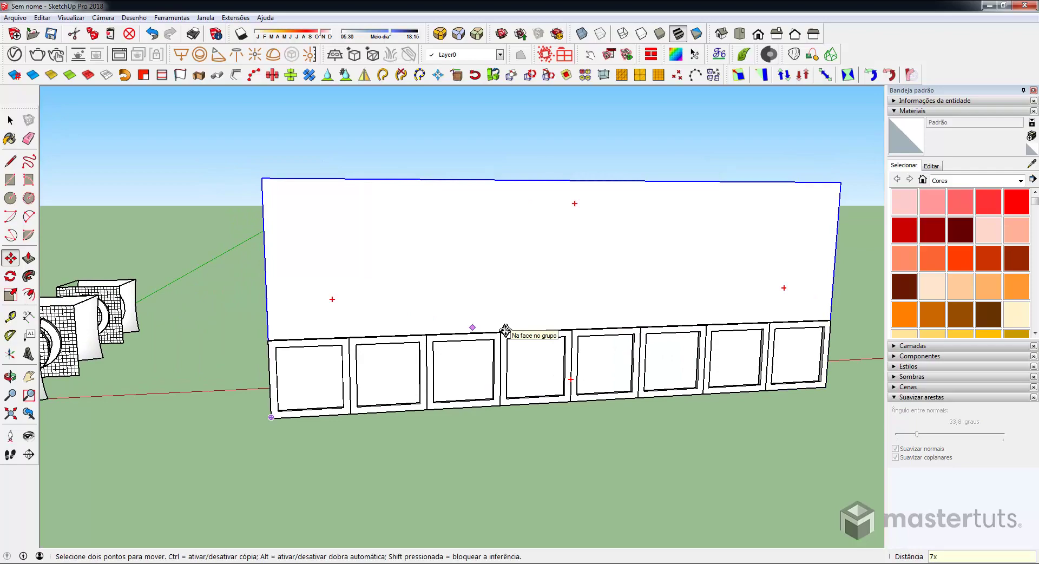
pyautogui.moveTo(505, 330)
pyautogui.mouseDown(button='middle')
pyautogui.moveTo(696, 318)
pyautogui.moveTo(490, 313)
pyautogui.moveTo(792, 392)
pyautogui.moveTo(366, 429)
pyautogui.moveTo(696, 398)
pyautogui.moveTo(577, 400)
pyautogui.moveTo(672, 371)
pyautogui.mouseUp(button='middle')
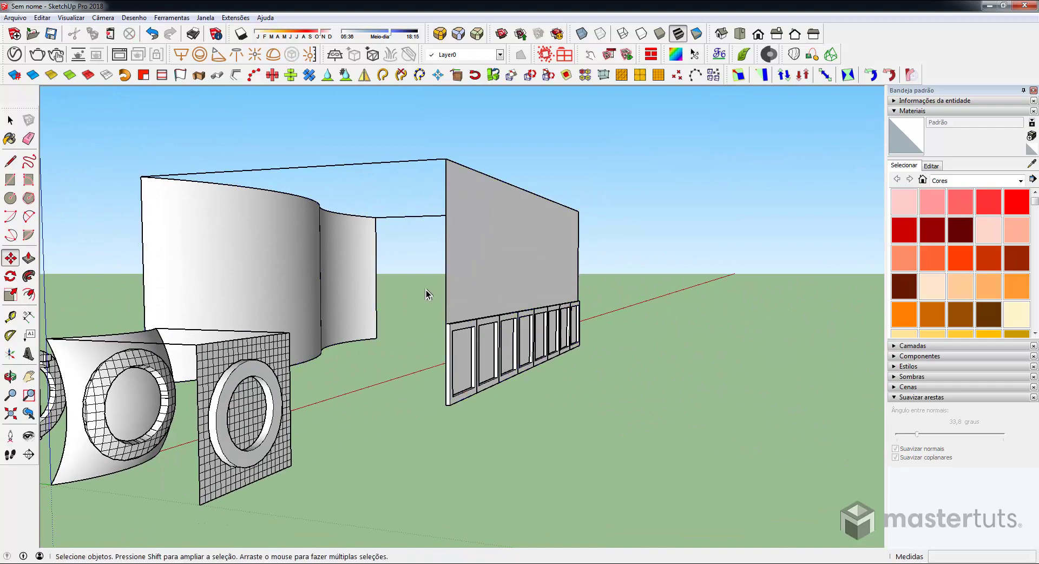
# - Scale the row of eight frames slightly along its length on the red axis
pyautogui.press('space')
pyautogui.moveTo(426, 294); pyautogui.dragTo(680, 430)
pyautogui.moveTo(530, 344)
pyautogui.mouseDown(button='middle')
pyautogui.moveTo(739, 352)
pyautogui.moveTo(736, 376)
pyautogui.moveTo(531, 353)
pyautogui.moveTo(627, 392)
pyautogui.moveTo(599, 406)
pyautogui.mouseUp(button='middle')
pyautogui.scroll(5, 492, 404)
pyautogui.press('s')
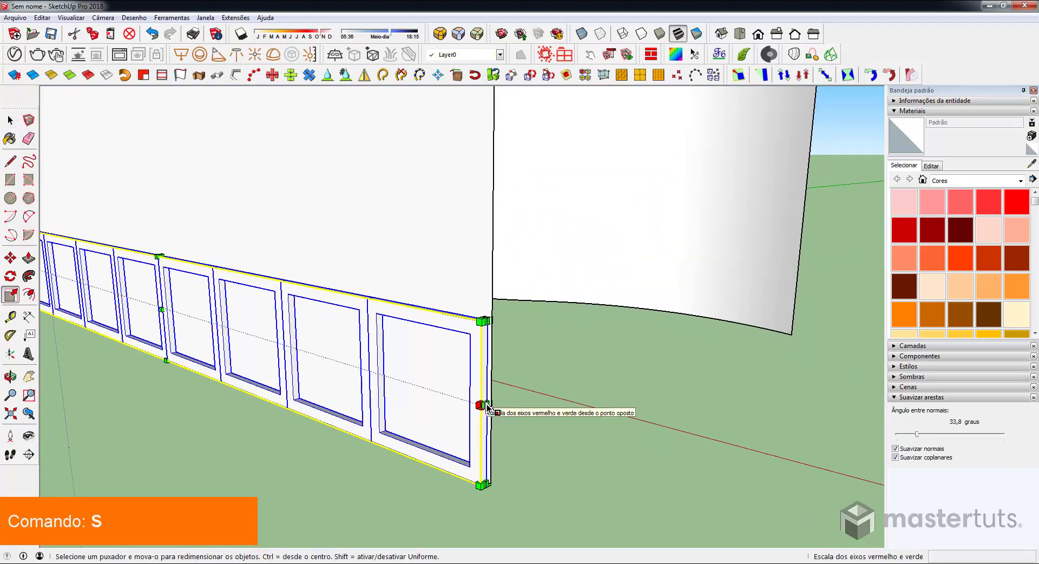
pyautogui.moveTo(488, 406); pyautogui.dragTo(491, 336)
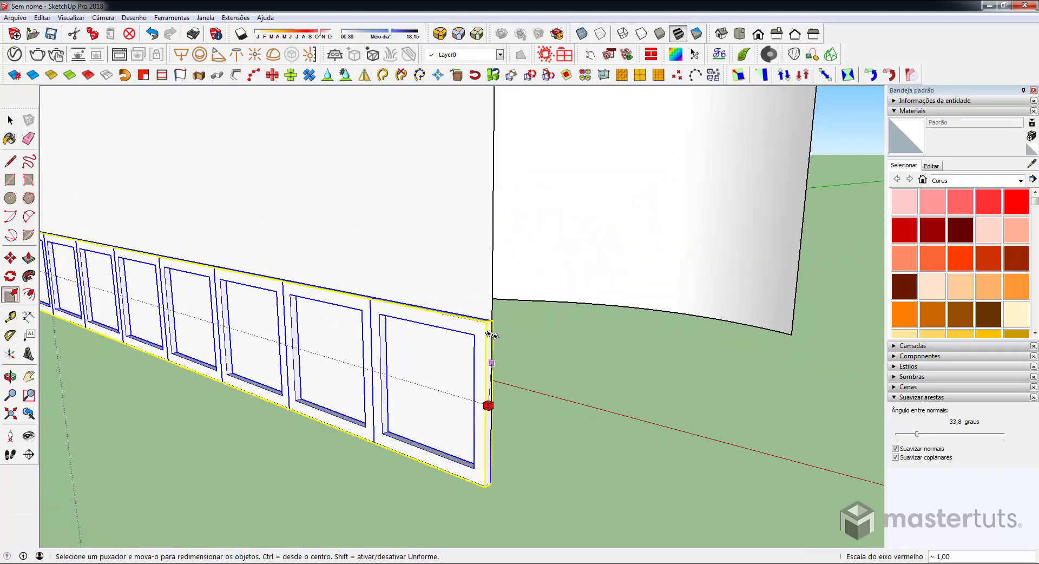
pyautogui.scroll(-5, 551, 366)
pyautogui.moveTo(552, 367)
pyautogui.mouseDown(button='middle')
pyautogui.moveTo(492, 389)
pyautogui.moveTo(450, 381)
pyautogui.mouseUp(button='middle')
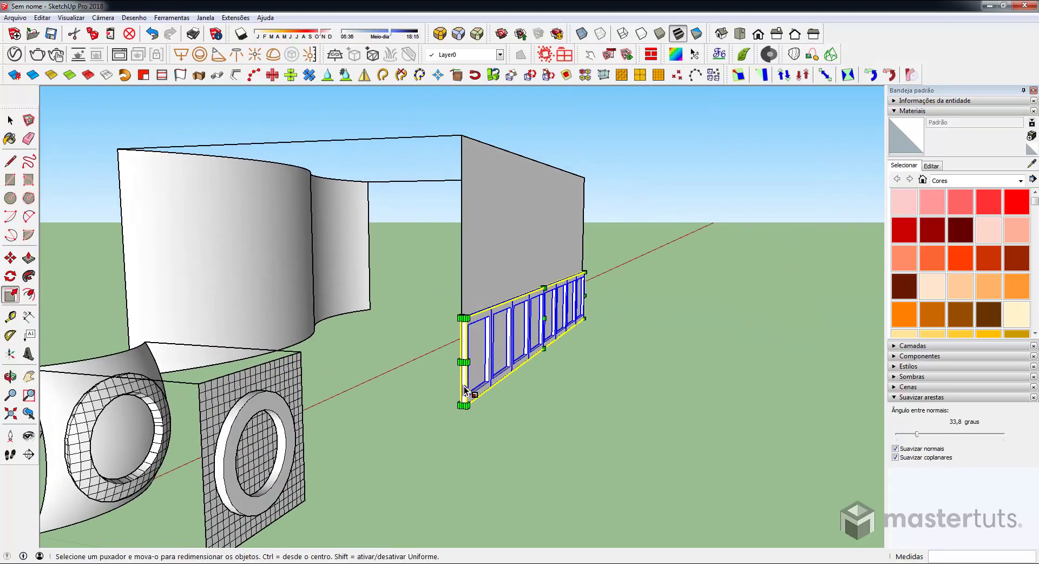
# - Copy the frame row upward twice (2x) to make three rows
pyautogui.press('m')
pyautogui.scroll(3, 454, 405)
pyautogui.press('ctrl')
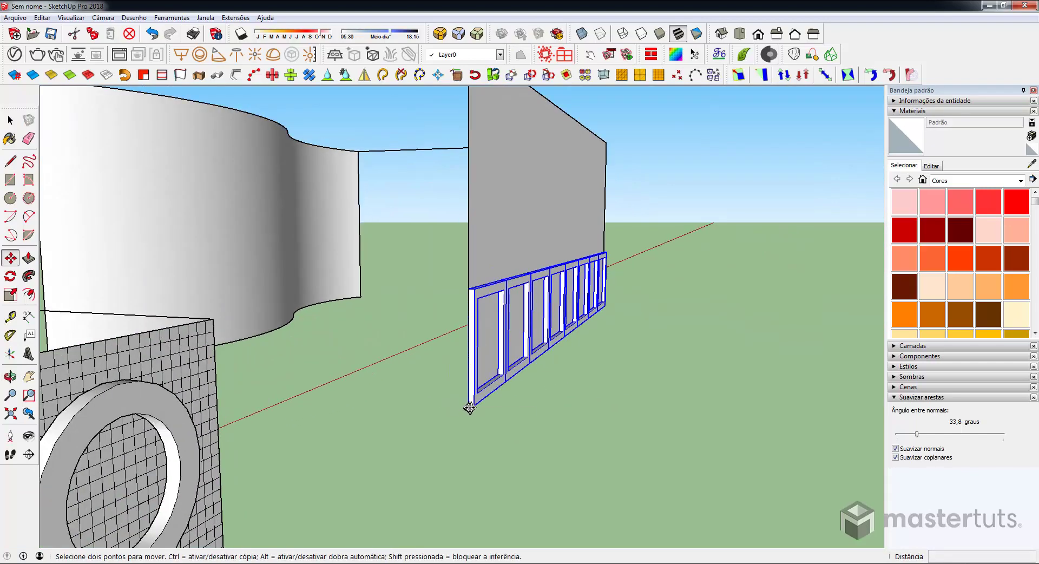
pyautogui.click(469, 408)
pyautogui.click(469, 291)
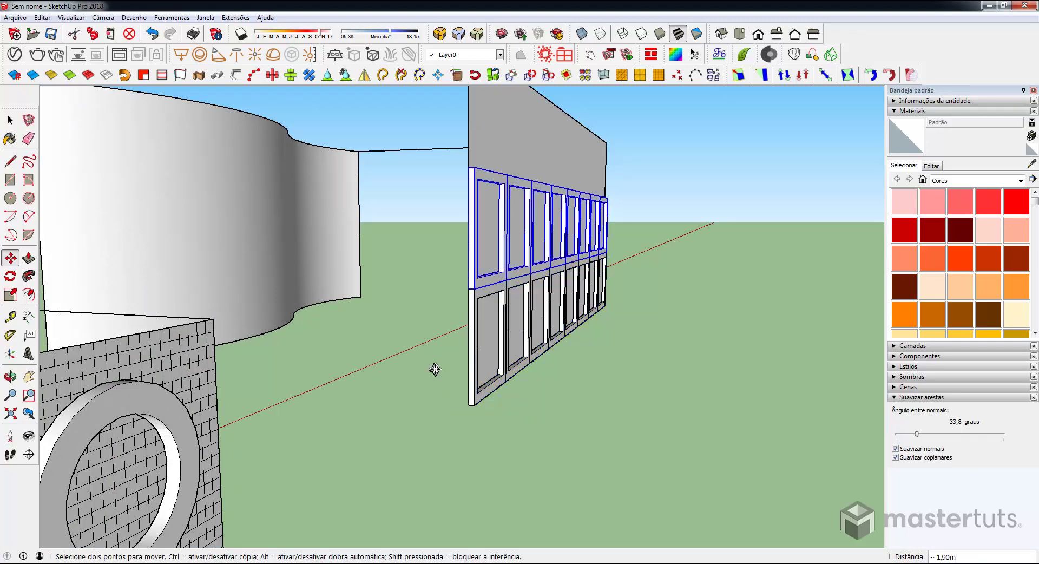
pyautogui.press('Return')
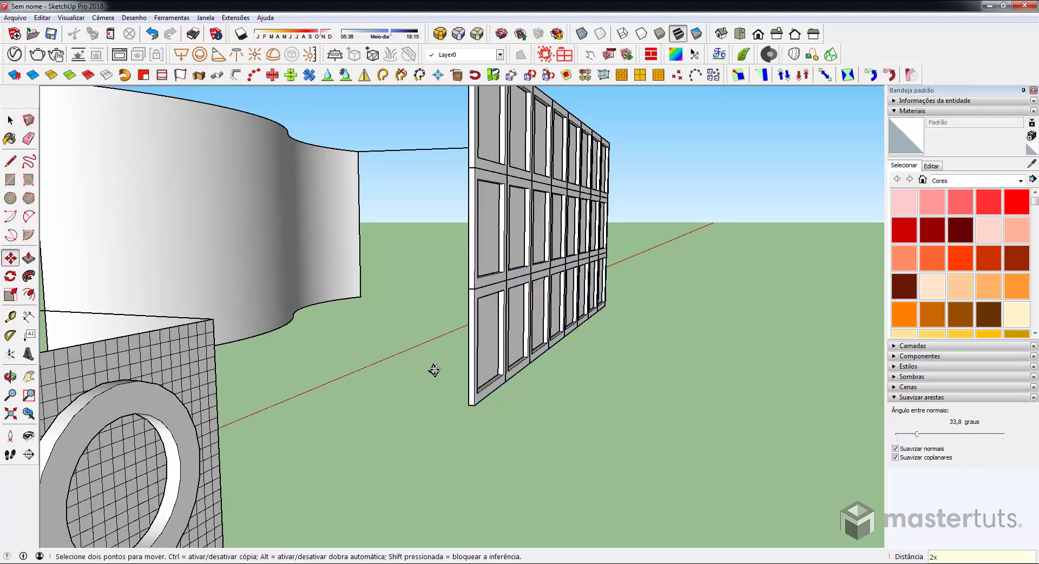
pyautogui.scroll(3, 501, 318)
pyautogui.moveTo(501, 318)
pyautogui.mouseDown(button='middle')
pyautogui.moveTo(170, 301)
pyautogui.moveTo(475, 290)
pyautogui.moveTo(563, 290)
pyautogui.moveTo(501, 299)
pyautogui.moveTo(575, 302)
pyautogui.mouseUp(button='middle')
# - Window-select the 3-by-8 frame grid and make it one group with Criar grupo
pyautogui.press('space')
pyautogui.moveTo(421, 103); pyautogui.dragTo(533, 517)
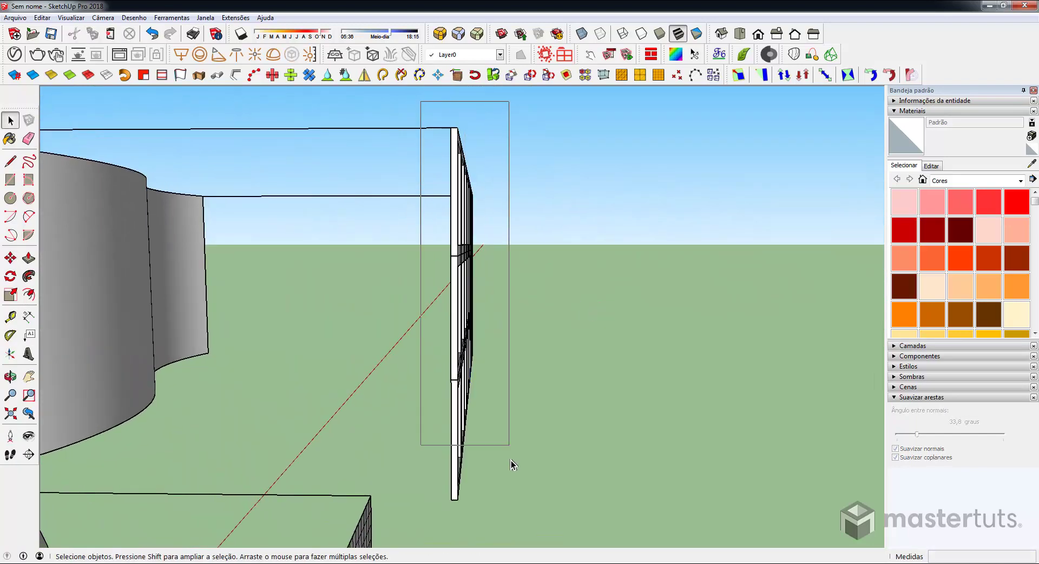
pyautogui.moveTo(505, 414)
pyautogui.mouseDown(button='middle')
pyautogui.moveTo(356, 413)
pyautogui.moveTo(406, 418)
pyautogui.mouseUp(button='middle')
pyautogui.moveTo(444, 346)
pyautogui.mouseDown(button='middle')
pyautogui.moveTo(371, 355)
pyautogui.moveTo(395, 283)
pyautogui.mouseUp(button='middle')
pyautogui.rightClick(410, 263)
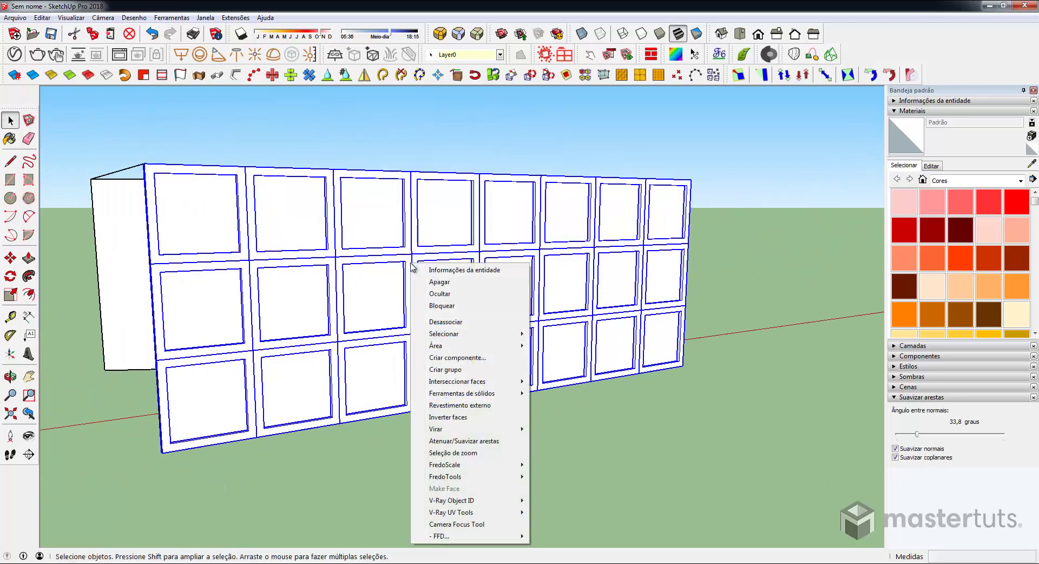
pyautogui.click(447, 369)
pyautogui.moveTo(515, 274); pyautogui.dragTo(558, 349, button='middle')
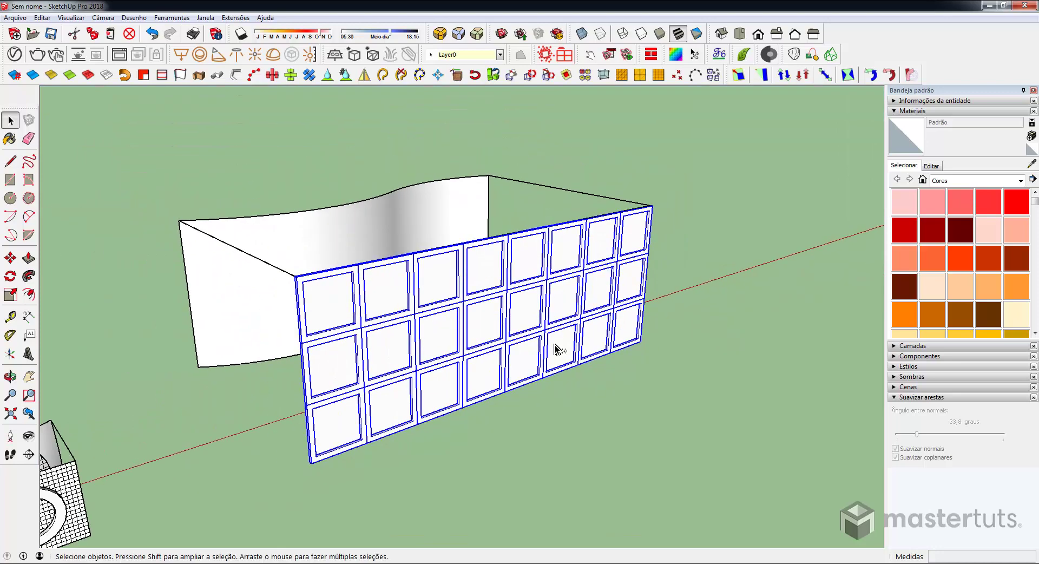
pyautogui.scroll(-3, 558, 349)
pyautogui.scroll(-2, 475, 272)
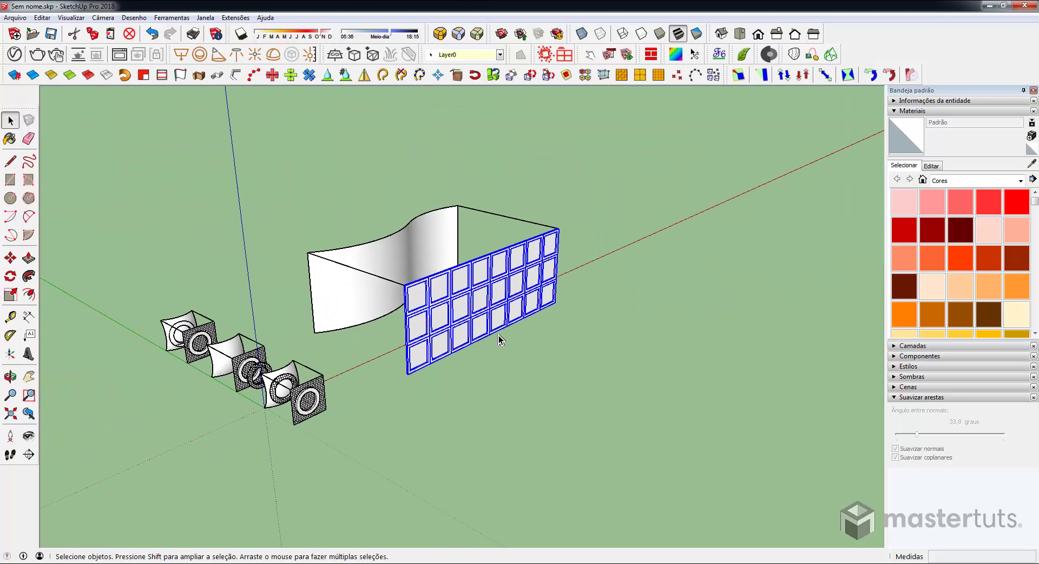
# - Move the grid group to the front of the wavy-walled box
pyautogui.press('m')
pyautogui.click(410, 378)
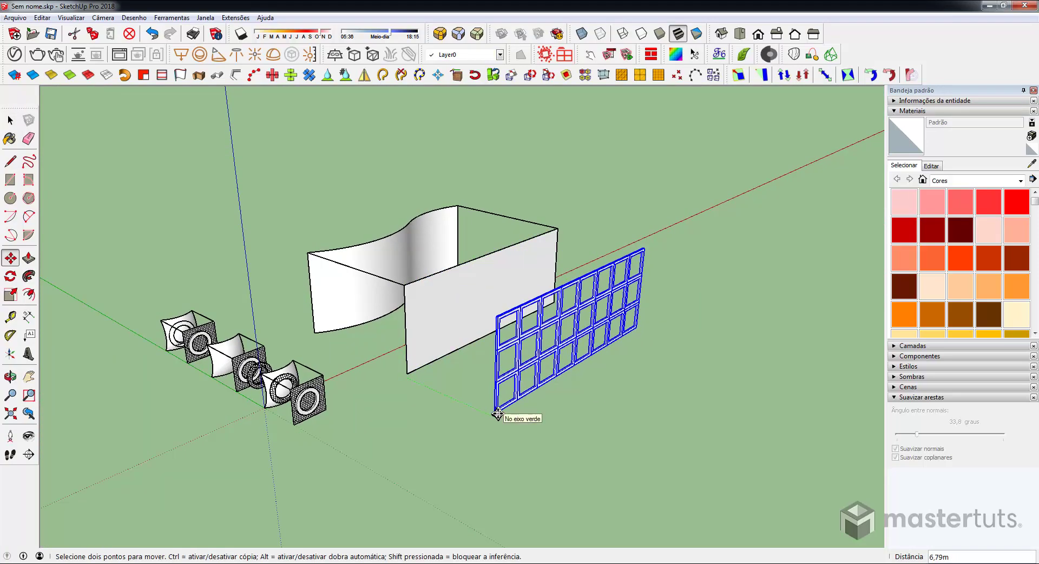
pyautogui.moveTo(534, 404)
pyautogui.mouseDown(button='middle')
pyautogui.moveTo(457, 406)
pyautogui.moveTo(338, 367)
pyautogui.moveTo(557, 360)
pyautogui.mouseUp(button='middle')
pyautogui.scroll(2, 401, 336)
pyautogui.scroll(2, 359, 325)
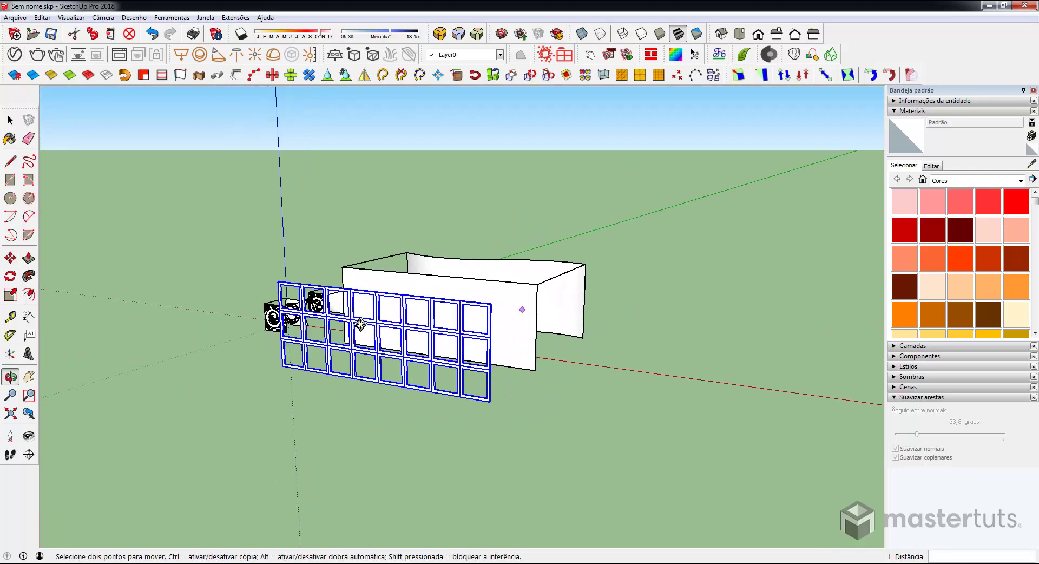
pyautogui.scroll(2, 682, 379)
pyautogui.moveTo(682, 378)
pyautogui.mouseDown(button='middle')
pyautogui.moveTo(656, 371)
pyautogui.moveTo(413, 420)
pyautogui.mouseUp(button='middle')
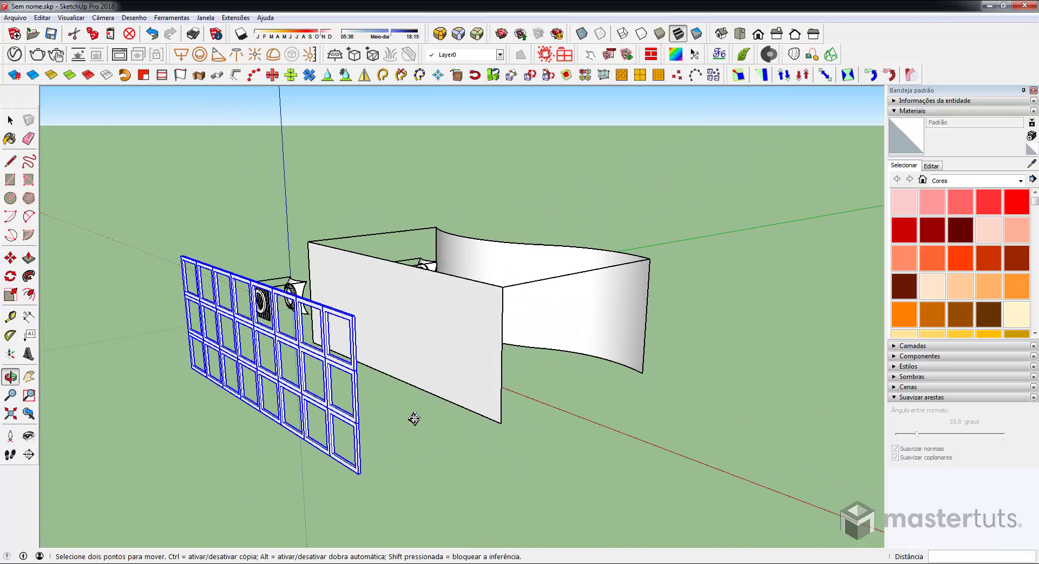
pyautogui.click(360, 473)
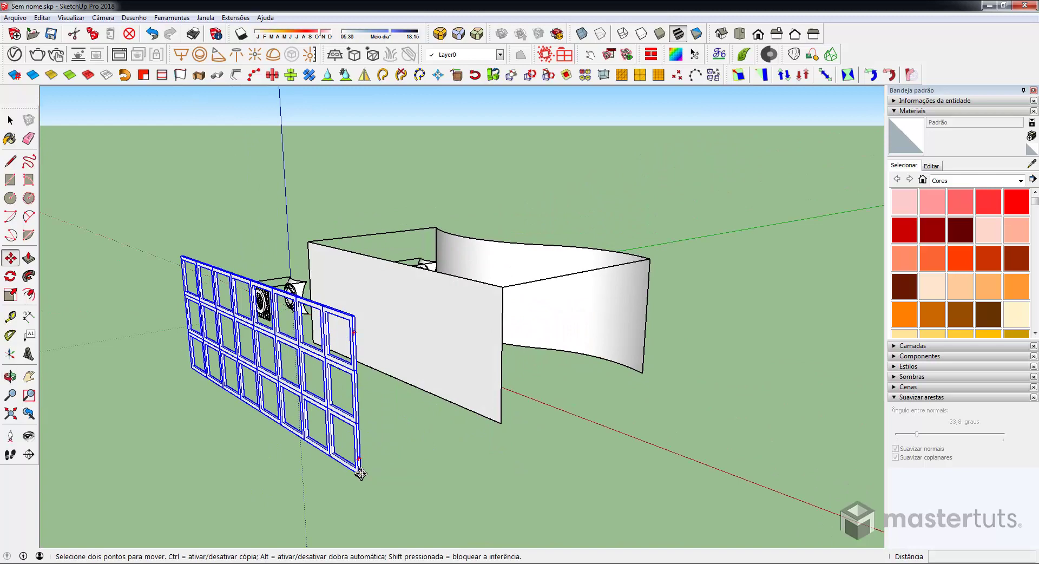
pyautogui.click(501, 419)
pyautogui.moveTo(466, 357)
pyautogui.mouseDown(button='middle')
pyautogui.moveTo(652, 319)
pyautogui.moveTo(417, 353)
pyautogui.moveTo(494, 281)
pyautogui.moveTo(599, 282)
pyautogui.mouseUp(button='middle')
pyautogui.scroll(3, 507, 313)
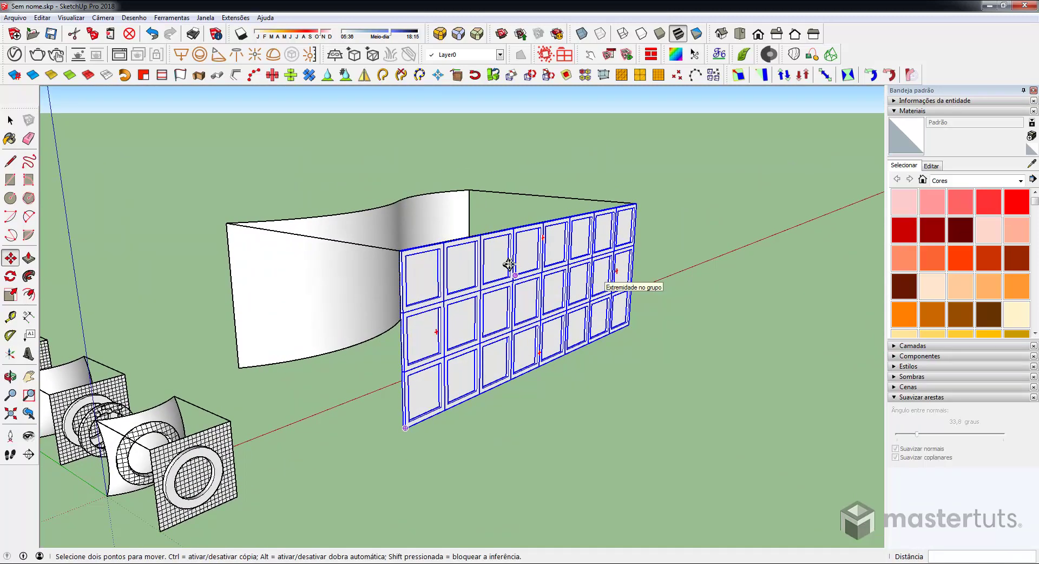
# - Enter and leave the window-grid group's editing context, then reopen it
pyautogui.press('space')
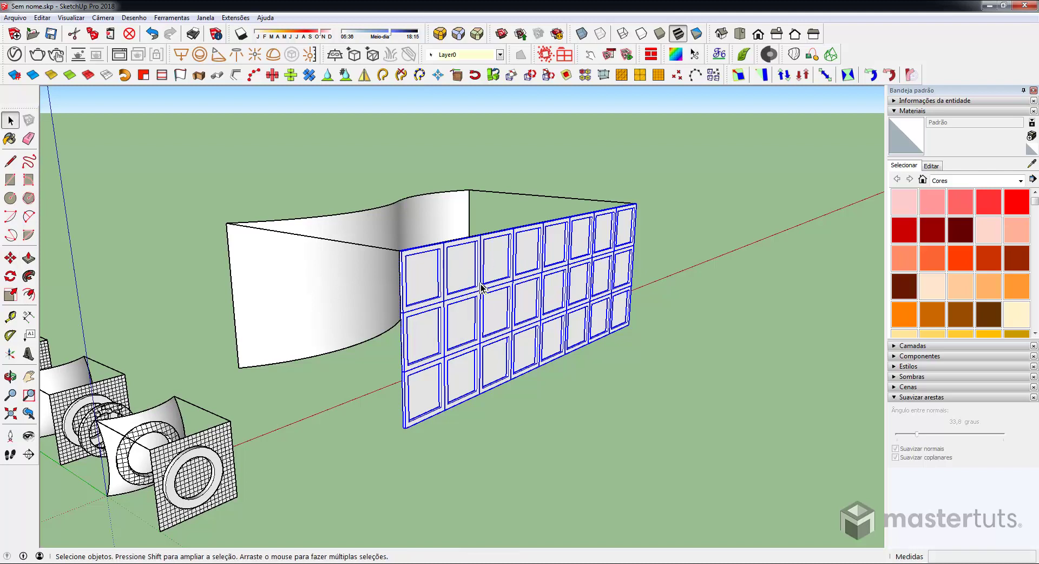
pyautogui.doubleClick(461, 299)
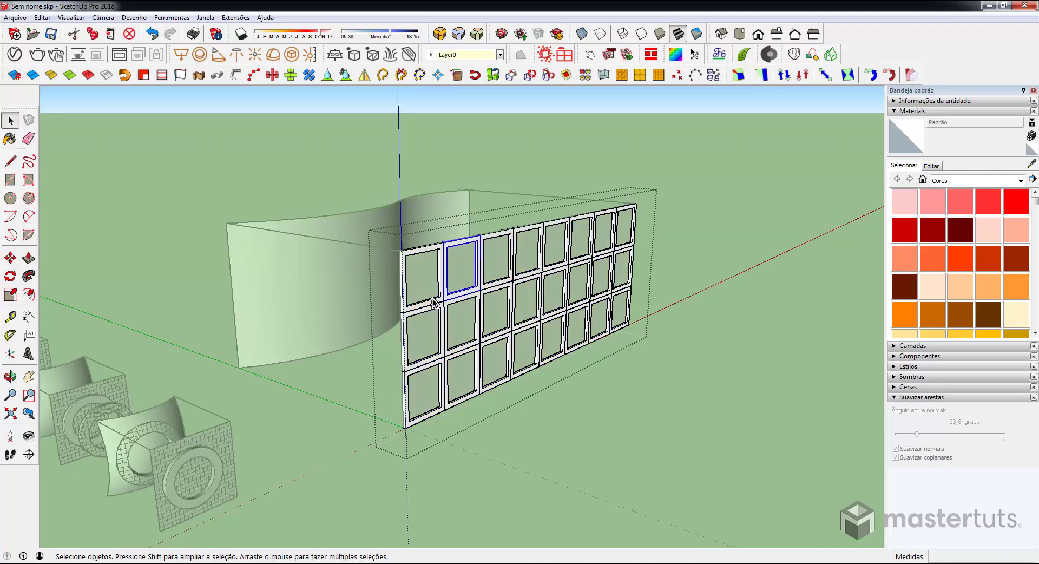
pyautogui.click(546, 419)
pyautogui.click(514, 306)
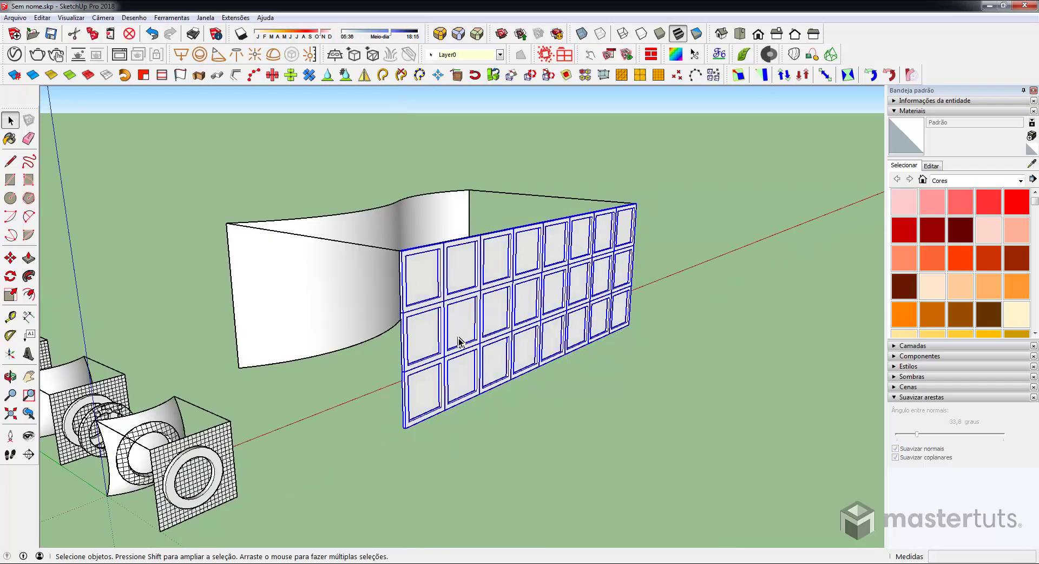
pyautogui.doubleClick(511, 284)
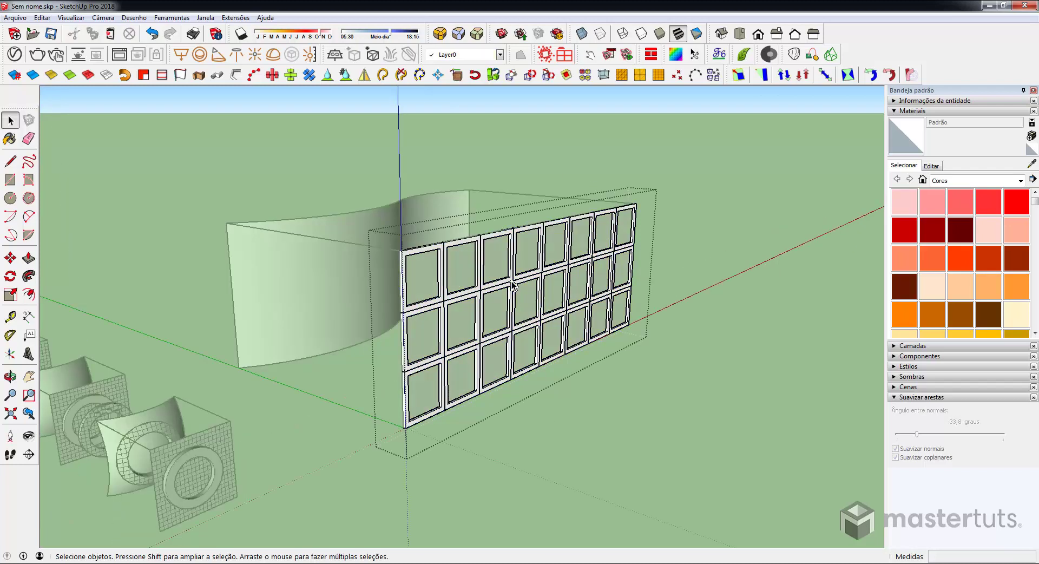
# - Check frames inside the grid, exit editing, then select the grid and curved wall together
pyautogui.click(484, 283)
pyautogui.click(476, 306)
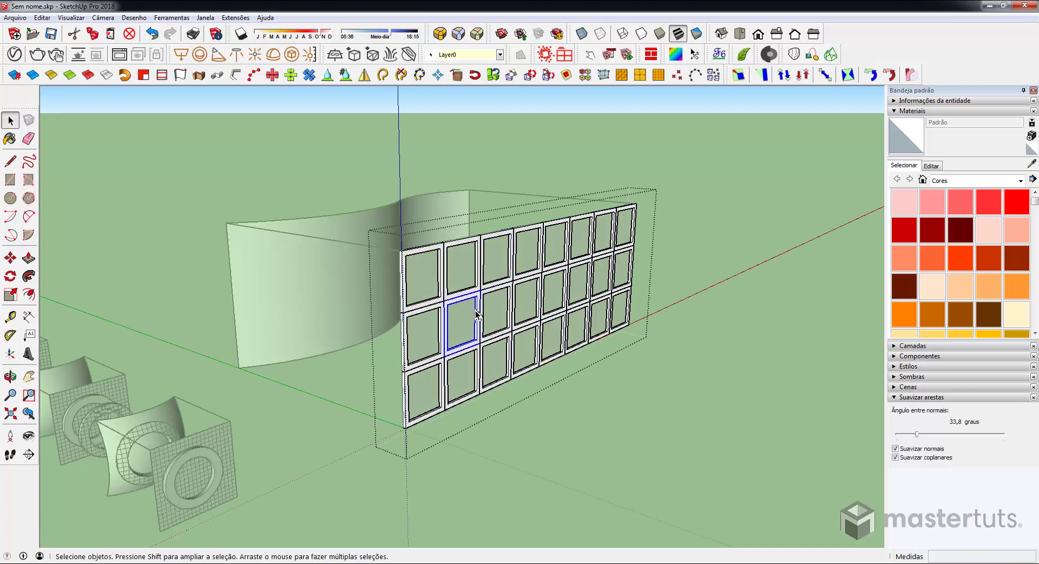
pyautogui.click(504, 295)
pyautogui.click(516, 355)
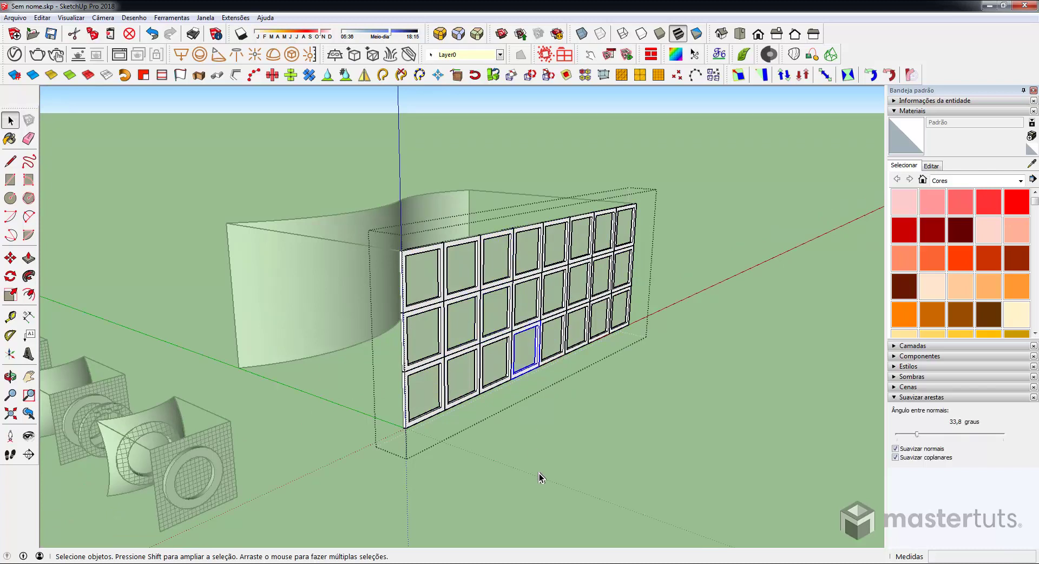
pyautogui.click(540, 478)
pyautogui.click(503, 290)
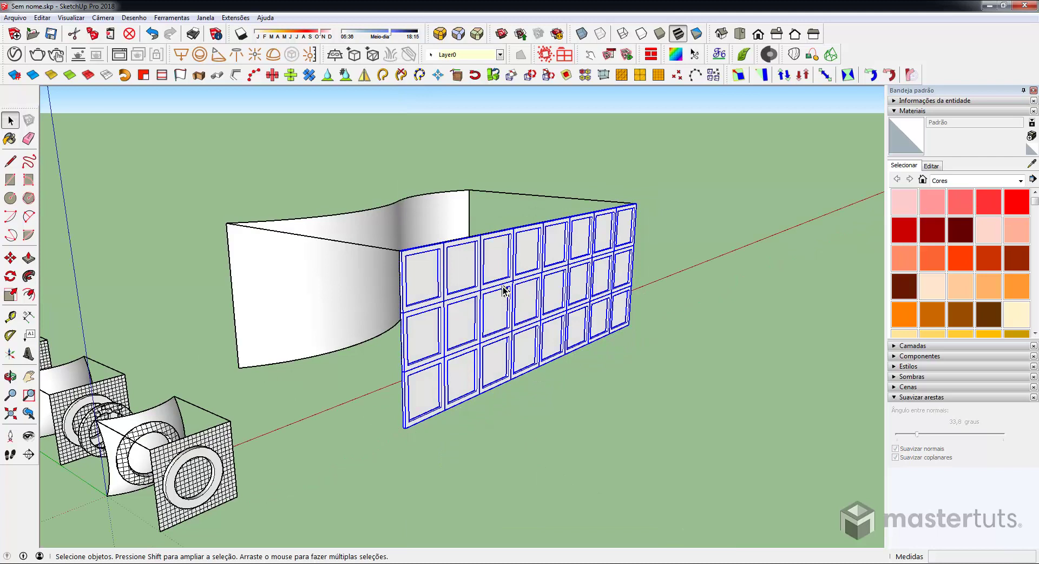
pyautogui.keyDown('shift'); pyautogui.click(313, 280); pyautogui.keyUp('shift')
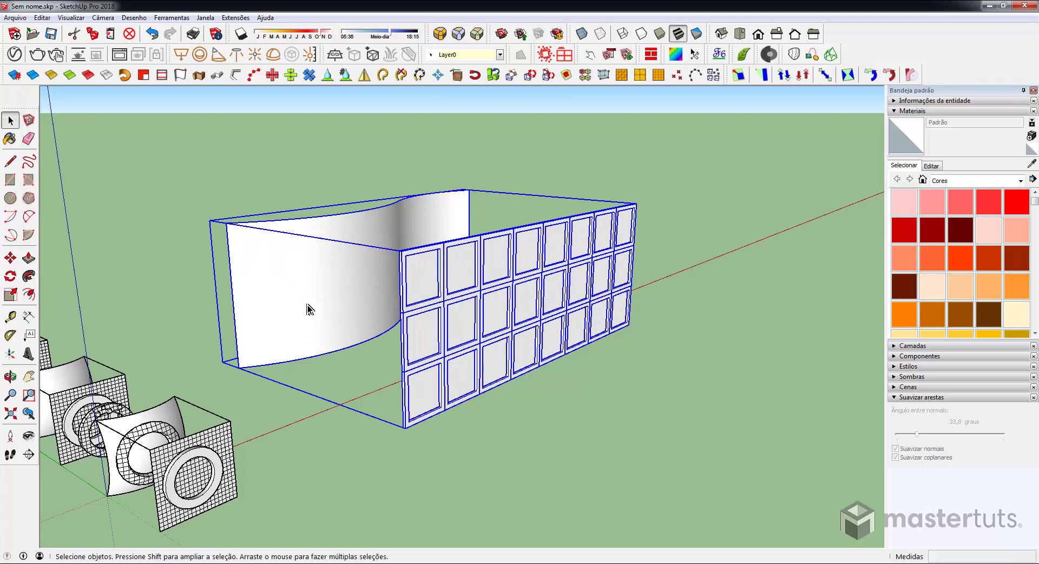
pyautogui.click(235, 17)
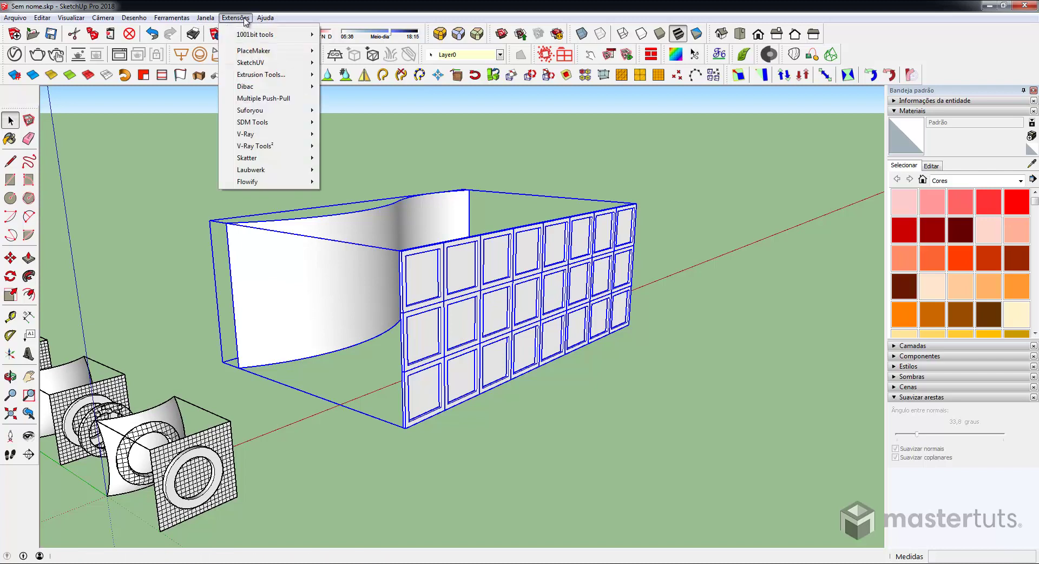
pyautogui.moveTo(248, 181)
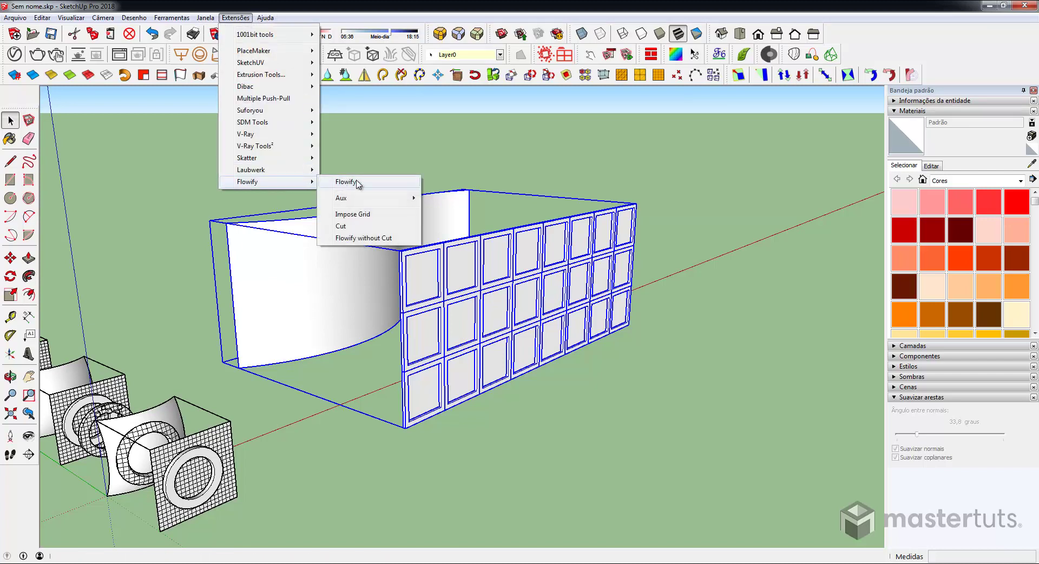
pyautogui.click(357, 183)
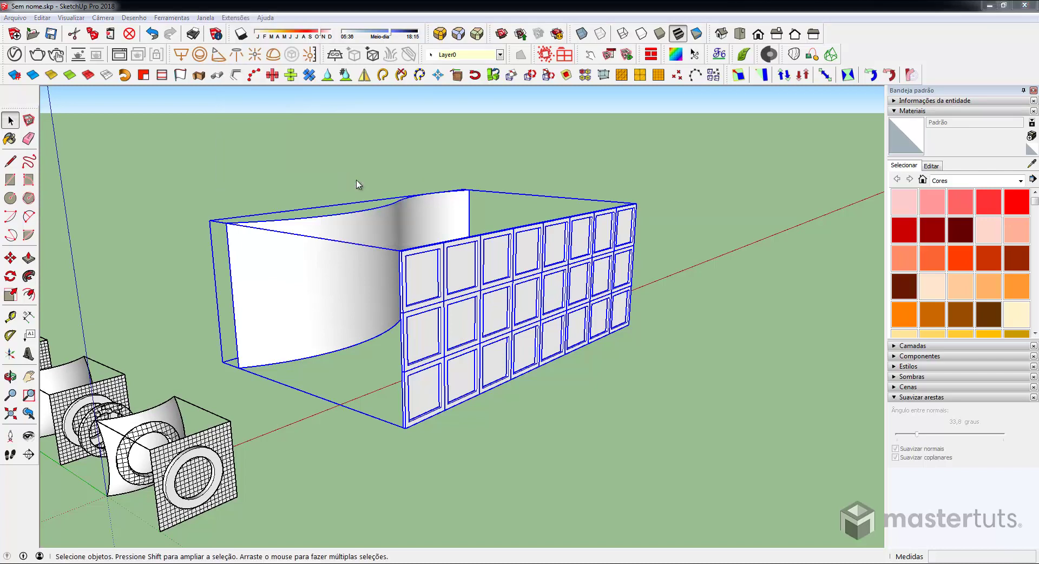
pyautogui.click(491, 279)
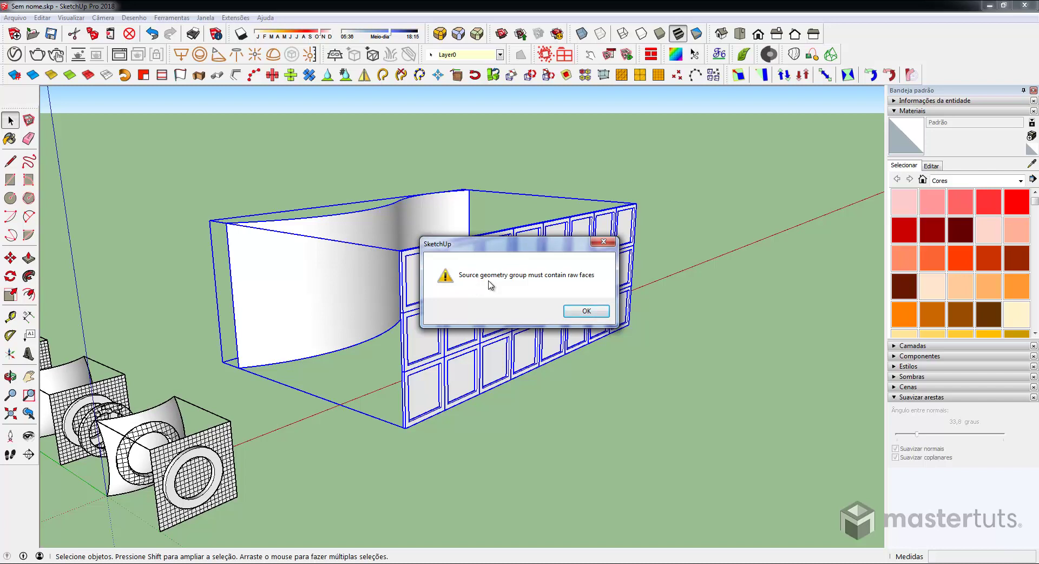
# - Inside the grid group, select all window cells and explode them with Desassociar
pyautogui.click(604, 245)
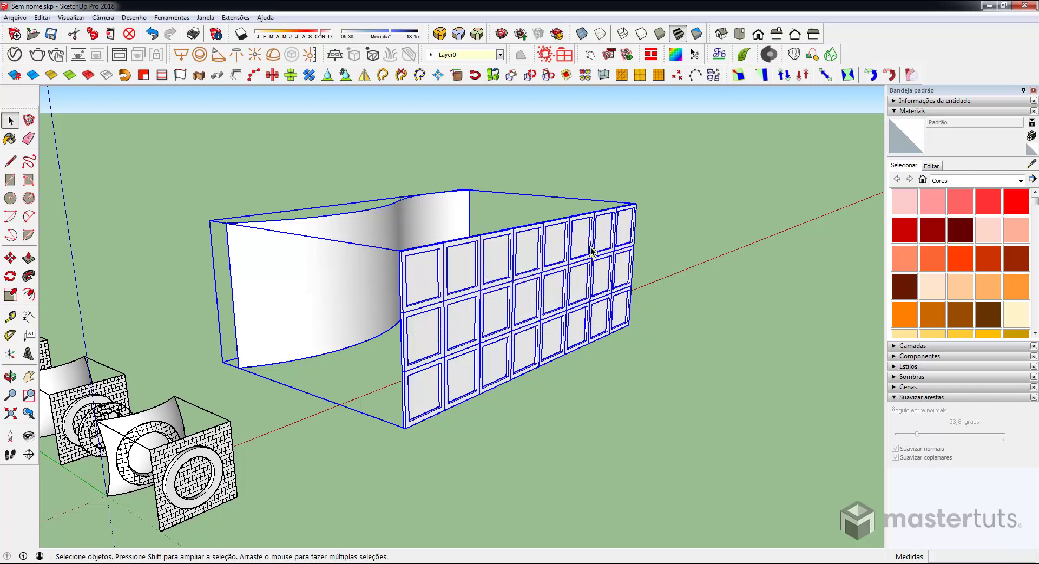
pyautogui.click(518, 280)
pyautogui.doubleClick(518, 280)
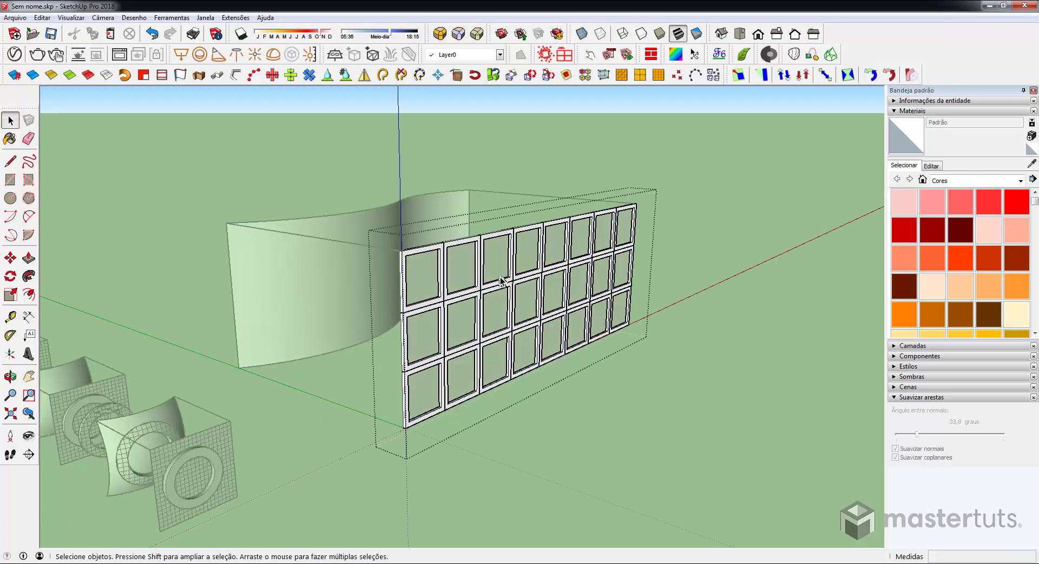
pyautogui.click(437, 252)
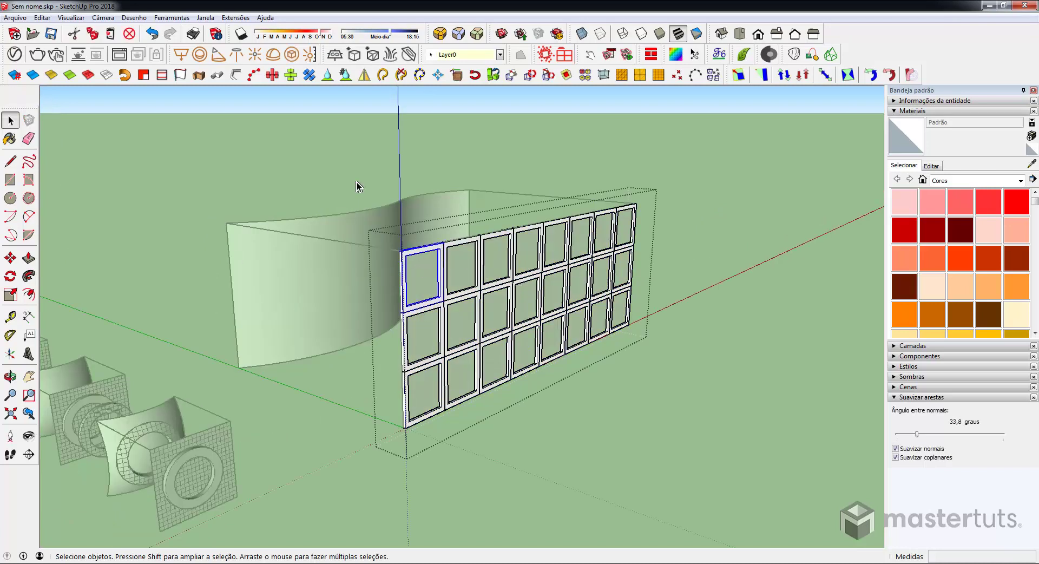
pyautogui.hotkey('ctrl', 'a')
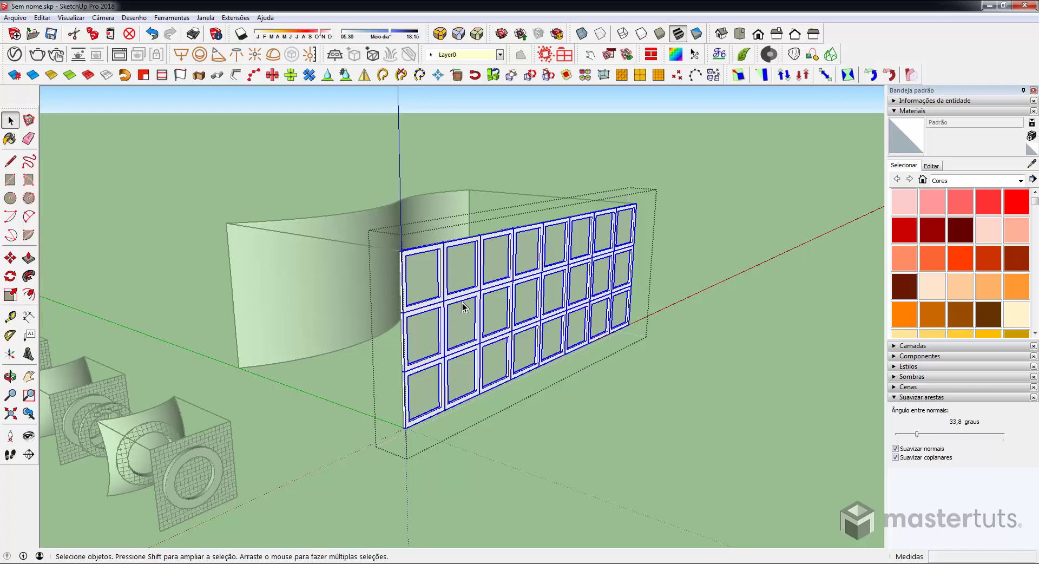
pyautogui.rightClick(474, 295)
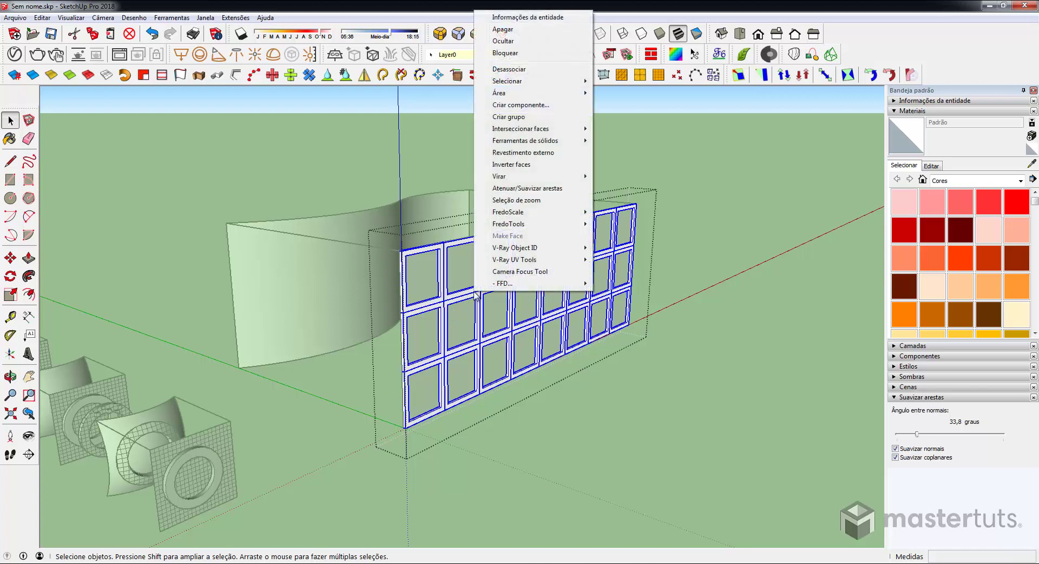
pyautogui.click(507, 76)
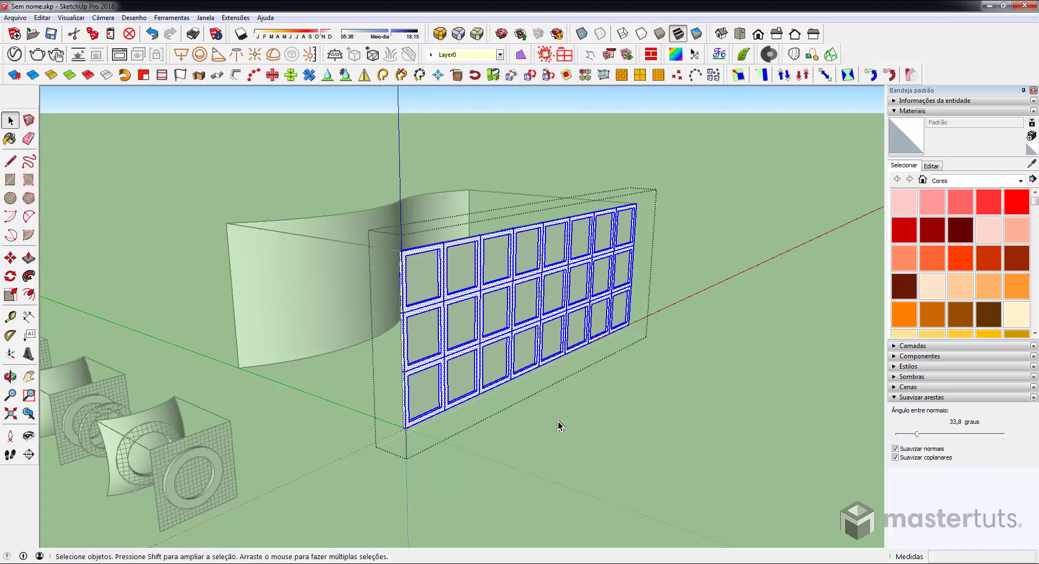
# - Exit the group and reselect the window grid plus the curved wall
pyautogui.click(544, 424)
pyautogui.click(506, 317)
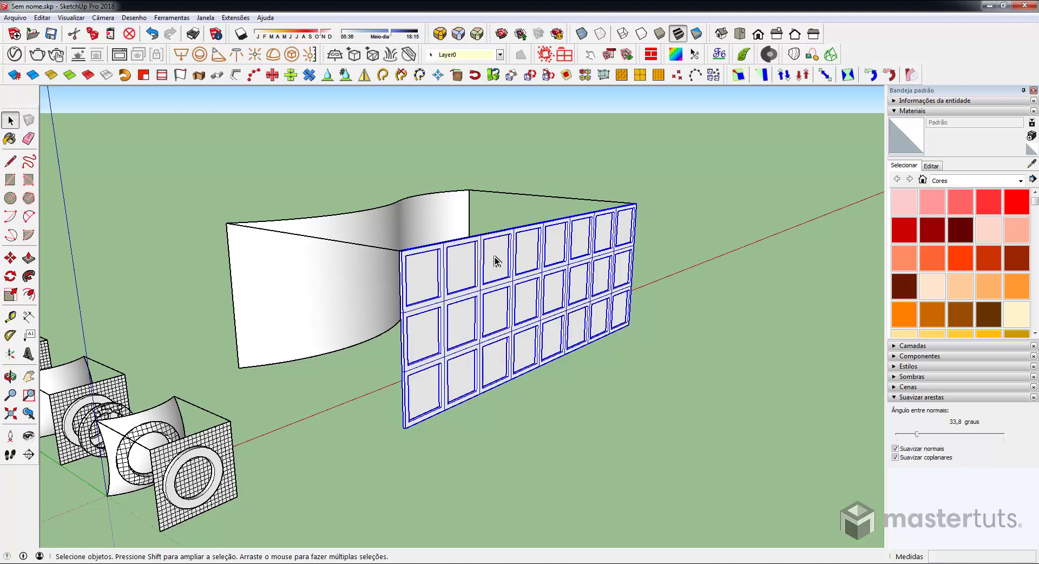
pyautogui.keyDown('shift'); pyautogui.click(343, 306); pyautogui.keyUp('shift')
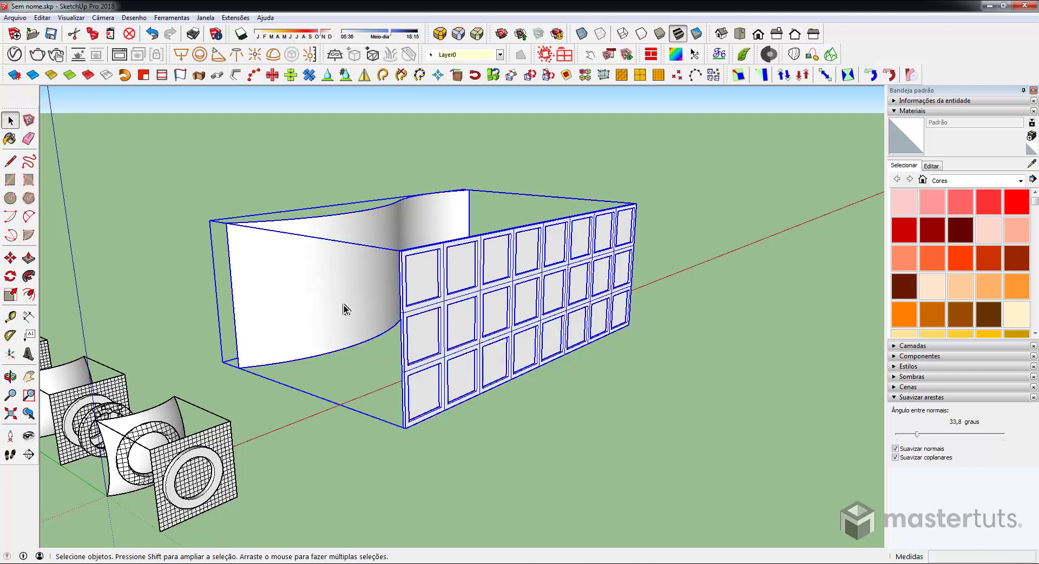
# - Run Extensões > Flowify > Flowify on the grid and wall, then orbit to inspect the curved grid
pyautogui.click(235, 19)
pyautogui.moveTo(248, 182)
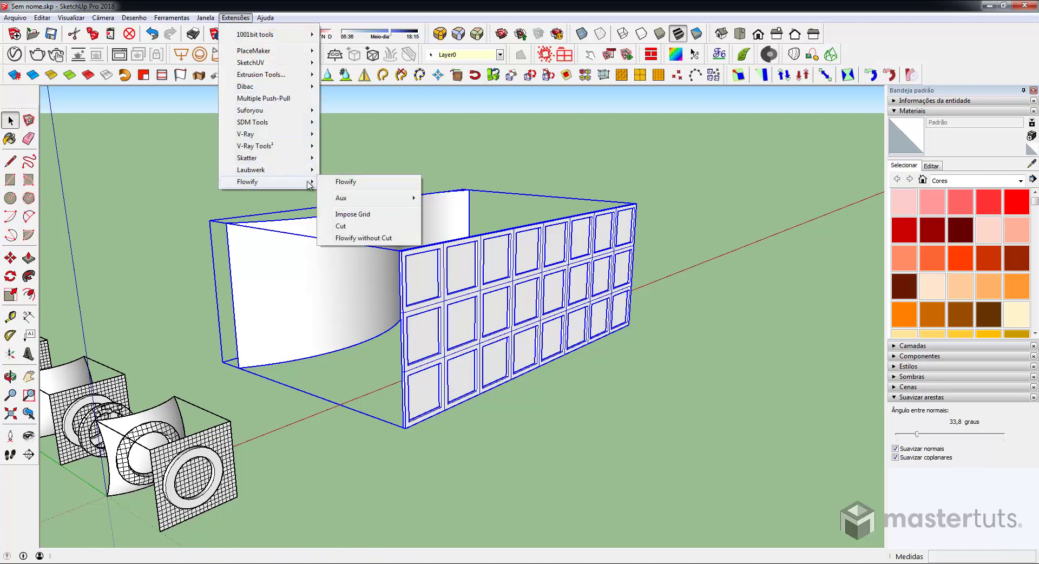
pyautogui.click(361, 188)
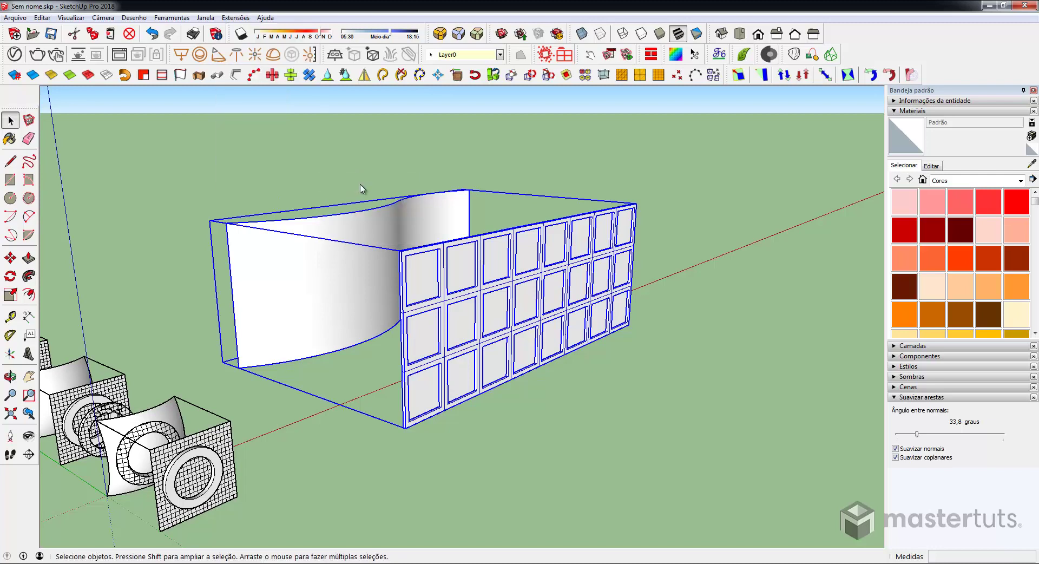
pyautogui.moveTo(302, 332)
pyautogui.mouseDown(button='middle')
pyautogui.moveTo(544, 212)
pyautogui.moveTo(510, 260)
pyautogui.moveTo(645, 287)
pyautogui.moveTo(534, 288)
pyautogui.moveTo(554, 291)
pyautogui.mouseUp(button='middle')
pyautogui.scroll(3, 544, 213)
pyautogui.scroll(-3, 553, 291)
pyautogui.moveTo(406, 266); pyautogui.dragTo(568, 302, button='middle')
pyautogui.scroll(-2, 568, 302)
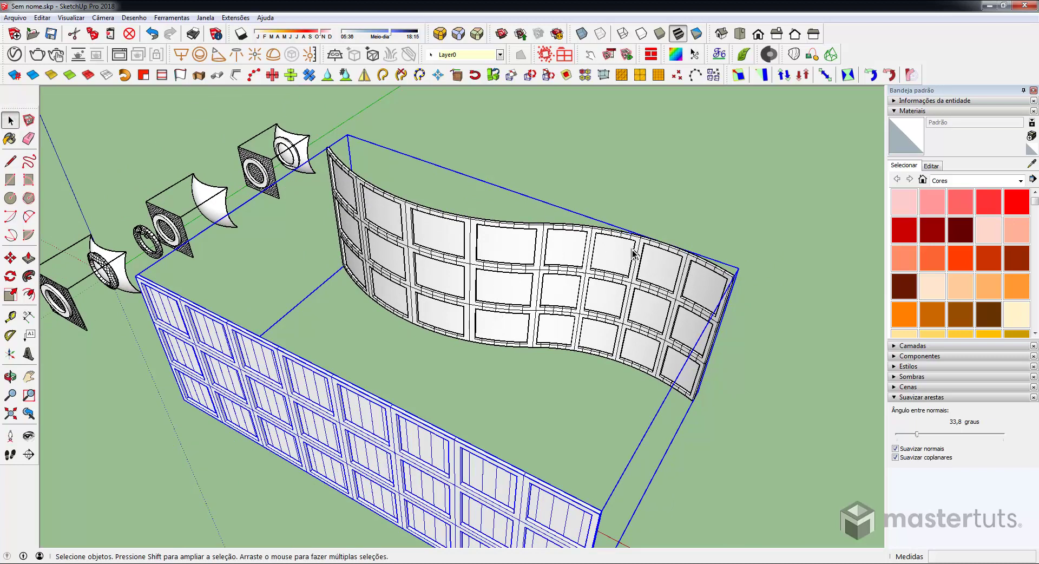
pyautogui.moveTo(422, 362); pyautogui.dragTo(433, 278, button='middle')
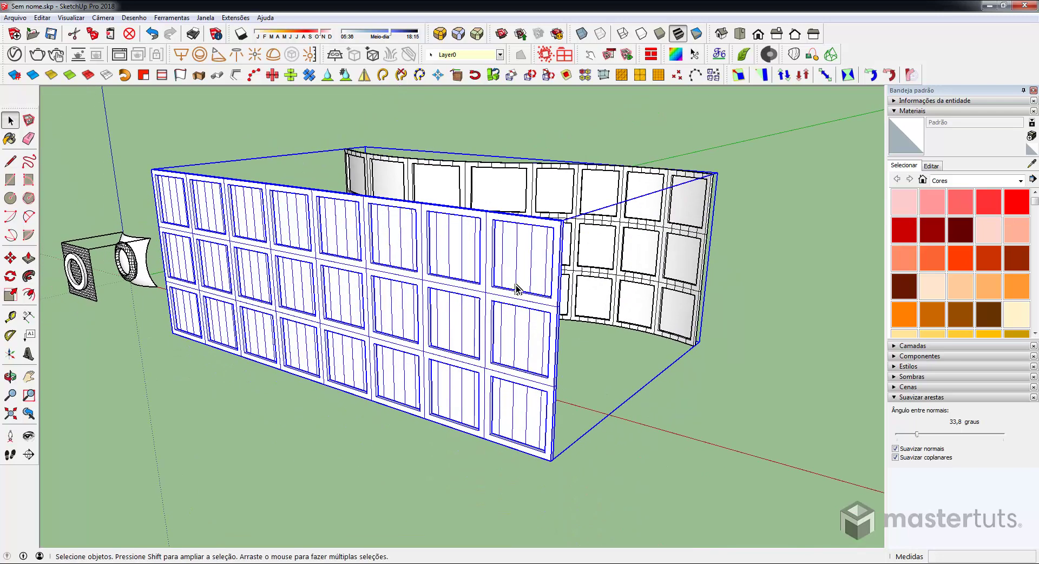
pyautogui.click(522, 267)
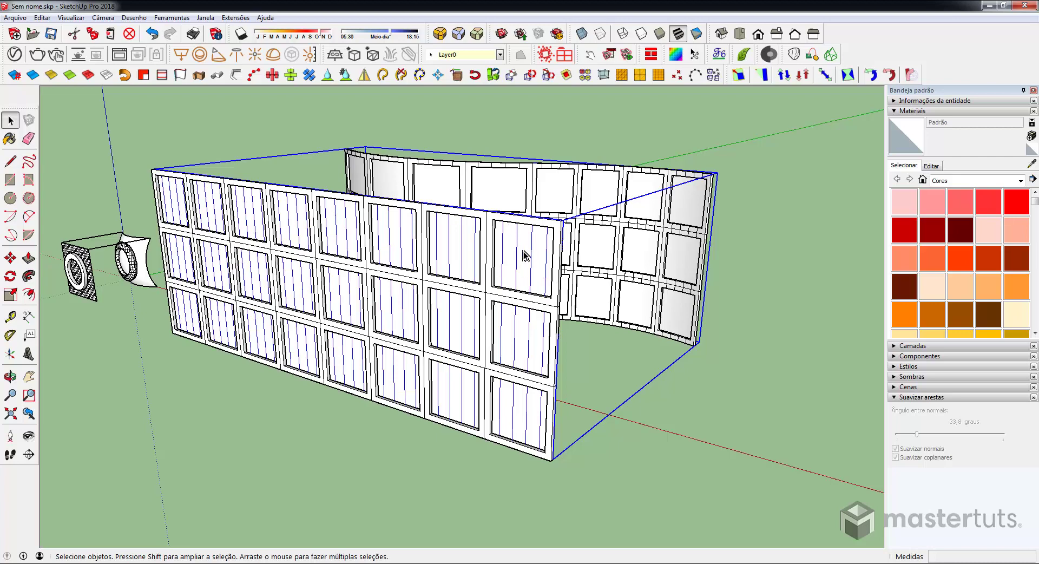
pyautogui.moveTo(524, 255); pyautogui.dragTo(528, 335, button='middle')
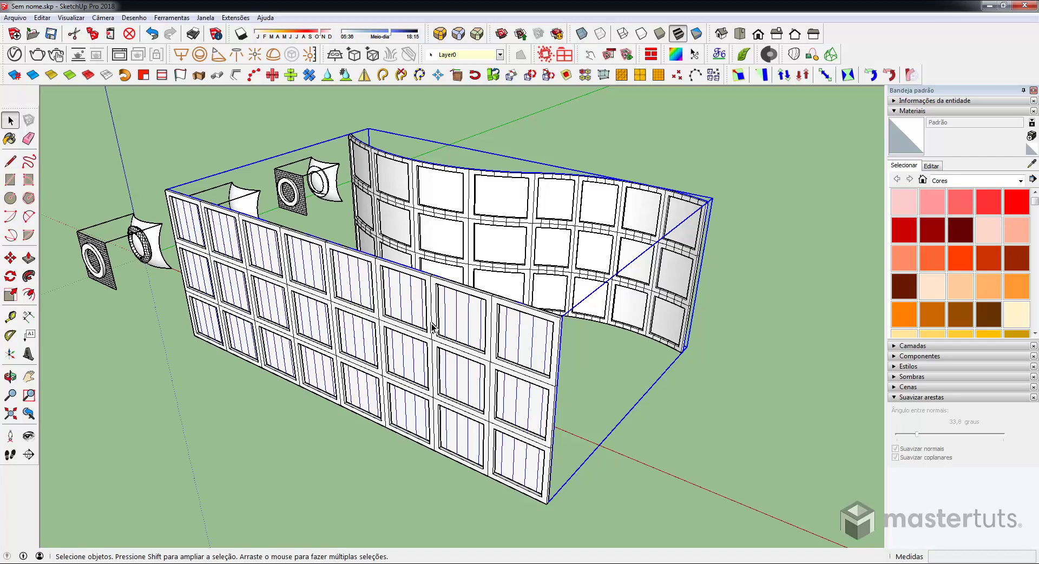
pyautogui.moveTo(552, 189); pyautogui.dragTo(538, 232, button='middle')
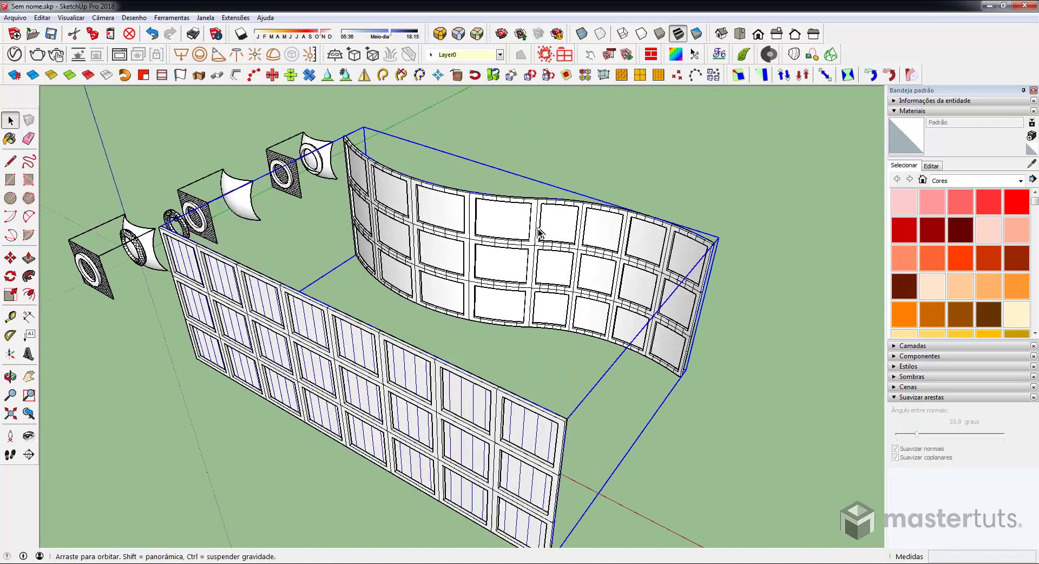
pyautogui.scroll(3, 457, 188)
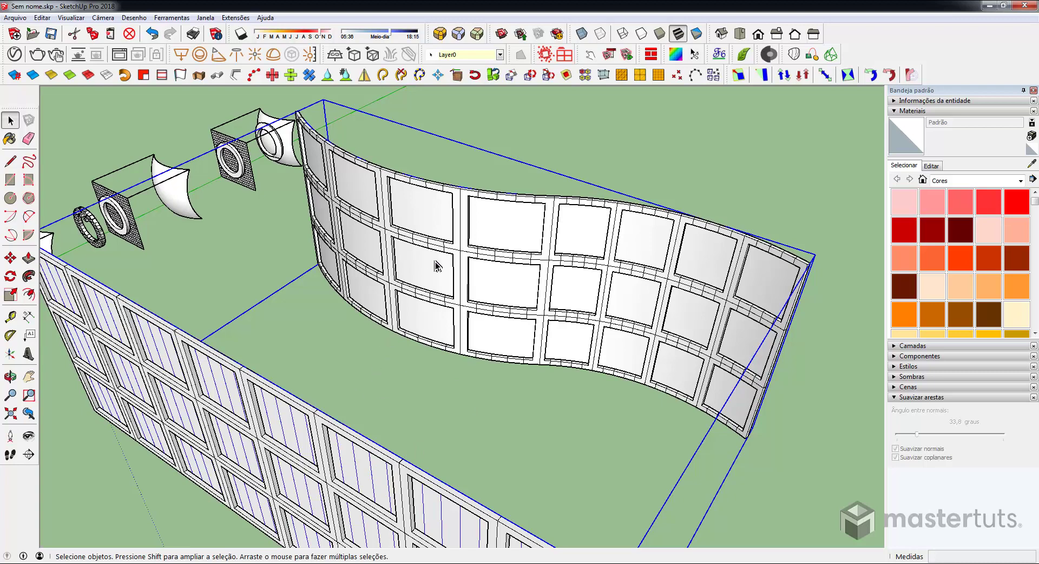
# - Select all of the curved window grid's geometry, soften its edges at 31,9 degrees, and exit the group
pyautogui.tripleClick(465, 243)
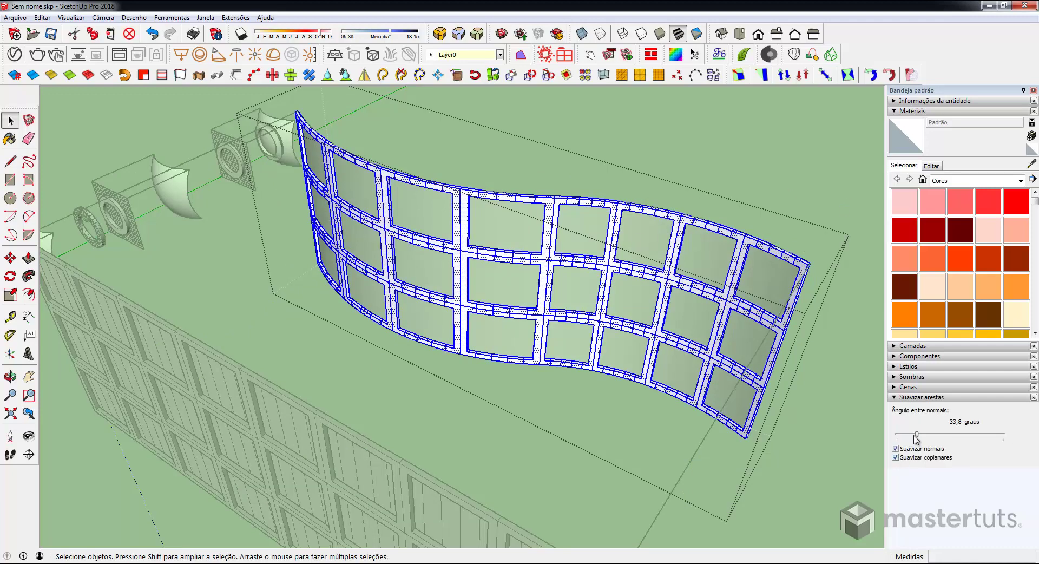
pyautogui.click(777, 459)
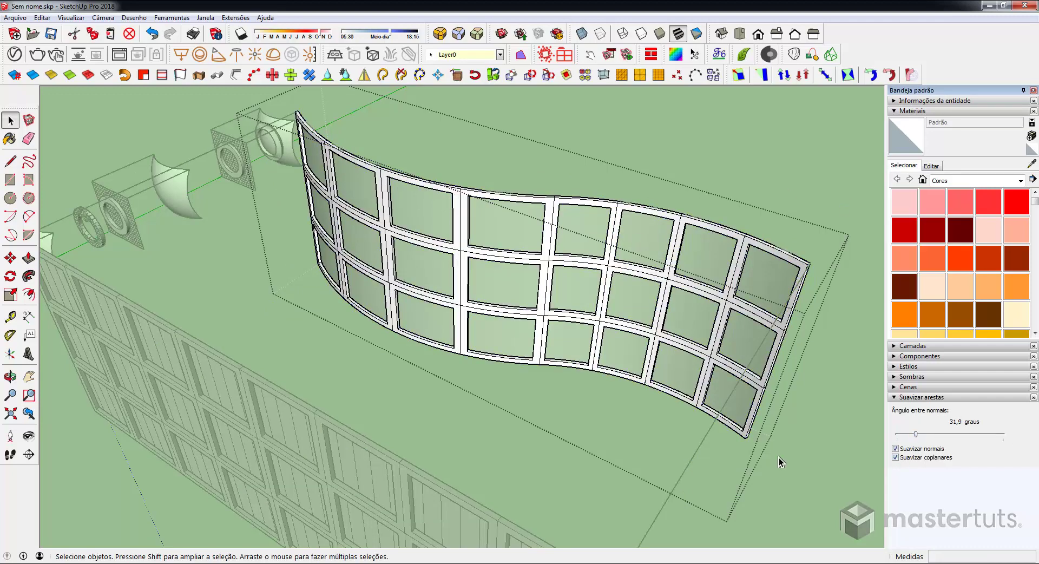
pyautogui.moveTo(647, 434); pyautogui.dragTo(633, 345, button='middle')
pyautogui.click(633, 346)
pyautogui.moveTo(557, 278)
pyautogui.mouseDown(button='middle')
pyautogui.moveTo(580, 267)
pyautogui.moveTo(567, 284)
pyautogui.moveTo(488, 222)
pyautogui.mouseUp(button='middle')
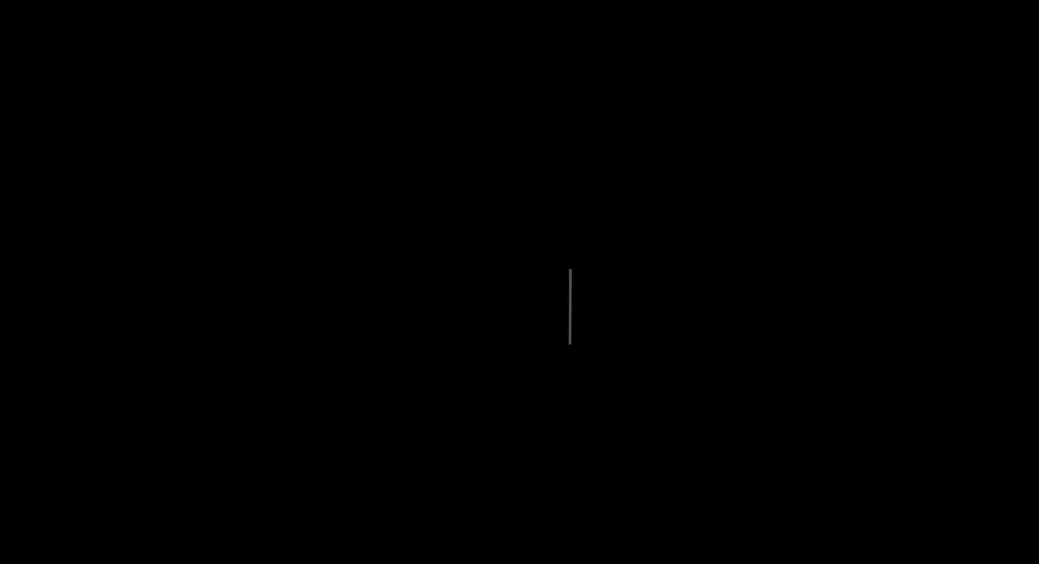